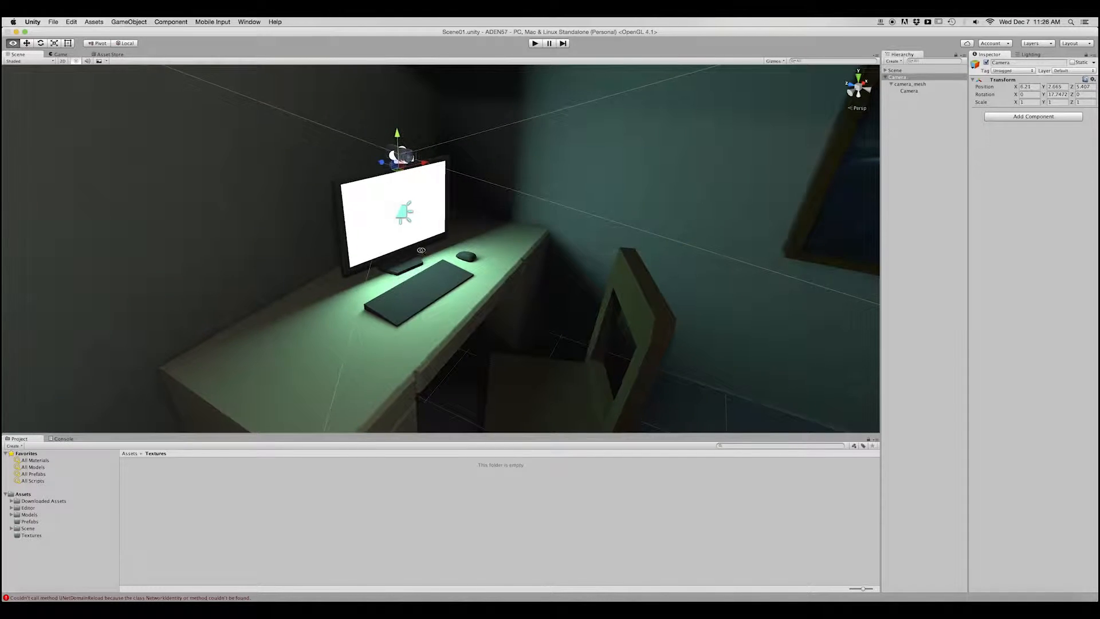
Examine the room scene, focusing on the computer, desk and webcam in the corner.
{"action": "scroll", "coordinate": [514, 246], "scroll_direction": "down", "scroll_amount": 10}
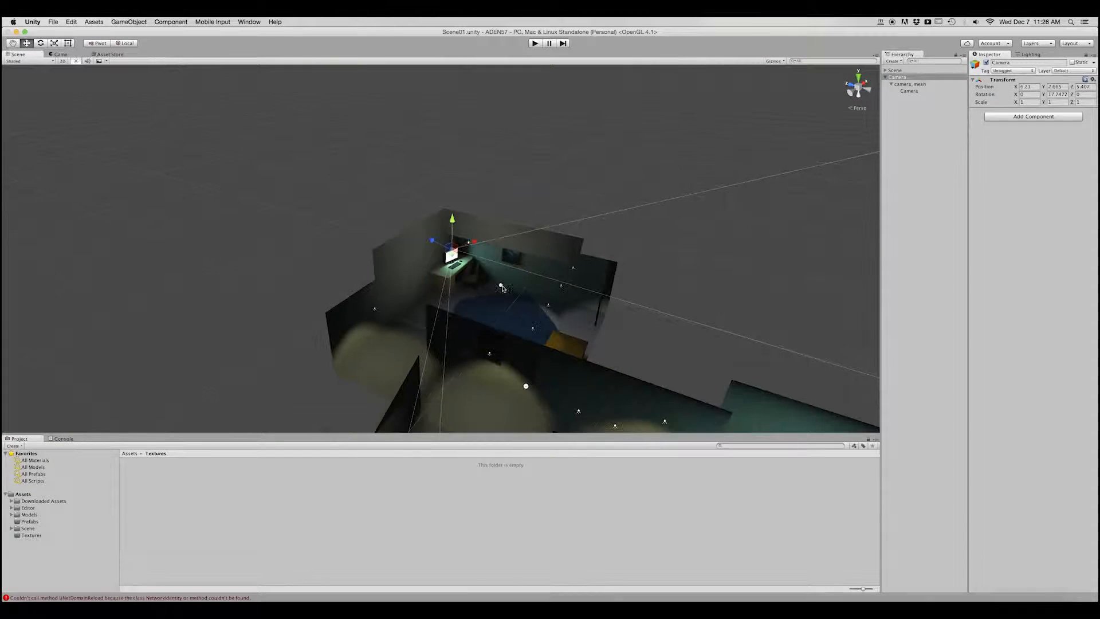
{"action": "scroll", "coordinate": [473, 239], "scroll_direction": "down", "scroll_amount": 5}
{"action": "scroll", "coordinate": [474, 252], "scroll_direction": "up", "scroll_amount": 7}
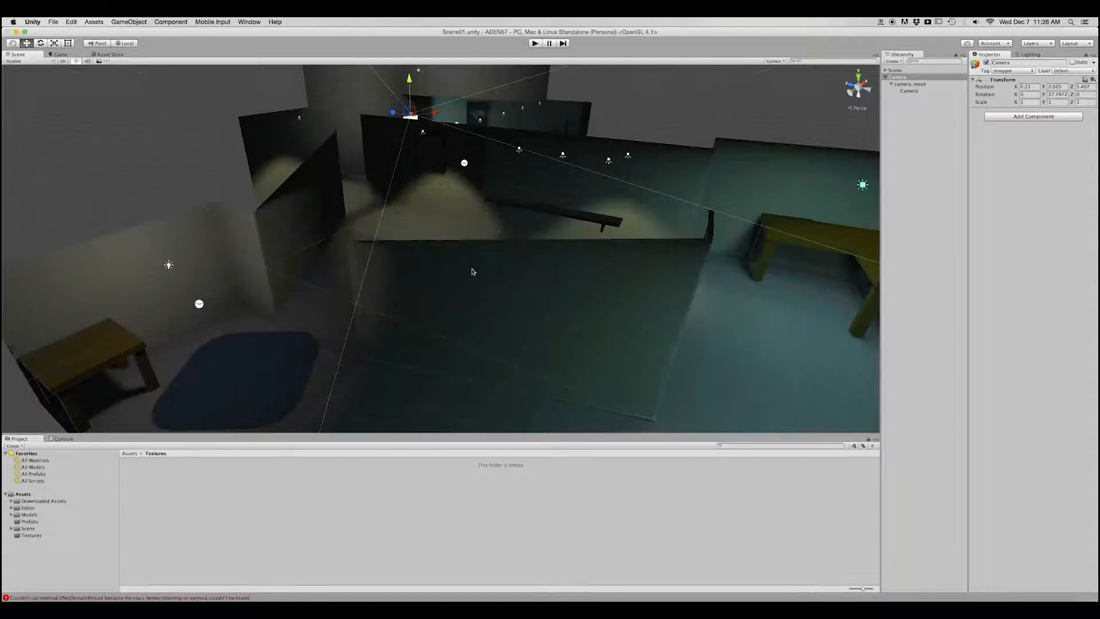
{"action": "middle_click_drag", "start_coordinate": [474, 270], "coordinate": [535, 334]}
{"action": "scroll", "coordinate": [535, 334], "scroll_direction": "up", "scroll_amount": 4}
{"action": "scroll", "coordinate": [514, 282], "scroll_direction": "up", "scroll_amount": 8}
{"action": "middle_click_drag", "start_coordinate": [514, 282], "coordinate": [490, 384]}
{"action": "scroll", "coordinate": [504, 252], "scroll_direction": "down", "scroll_amount": 2}
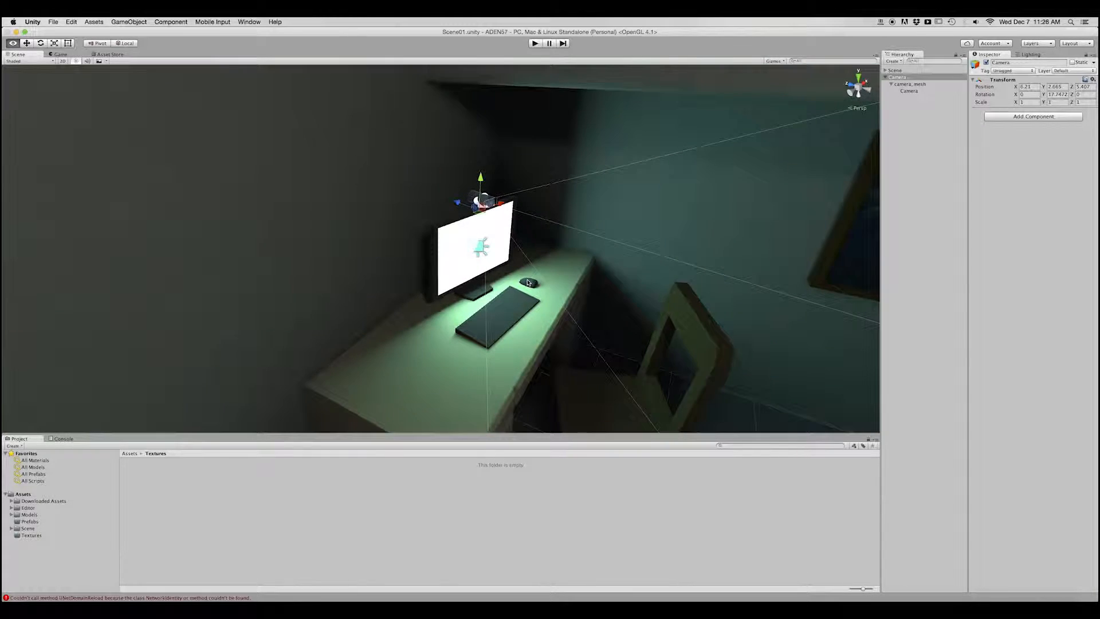
{"action": "middle_click_drag", "start_coordinate": [508, 236], "coordinate": [490, 271]}
{"action": "scroll", "coordinate": [490, 271], "scroll_direction": "up", "scroll_amount": 3}
{"action": "mouse_move", "coordinate": [491, 271]}
{"action": "left_mouse_down", "text": "alt"}
{"action": "mouse_move", "coordinate": [543, 285]}
{"action": "mouse_move", "coordinate": [520, 332]}
{"action": "mouse_move", "coordinate": [576, 303]}
{"action": "mouse_move", "coordinate": [423, 275]}
{"action": "mouse_move", "coordinate": [515, 270]}
{"action": "mouse_move", "coordinate": [485, 268]}
{"action": "left_mouse_up", "text": "alt"}
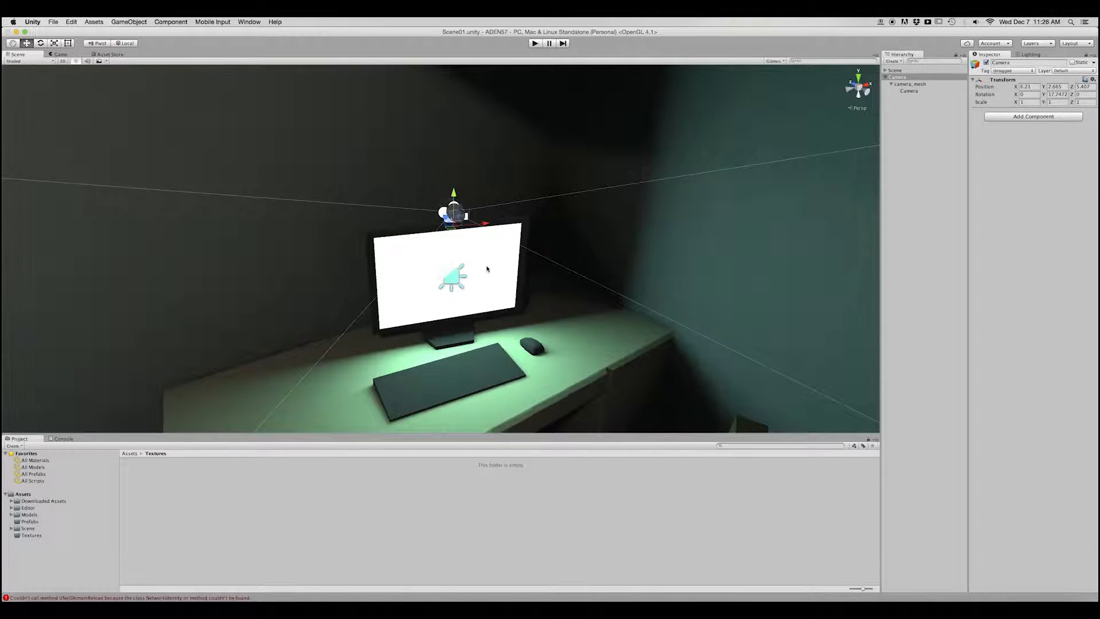
{"action": "left_click", "coordinate": [487, 269]}
{"action": "key", "text": "f"}
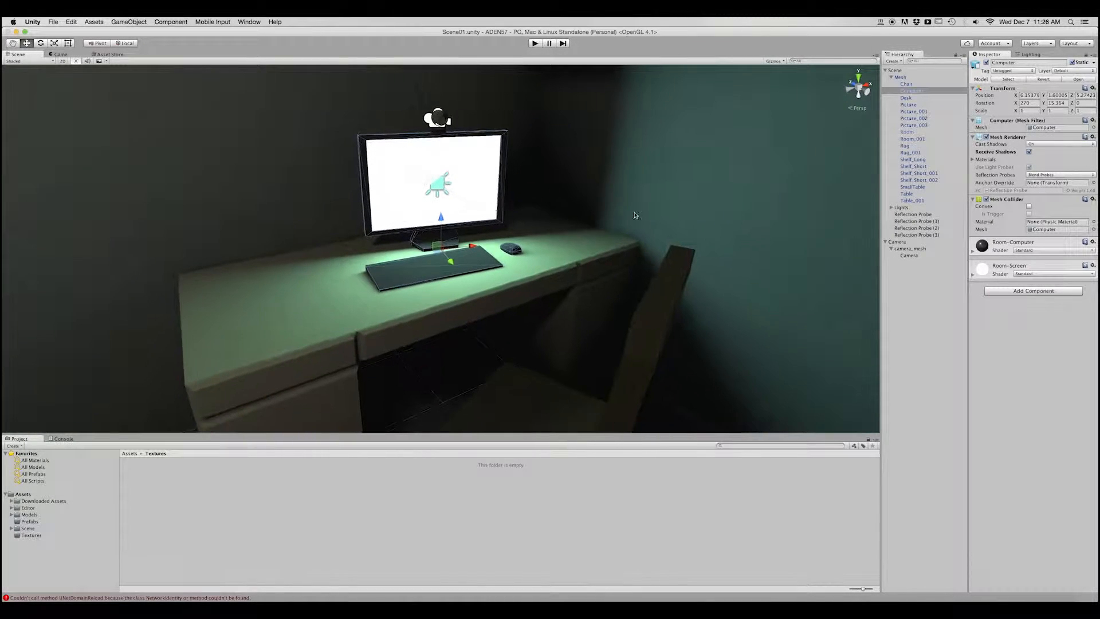
{"action": "left_click", "coordinate": [689, 190]}
{"action": "left_click_drag", "start_coordinate": [444, 253], "coordinate": [505, 303], "text": "alt"}
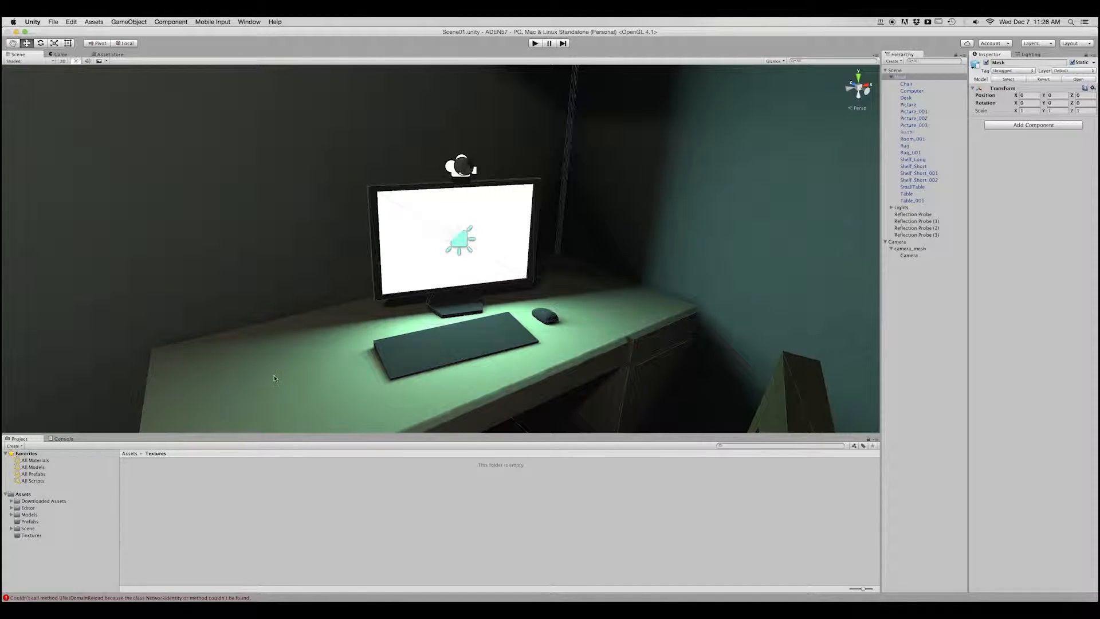
Create a Render Texture named Monitor in the Textures folder.
{"action": "left_click", "coordinate": [40, 535]}
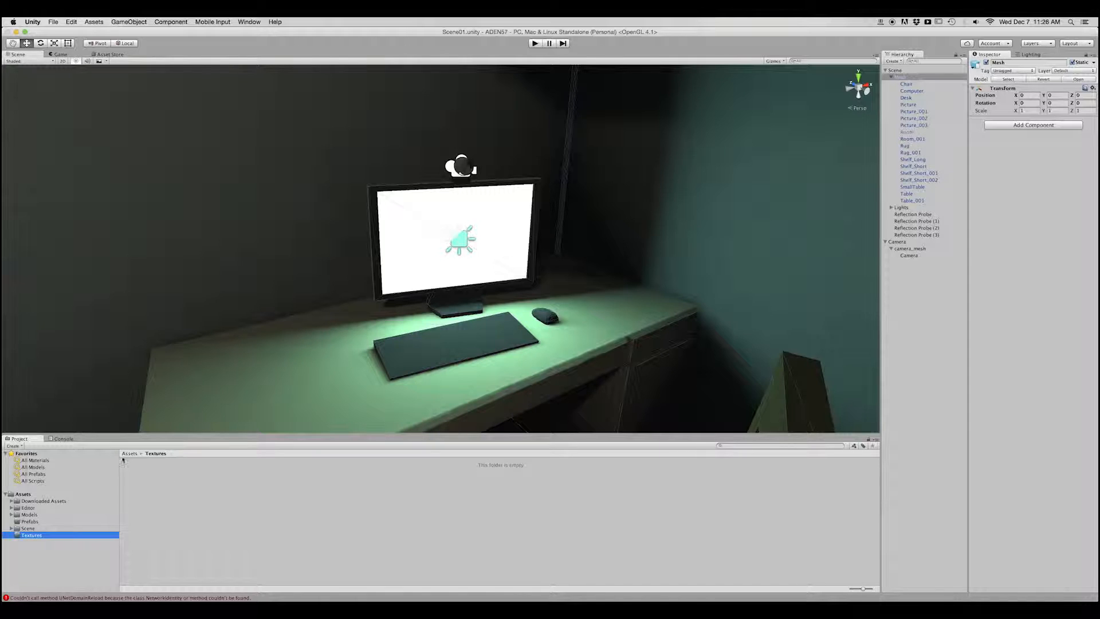
{"action": "left_click", "coordinate": [12, 446]}
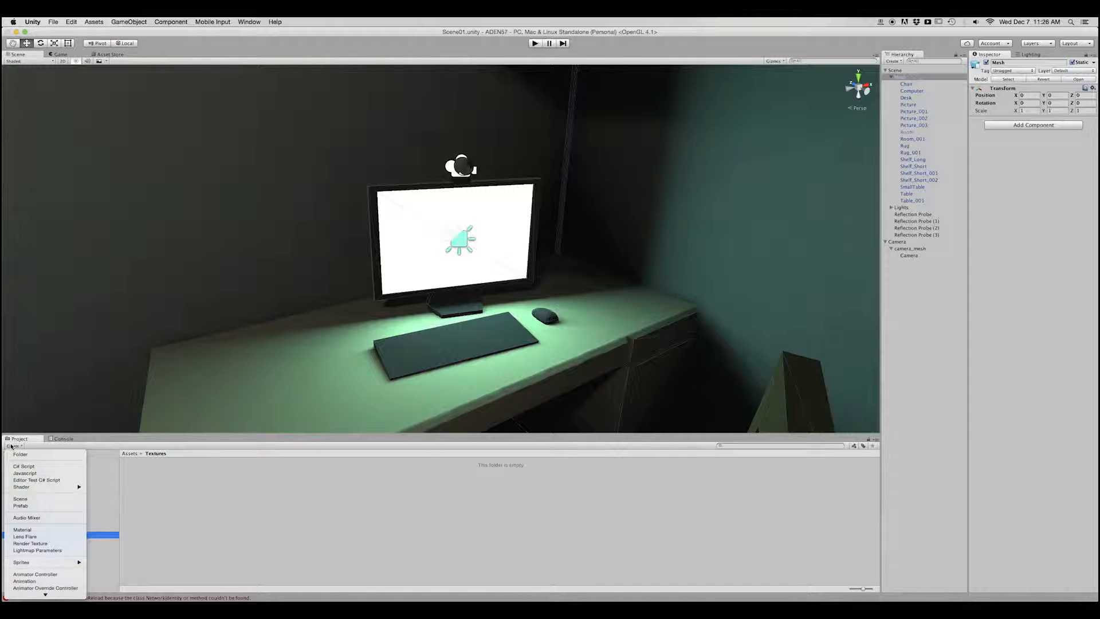
{"action": "left_click", "coordinate": [60, 545]}
{"action": "type", "text": "Monitor"}
{"action": "key", "text": "Return"}
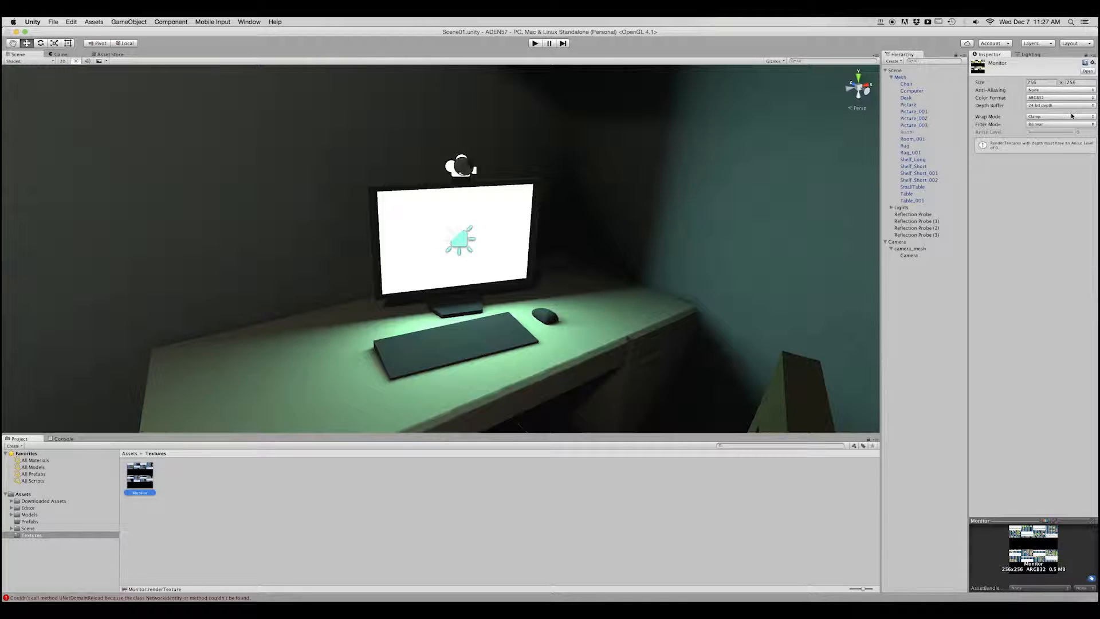
Set the Monitor render texture's size to 720 x 480, keeping its anti-aliasing, color format and depth buffer options.
{"action": "left_click", "coordinate": [1002, 83]}
{"action": "type", "text": "720"}
{"action": "key", "text": "Tab"}
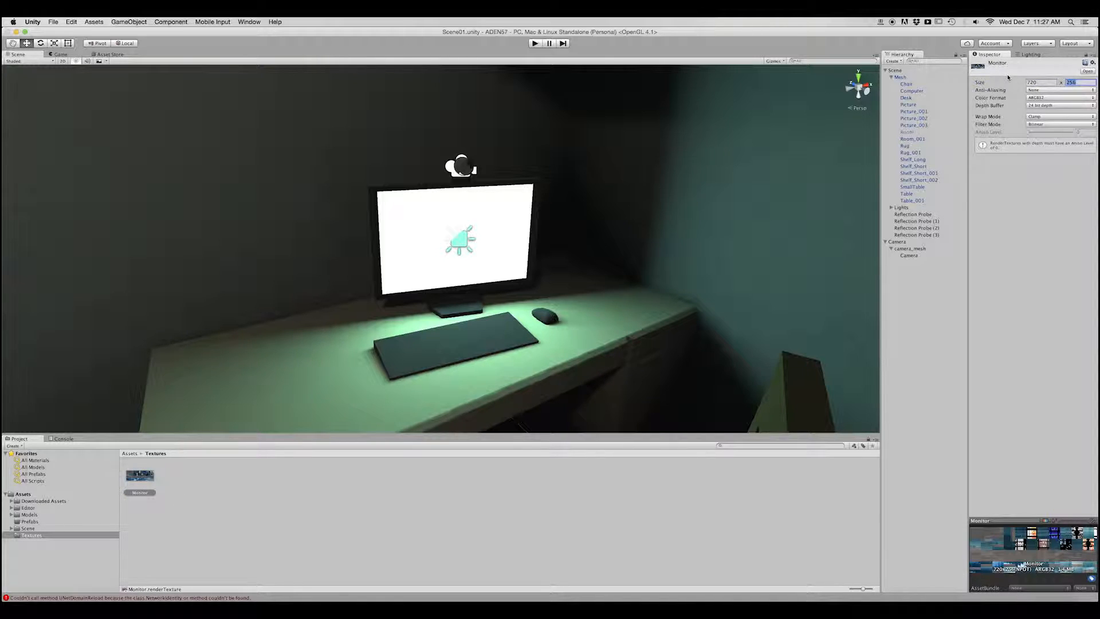
{"action": "type", "text": "480"}
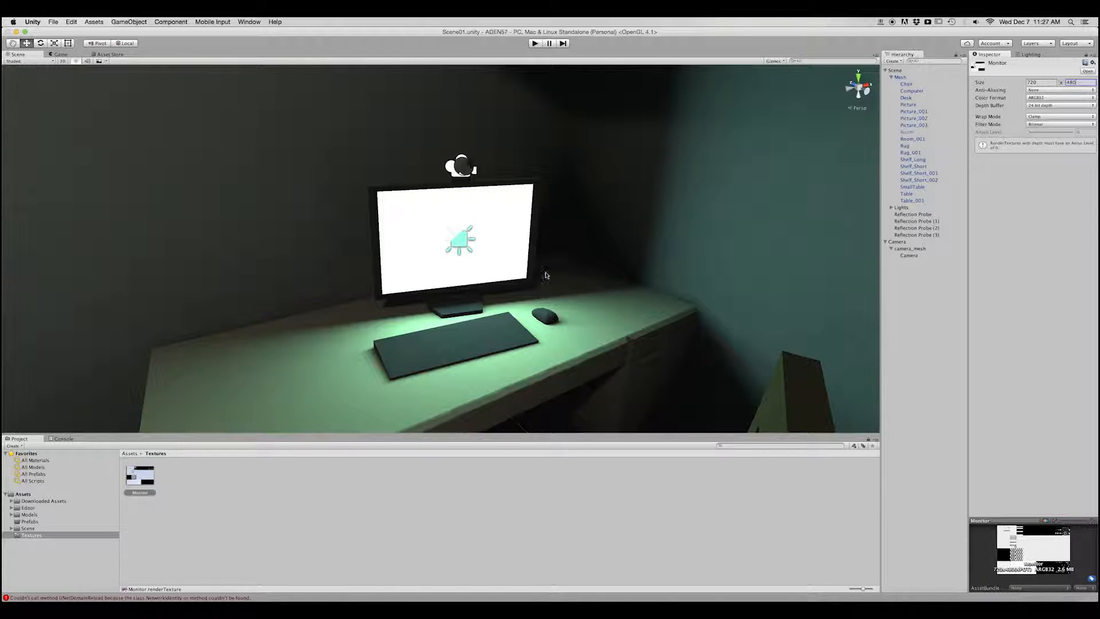
{"action": "left_click", "coordinate": [1020, 166]}
{"action": "left_click", "coordinate": [1042, 90]}
{"action": "left_click", "coordinate": [1042, 97]}
{"action": "left_click", "coordinate": [1052, 106]}
{"action": "left_click", "coordinate": [1052, 99]}
Assign the Monitor render texture as the Target Texture of the Camera under camera_mesh.
{"action": "left_click", "coordinate": [910, 256]}
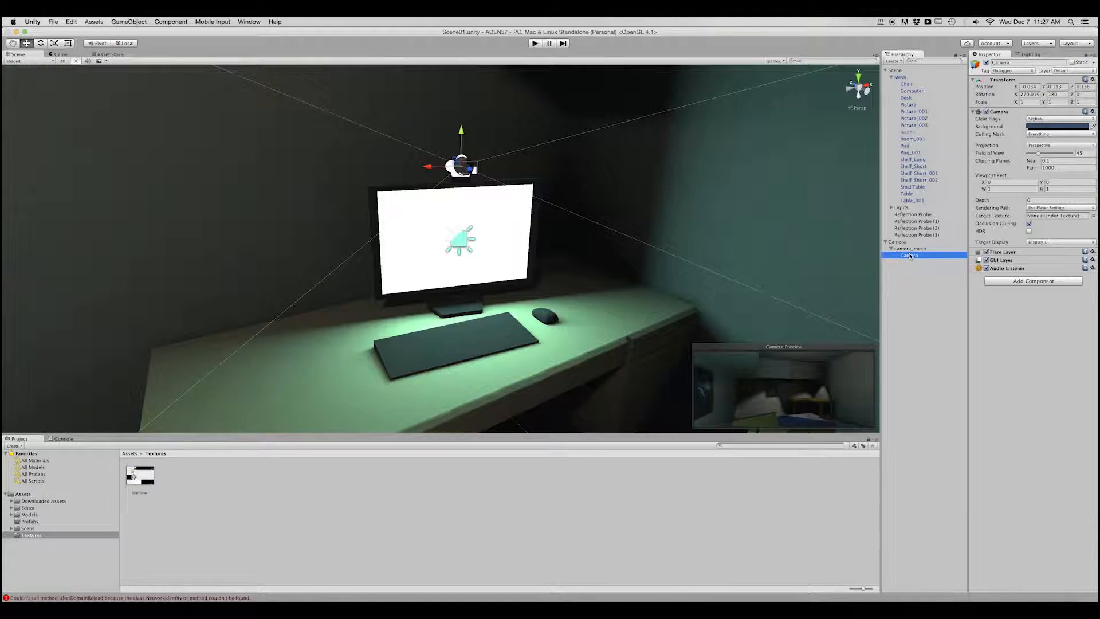
{"action": "left_click", "coordinate": [1095, 216]}
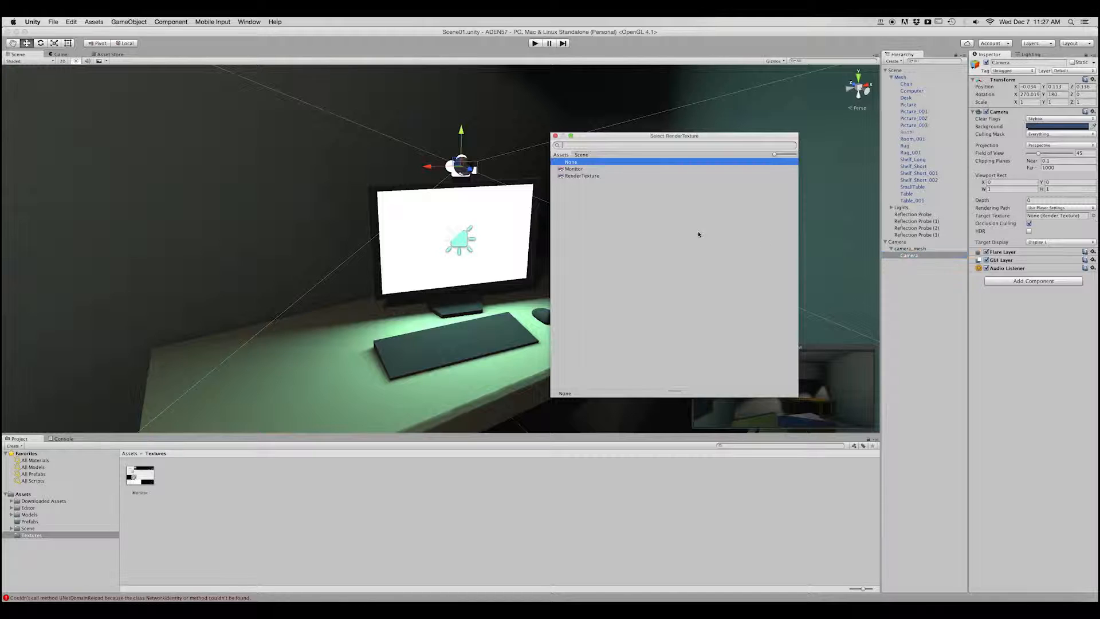
{"action": "left_click", "coordinate": [573, 168]}
{"action": "left_click", "coordinate": [556, 136]}
{"action": "scroll", "coordinate": [413, 311], "scroll_direction": "up", "scroll_amount": 3}
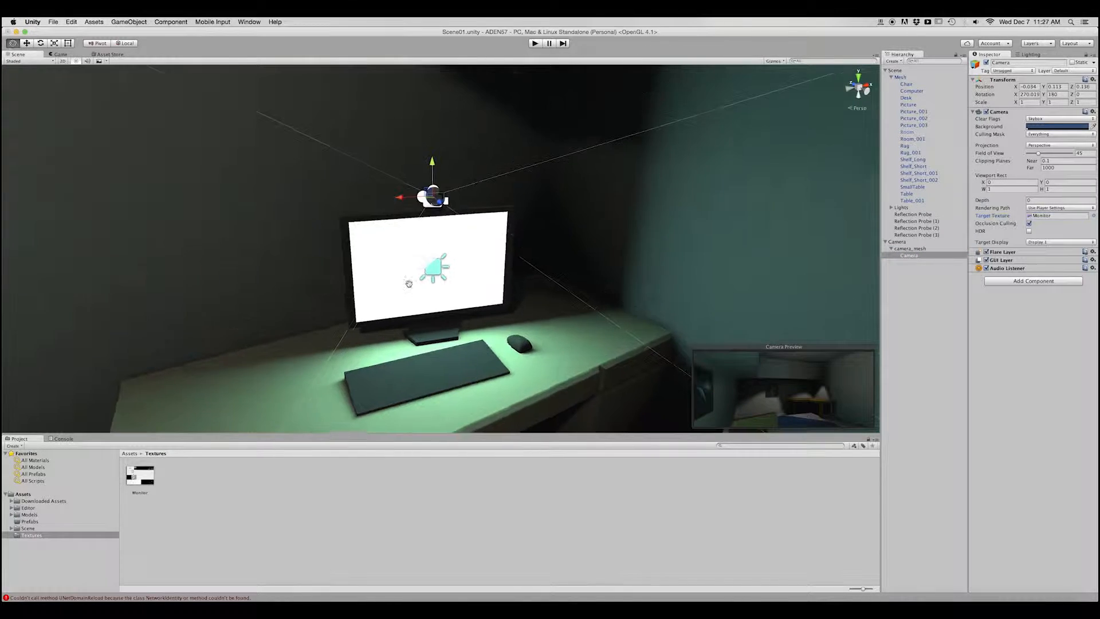
Assign the Monitor texture to the Albedo map of the Computer's Room-Screen material.
{"action": "left_click", "coordinate": [912, 90]}
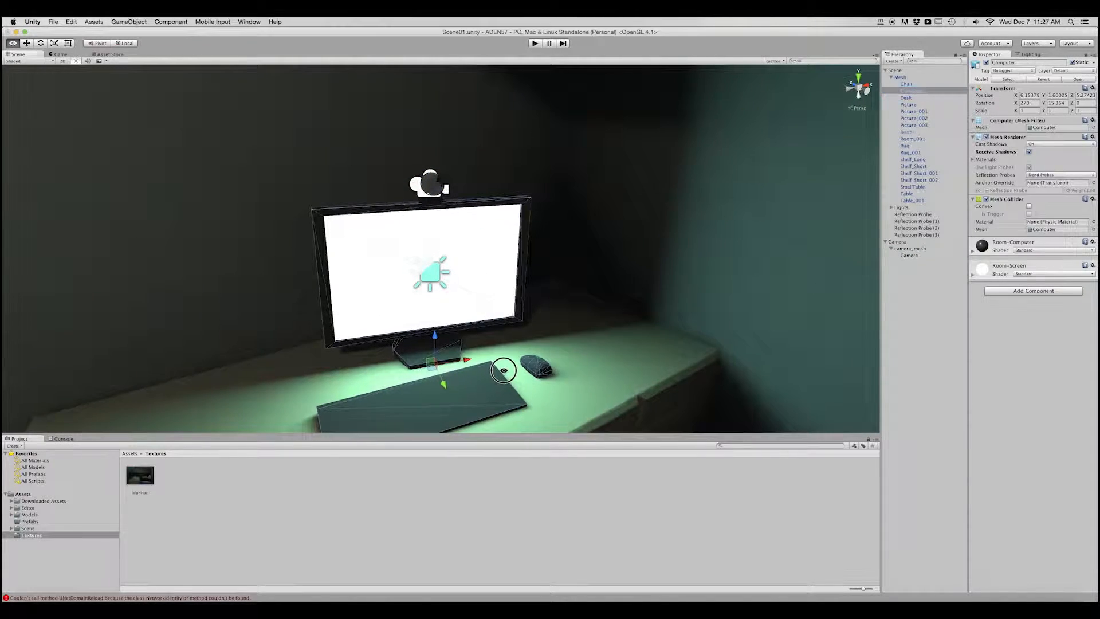
{"action": "left_click", "coordinate": [973, 275]}
{"action": "left_click", "coordinate": [979, 303]}
{"action": "left_click", "coordinate": [576, 321]}
{"action": "left_click", "coordinate": [555, 136]}
{"action": "middle_click_drag", "start_coordinate": [575, 265], "coordinate": [598, 260]}
Assign the Monitor texture to the Emission map of the Room-Screen material.
{"action": "left_click", "coordinate": [985, 355]}
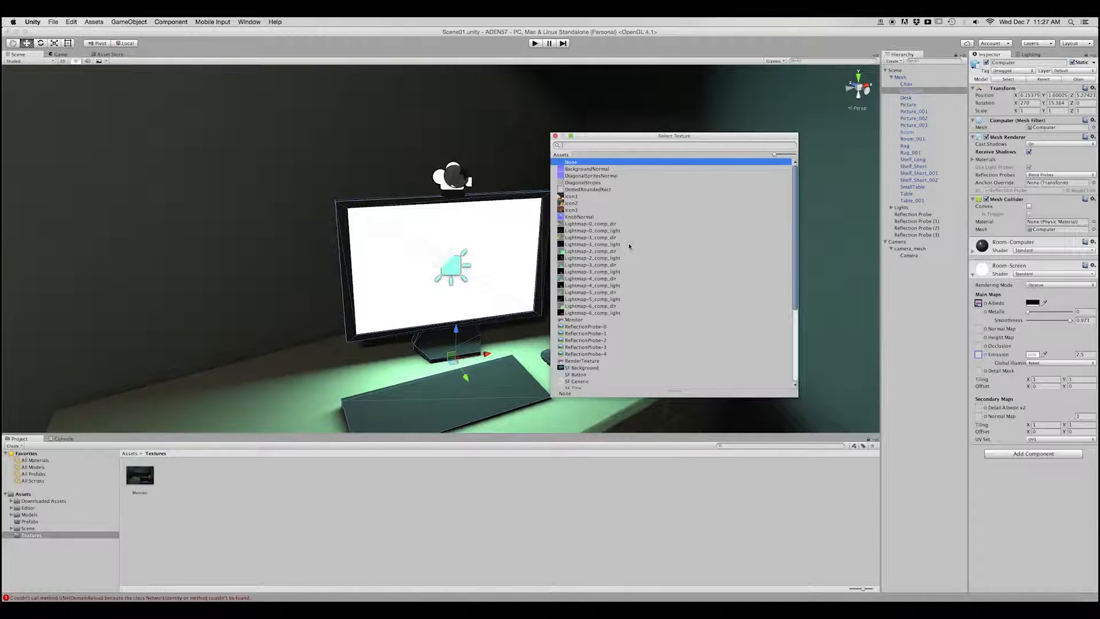
{"action": "left_click", "coordinate": [575, 321]}
{"action": "left_click", "coordinate": [555, 135]}
{"action": "left_click_drag", "start_coordinate": [493, 240], "coordinate": [535, 263], "text": "alt"}
{"action": "scroll", "coordinate": [503, 241], "scroll_direction": "up", "scroll_amount": 3}
Compare the camera's preview with the image on the computer screen, and reselect the Computer object.
{"action": "left_click", "coordinate": [910, 257]}
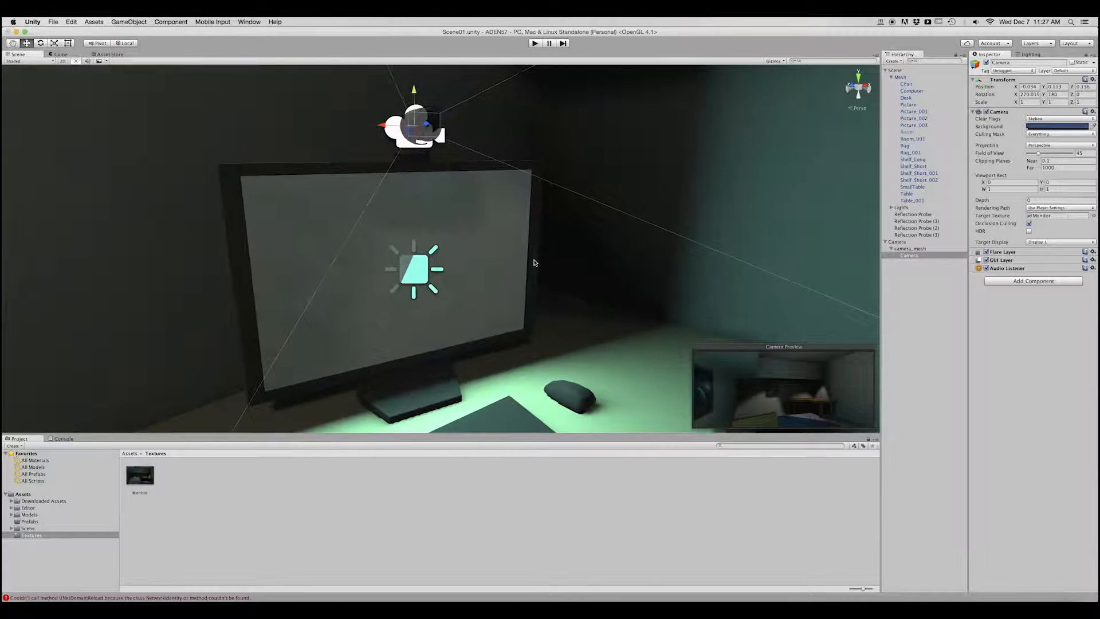
{"action": "scroll", "coordinate": [535, 263], "scroll_direction": "down", "scroll_amount": 3}
{"action": "left_click_drag", "start_coordinate": [432, 266], "coordinate": [549, 280], "text": "alt"}
{"action": "left_click", "coordinate": [910, 92]}
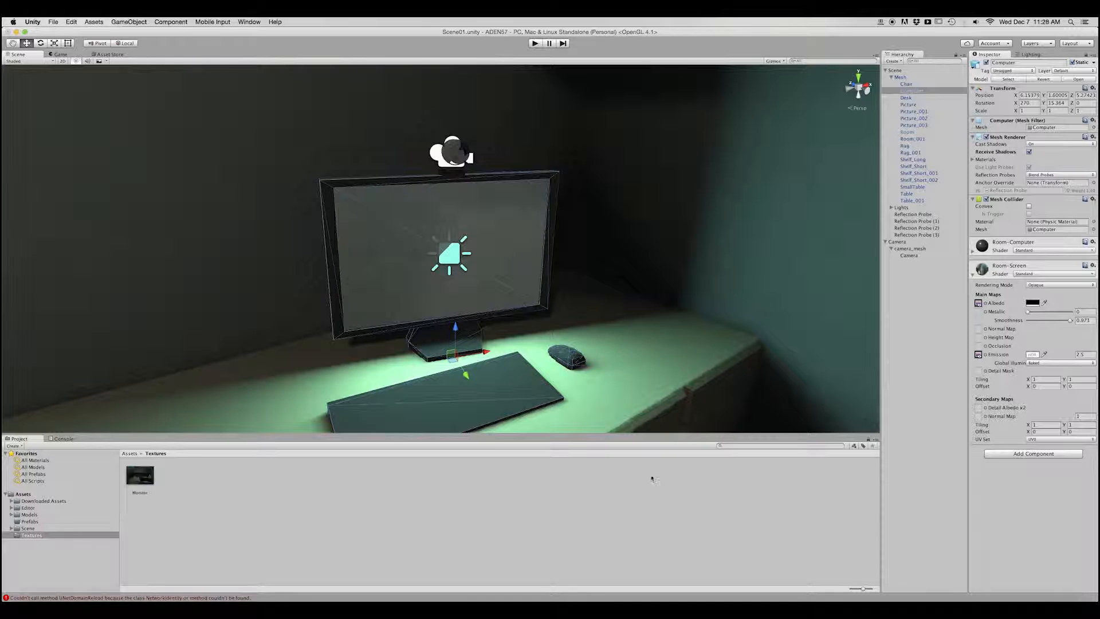
Switch to Room.blend in Blender and select the monitor's screen face of the Computer mesh in Edit Mode.
{"action": "left_click", "coordinate": [803, 609]}
{"action": "middle_click_drag", "start_coordinate": [531, 301], "coordinate": [554, 318]}
{"action": "scroll", "coordinate": [554, 318], "scroll_direction": "down", "scroll_amount": 1}
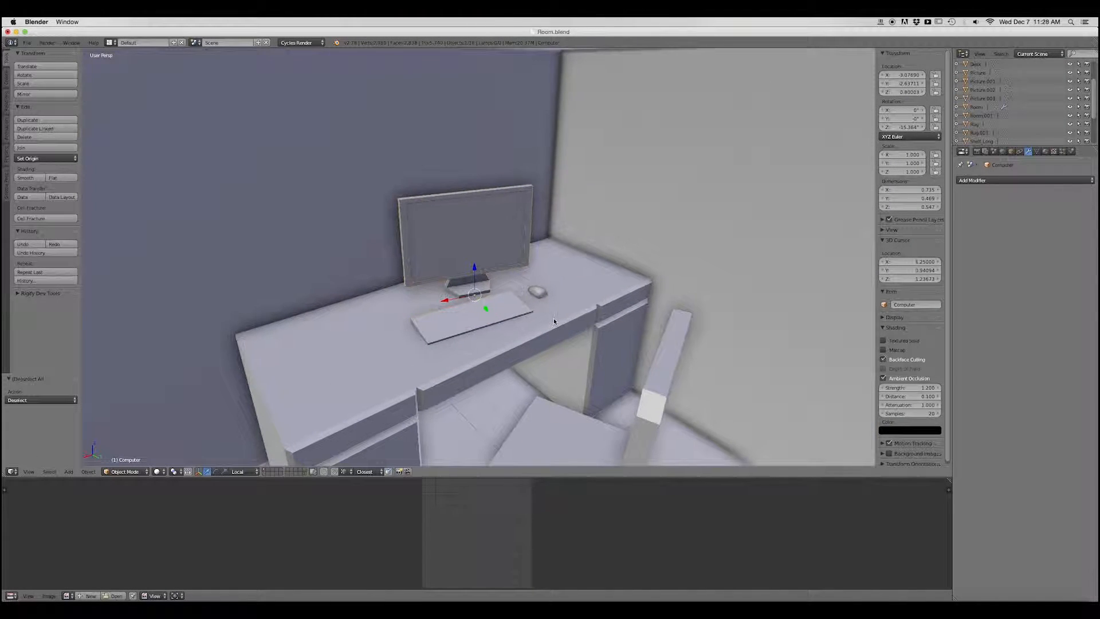
{"action": "key", "text": "Tab"}
{"action": "left_click", "coordinate": [621, 318]}
{"action": "scroll", "coordinate": [488, 235], "scroll_direction": "up", "scroll_amount": 1}
{"action": "middle_click_drag", "start_coordinate": [499, 248], "coordinate": [487, 277]}
{"action": "right_click", "coordinate": [465, 245]}
{"action": "scroll", "coordinate": [487, 276], "scroll_direction": "up", "scroll_amount": 2}
{"action": "scroll", "coordinate": [479, 529], "scroll_direction": "down", "scroll_amount": 2}
{"action": "scroll", "coordinate": [480, 530], "scroll_direction": "up", "scroll_amount": 3}
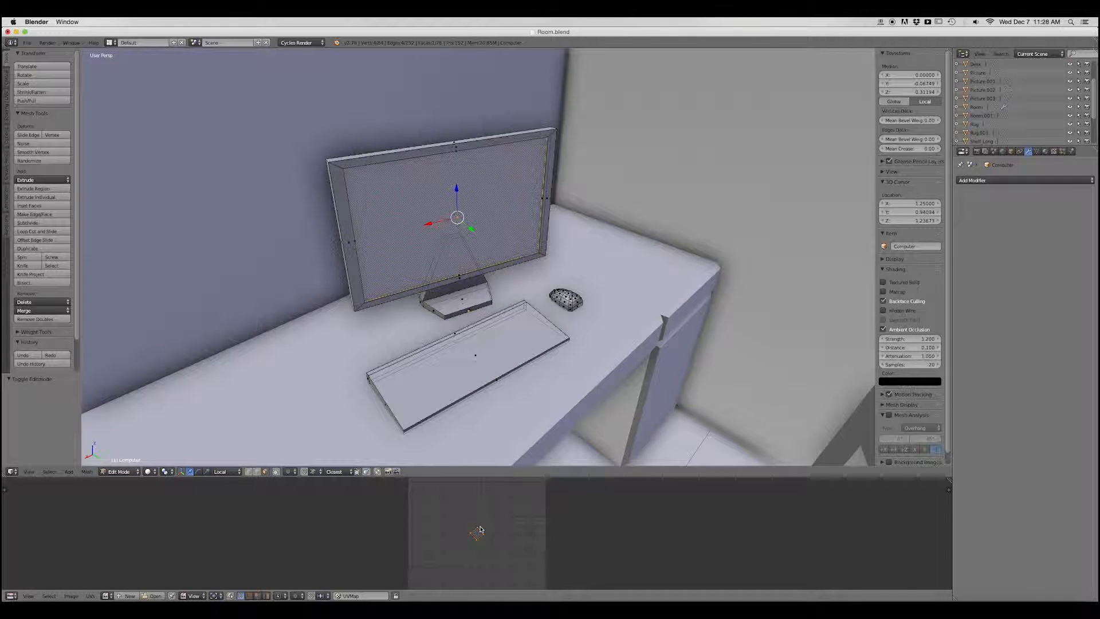
Unwrap the selected screen face with the UV editor in view.
{"action": "scroll", "coordinate": [482, 349], "scroll_direction": "down", "scroll_amount": 2}
{"action": "mouse_move", "coordinate": [482, 349]}
{"action": "middle_mouse_down"}
{"action": "mouse_move", "coordinate": [484, 325]}
{"action": "mouse_move", "coordinate": [486, 343]}
{"action": "middle_mouse_up"}
{"action": "scroll", "coordinate": [484, 327], "scroll_direction": "up", "scroll_amount": 1}
{"action": "left_click", "coordinate": [11, 596]}
{"action": "left_click", "coordinate": [65, 528]}
{"action": "key", "text": "u"}
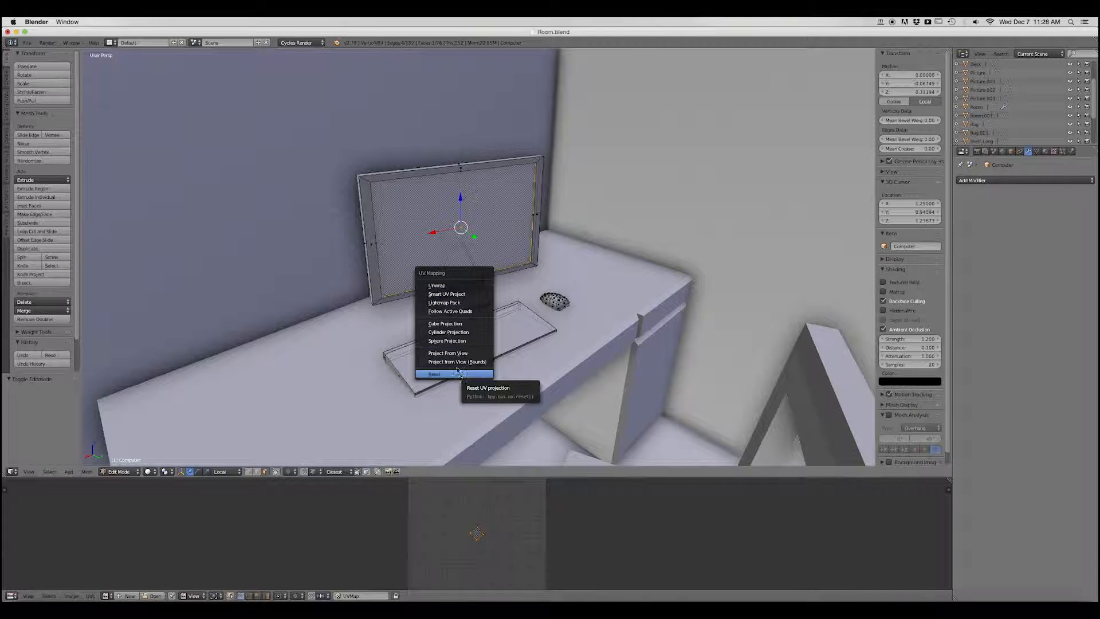
{"action": "left_click", "coordinate": [437, 285]}
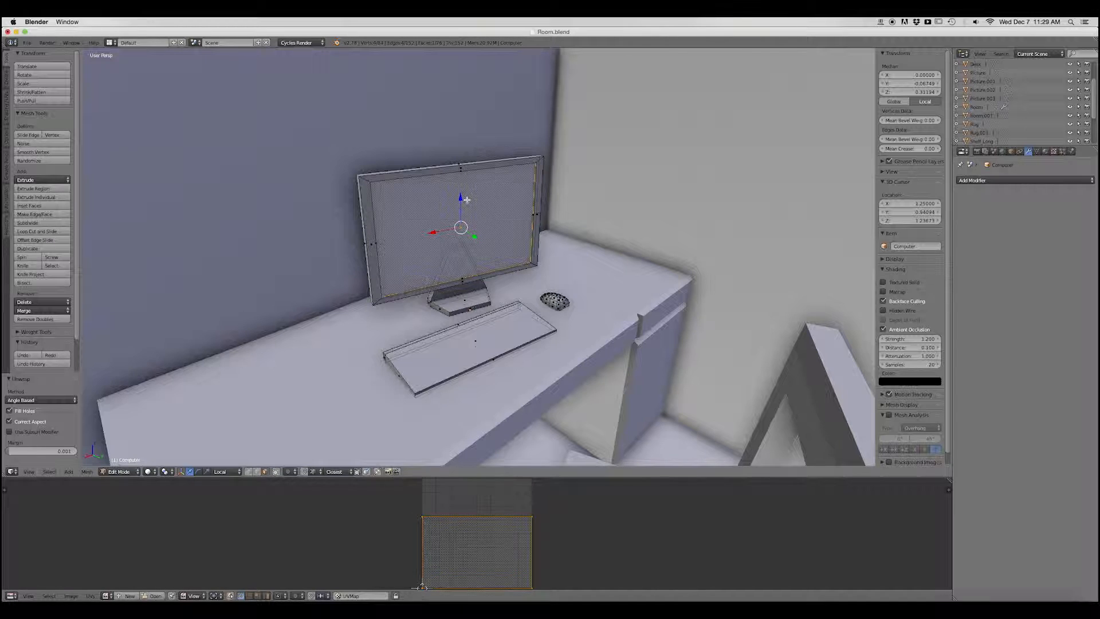
Reset the screen face's UV mapping so it fills the whole UV square, and save Room.blend in Object Mode.
{"action": "key", "text": "u"}
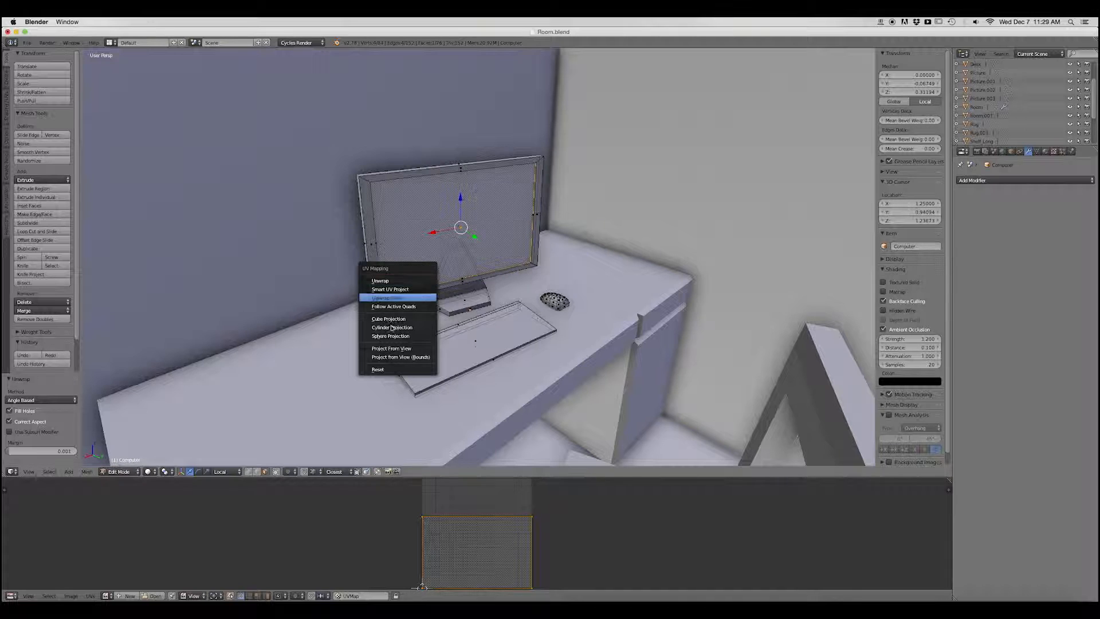
{"action": "left_click", "coordinate": [391, 369]}
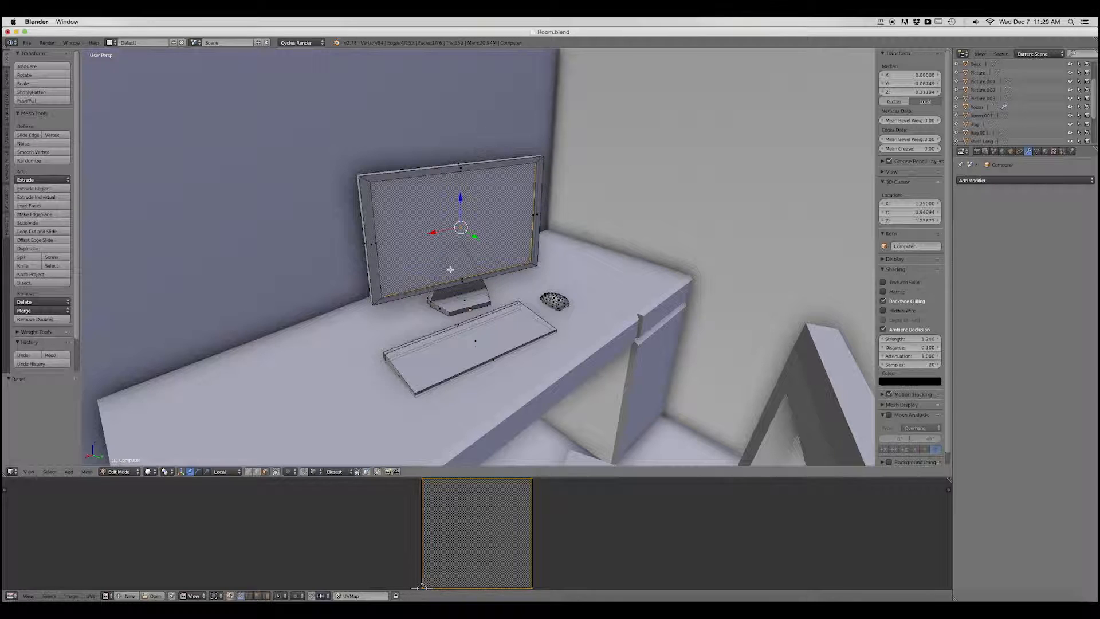
{"action": "key", "text": "Tab"}
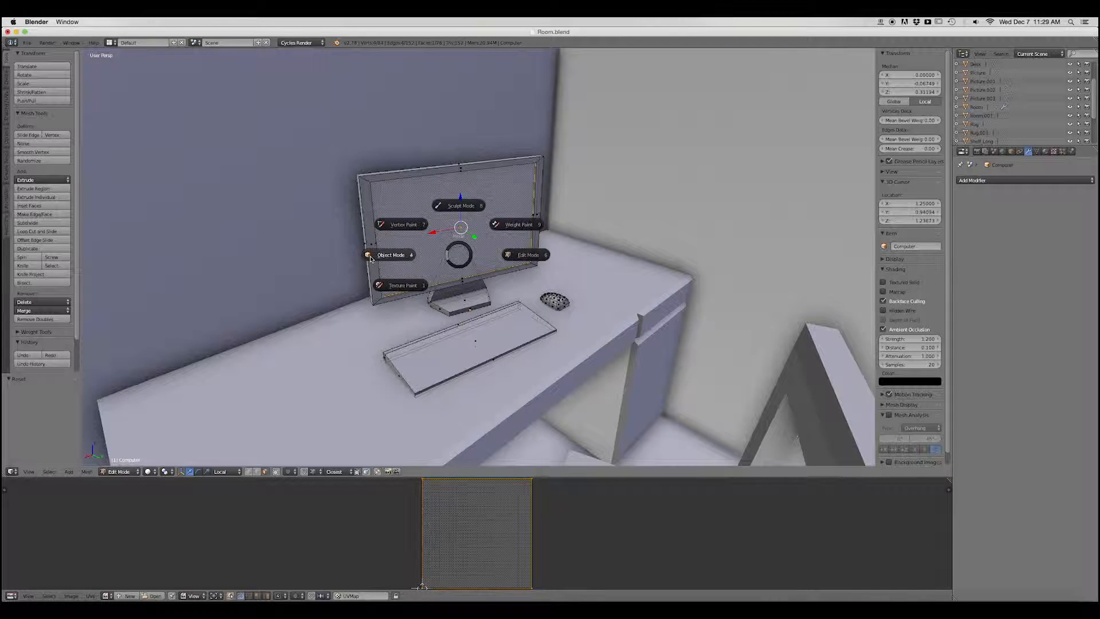
{"action": "left_click", "coordinate": [371, 256]}
{"action": "key", "text": "ctrl+s"}
{"action": "left_click", "coordinate": [465, 269]}
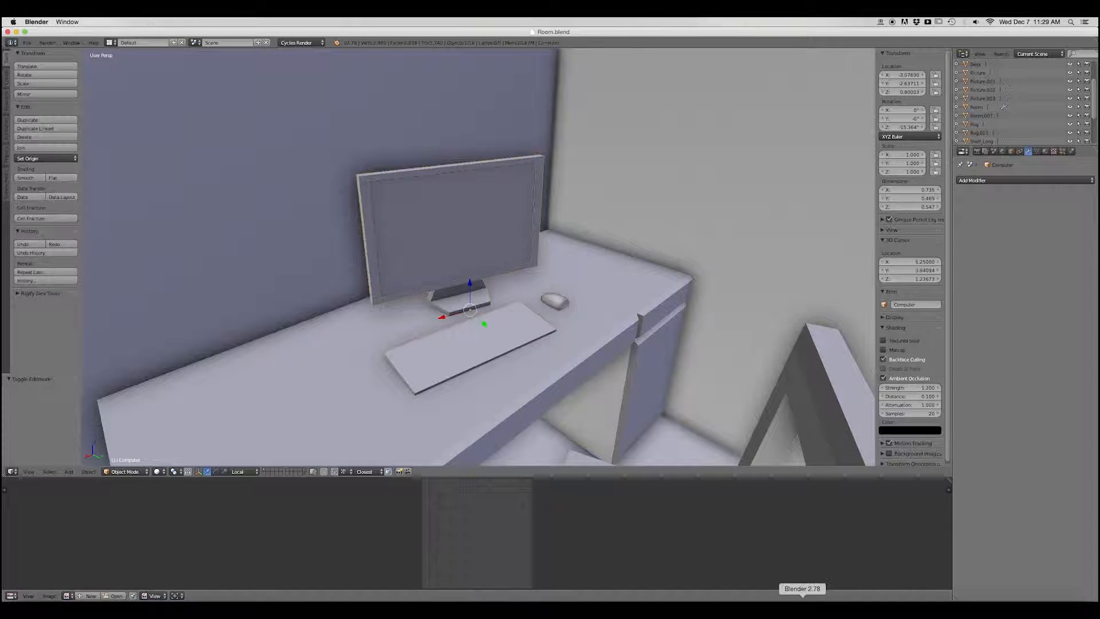
Switch back to Unity and set the Room-Screen material's Albedo color to white (FFFFFFFF).
{"action": "left_click", "coordinate": [831, 607]}
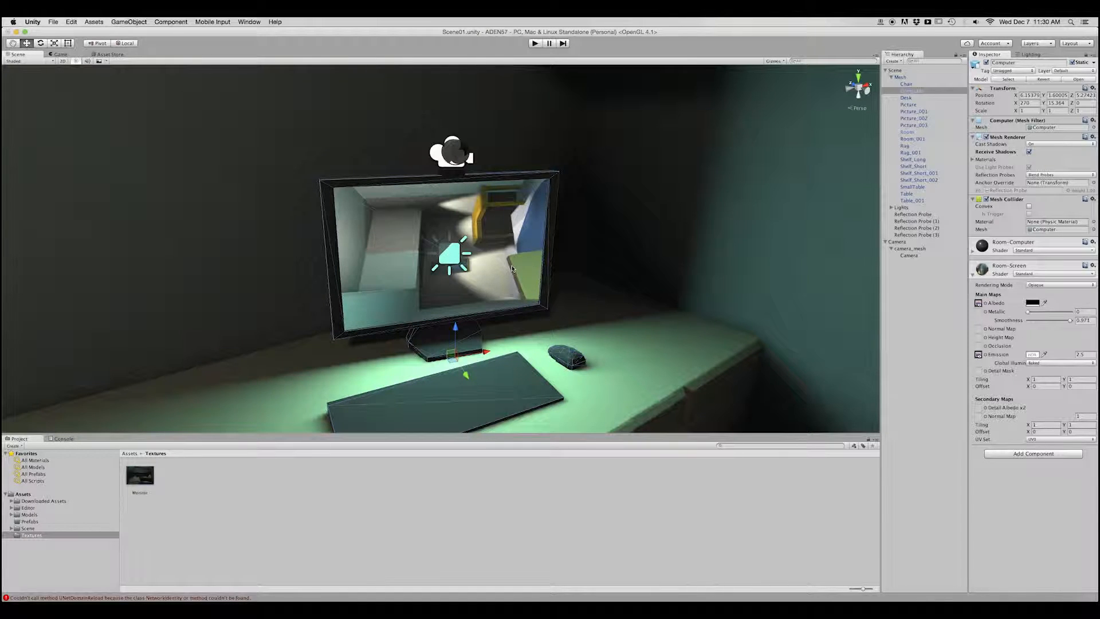
{"action": "left_click", "coordinate": [1033, 304]}
{"action": "left_click_drag", "start_coordinate": [611, 180], "coordinate": [610, 173]}
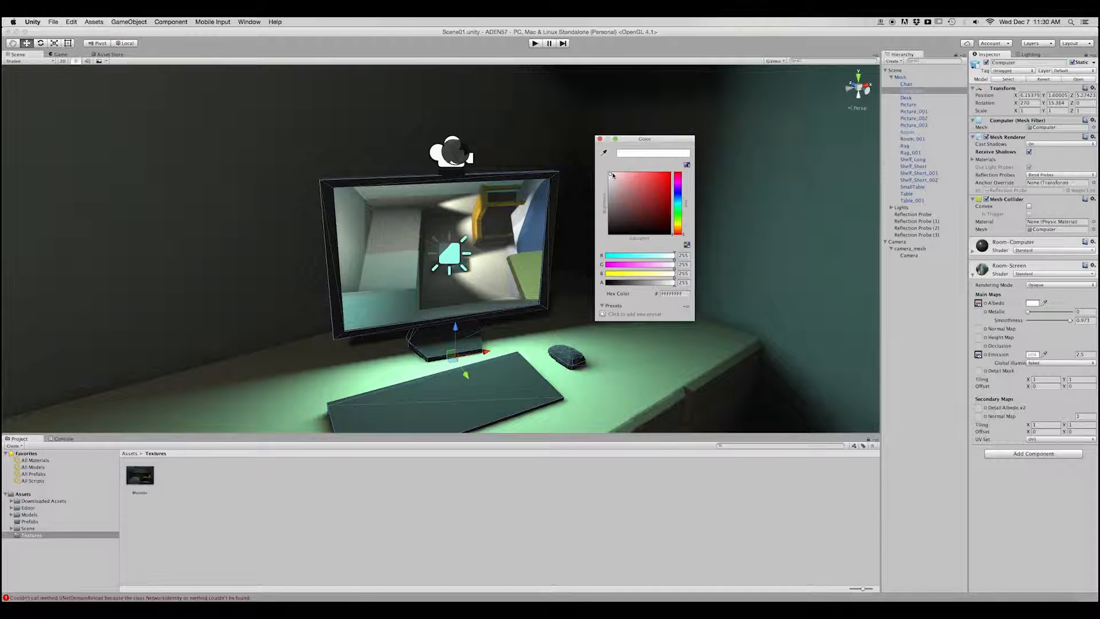
{"action": "left_click", "coordinate": [600, 139]}
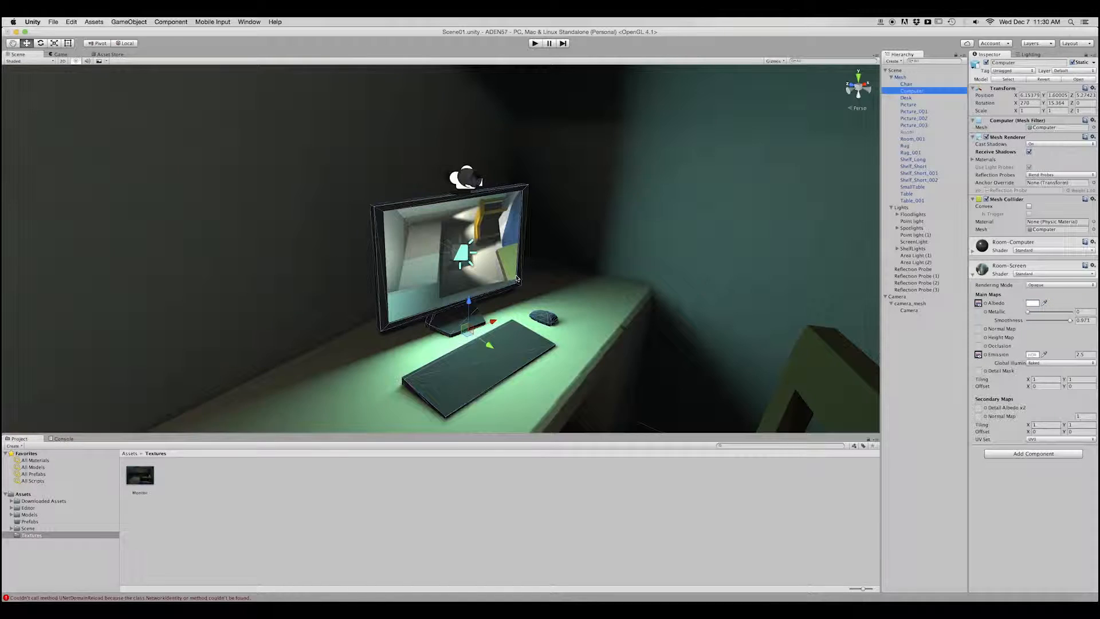
{"action": "left_click_drag", "start_coordinate": [596, 286], "coordinate": [551, 288], "text": "alt"}
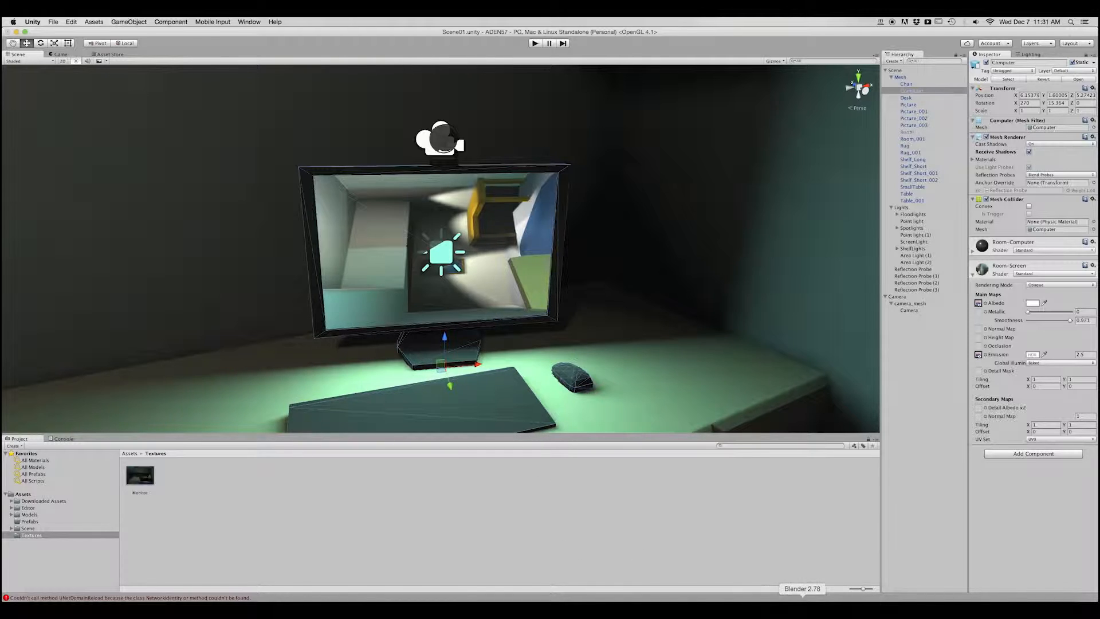
Switch to Blender, rotate the screen face's UVs by a quarter turn, and save Room.blend for Unity.
{"action": "left_click", "coordinate": [803, 599]}
{"action": "key", "text": "Tab"}
{"action": "left_click", "coordinate": [544, 278]}
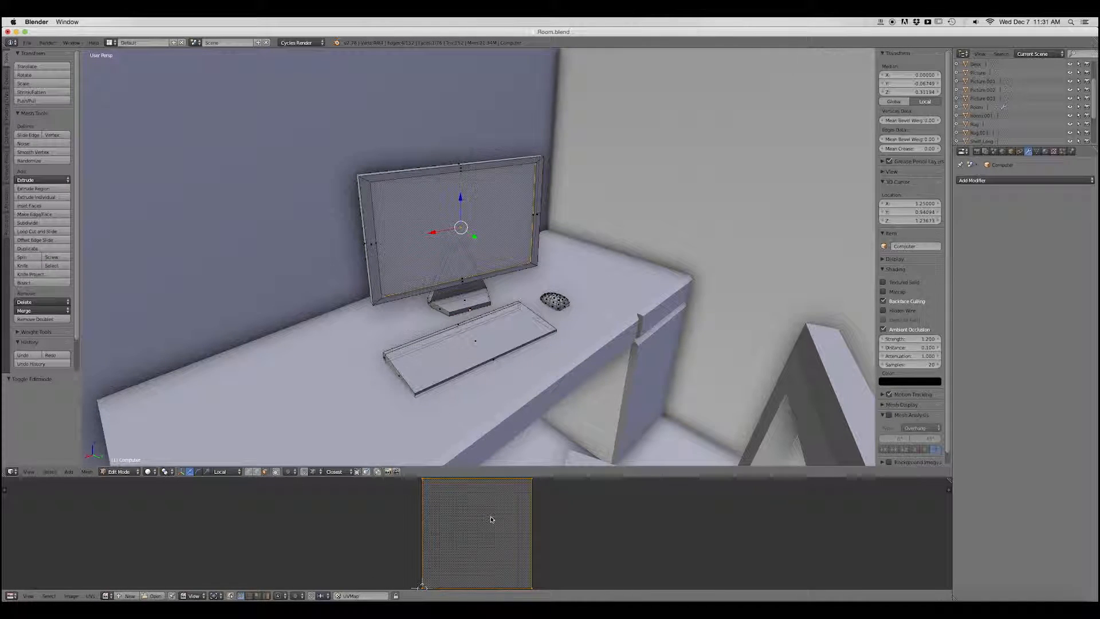
{"action": "key", "text": "Tab"}
{"action": "key", "text": "ctrl+s"}
{"action": "left_click", "coordinate": [830, 600]}
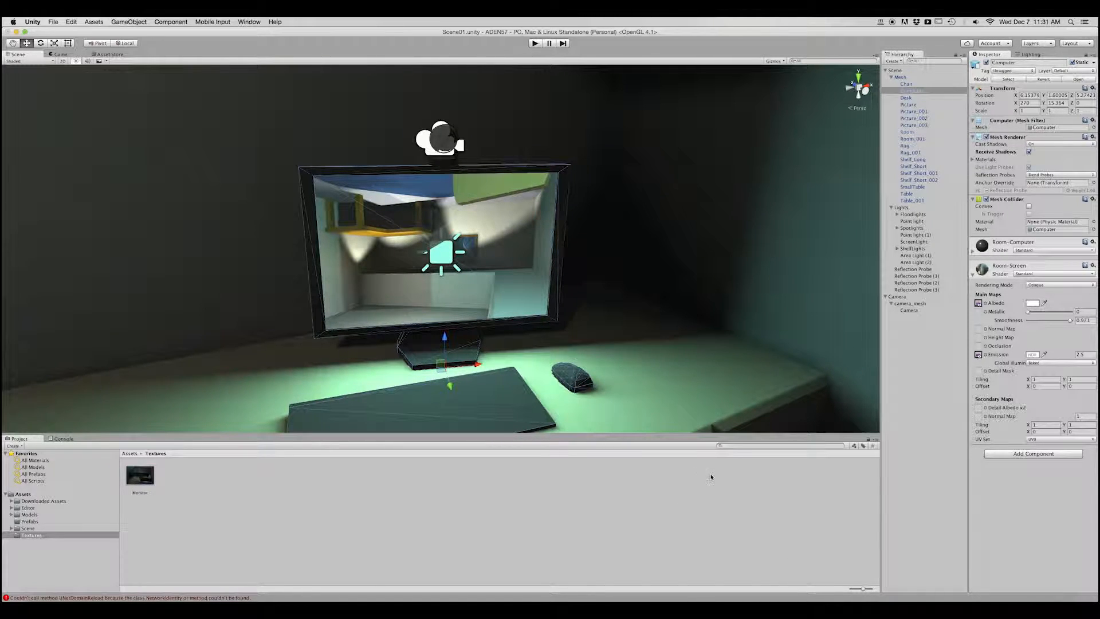
Rotate the screen face's UVs 180 degrees in Blender, save Room.blend, and inspect the monitor in Unity.
{"action": "left_click", "coordinate": [803, 599]}
{"action": "key", "text": "Tab"}
{"action": "type", "text": "r180"}
{"action": "key", "text": "Return"}
{"action": "key", "text": "Tab"}
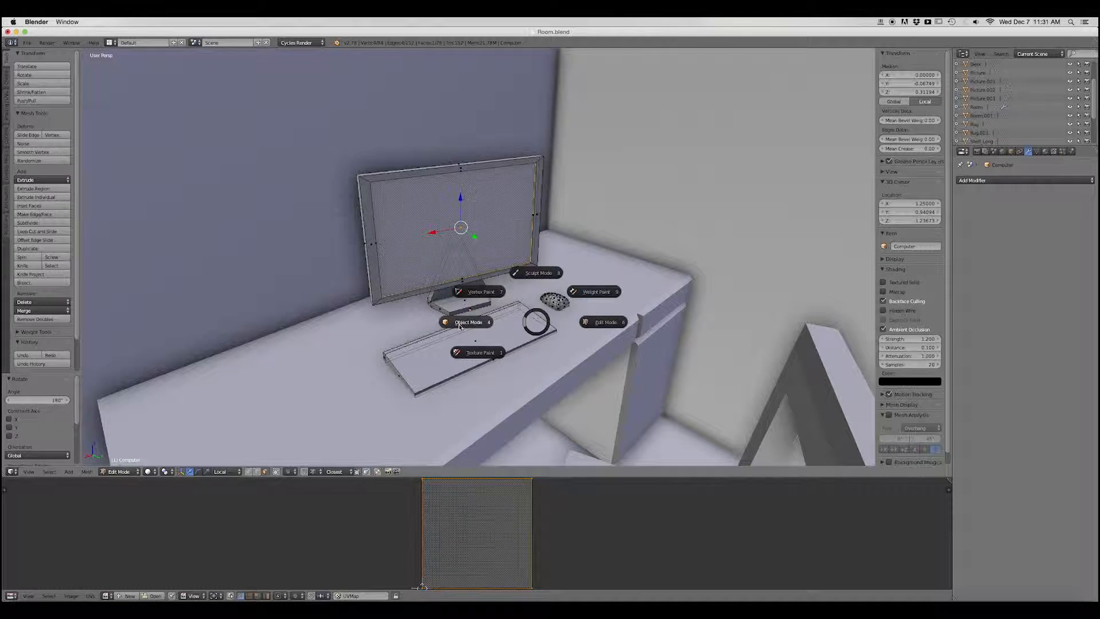
{"action": "key", "text": "ctrl+s"}
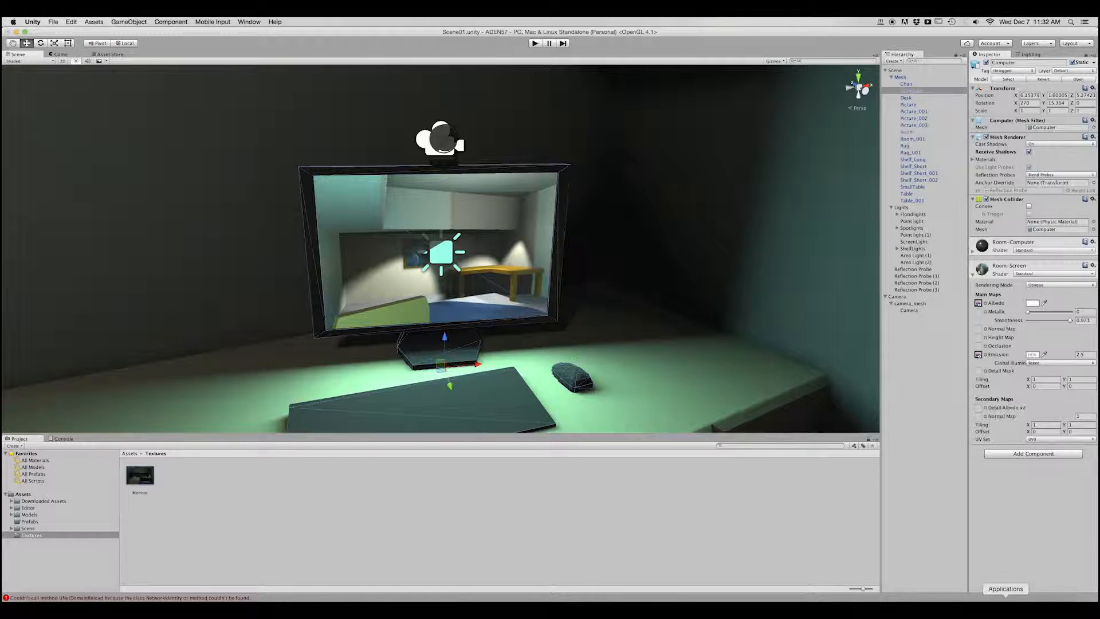
{"action": "mouse_move", "coordinate": [522, 323]}
{"action": "left_mouse_down", "text": "alt"}
{"action": "mouse_move", "coordinate": [556, 331]}
{"action": "mouse_move", "coordinate": [528, 313]}
{"action": "mouse_move", "coordinate": [514, 327]}
{"action": "left_mouse_up", "text": "alt"}
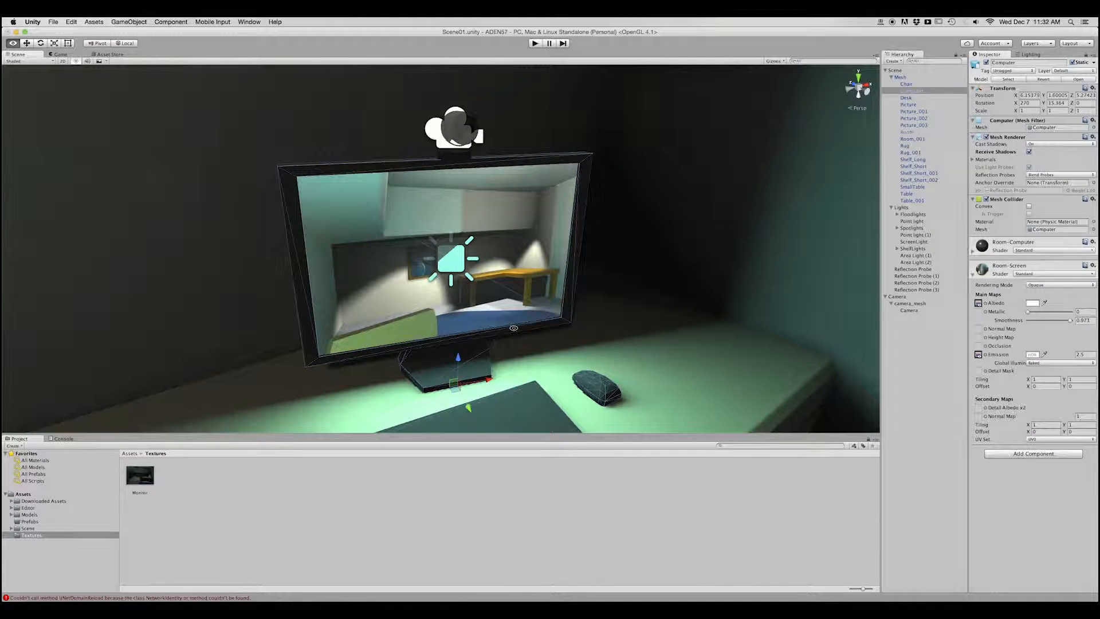
Set the Target Texture of the Camera under camera_mesh to None, and check its output in the Game view.
{"action": "left_click", "coordinate": [60, 54]}
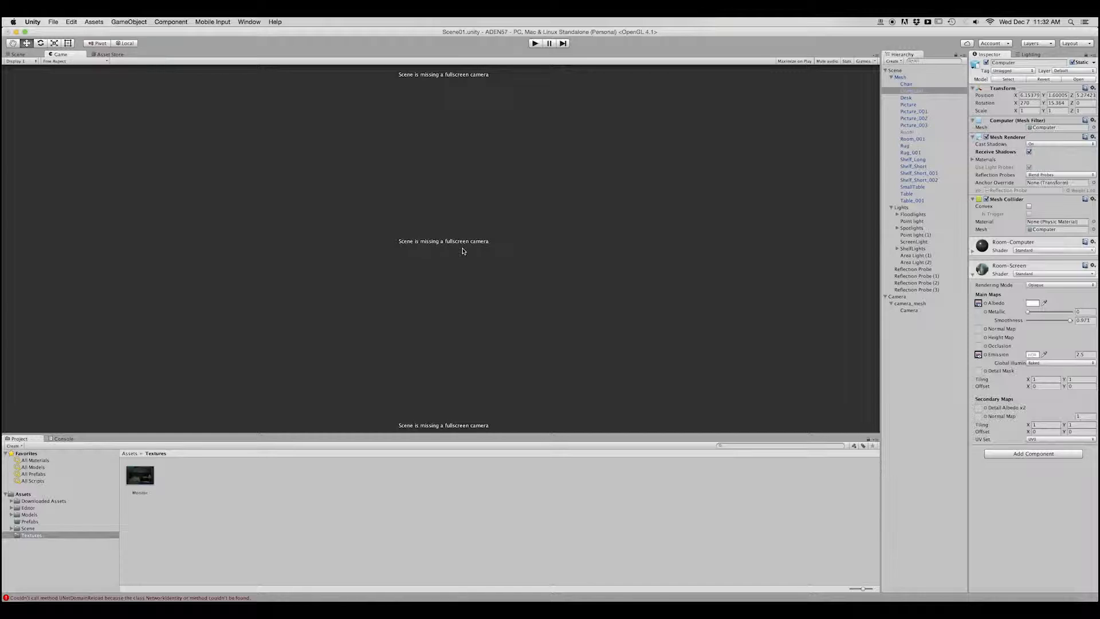
{"action": "left_click", "coordinate": [22, 54]}
{"action": "left_click_drag", "start_coordinate": [347, 248], "coordinate": [403, 260], "text": "alt"}
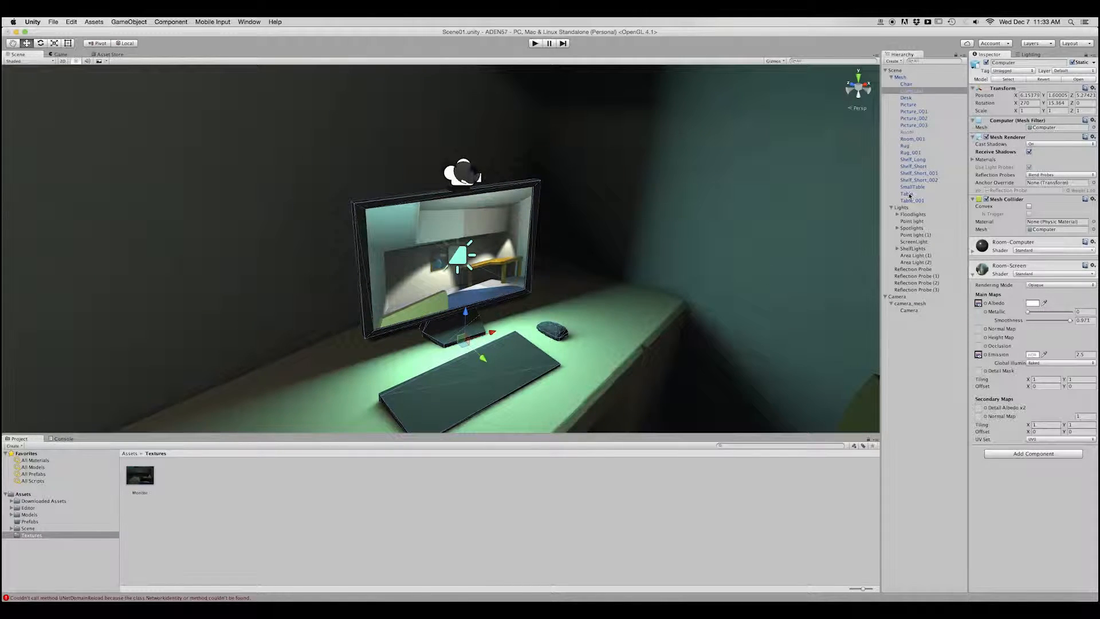
{"action": "left_click", "coordinate": [909, 310]}
{"action": "left_click", "coordinate": [1092, 216]}
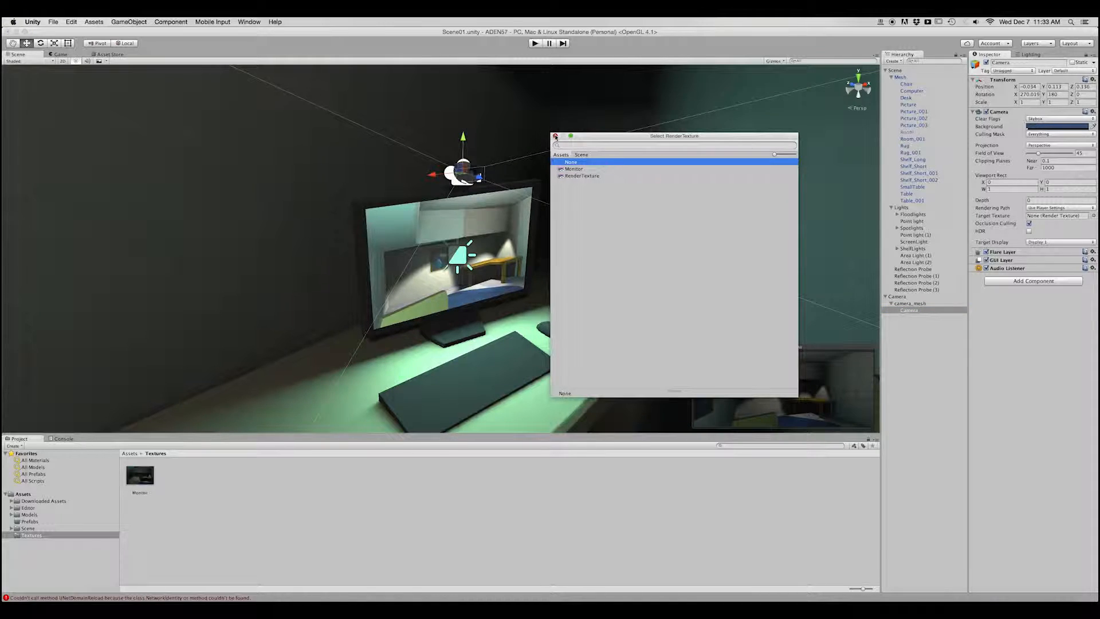
{"action": "left_click", "coordinate": [555, 137]}
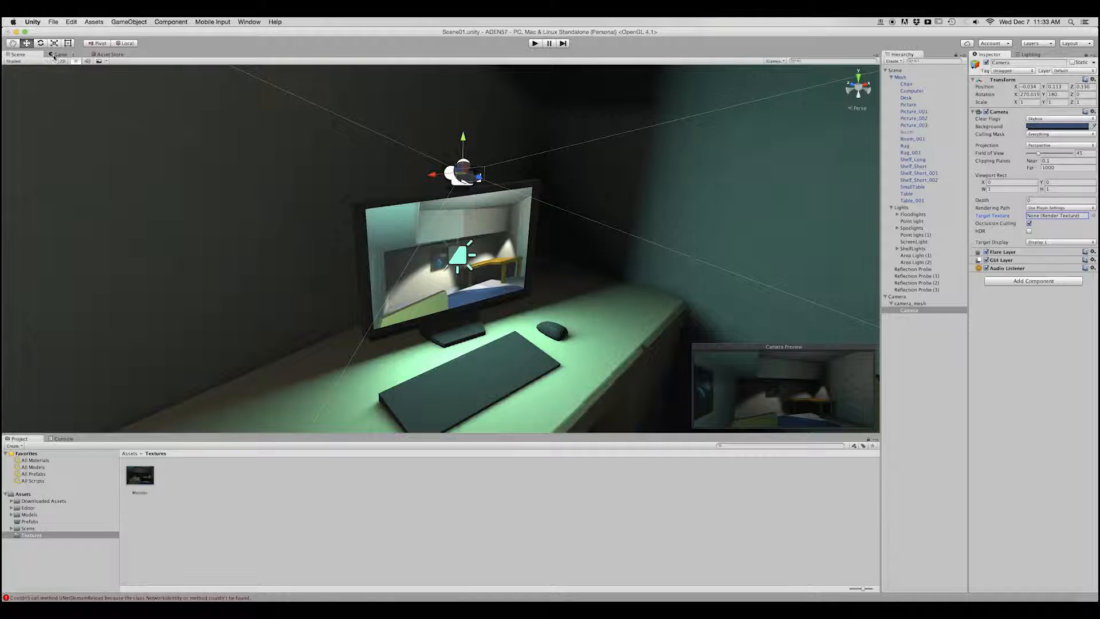
{"action": "left_click", "coordinate": [58, 55]}
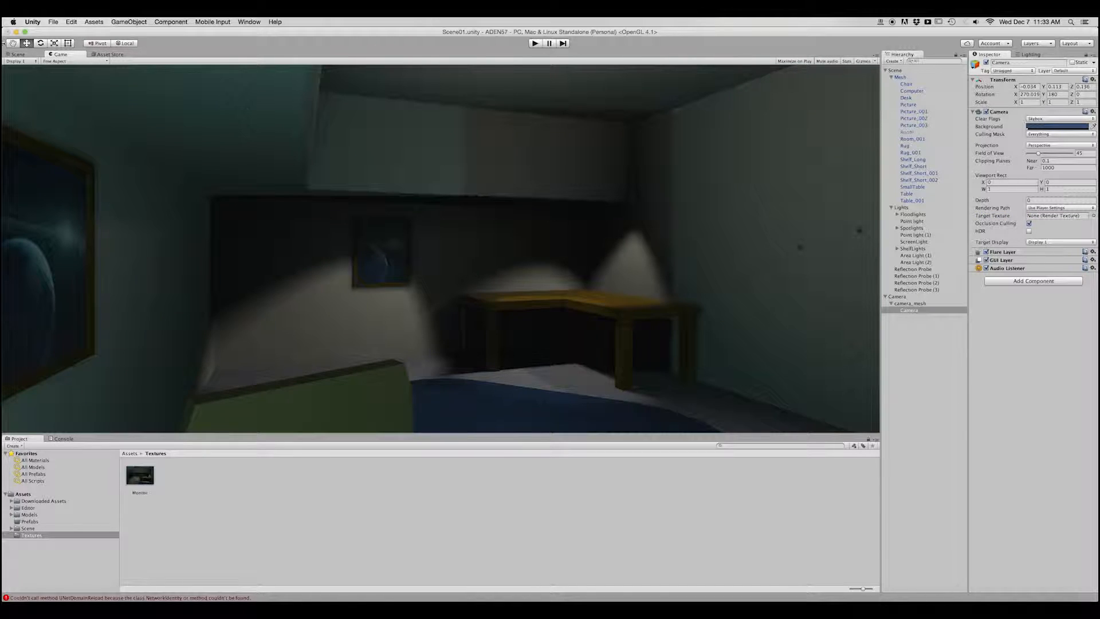
{"action": "left_click", "coordinate": [17, 54]}
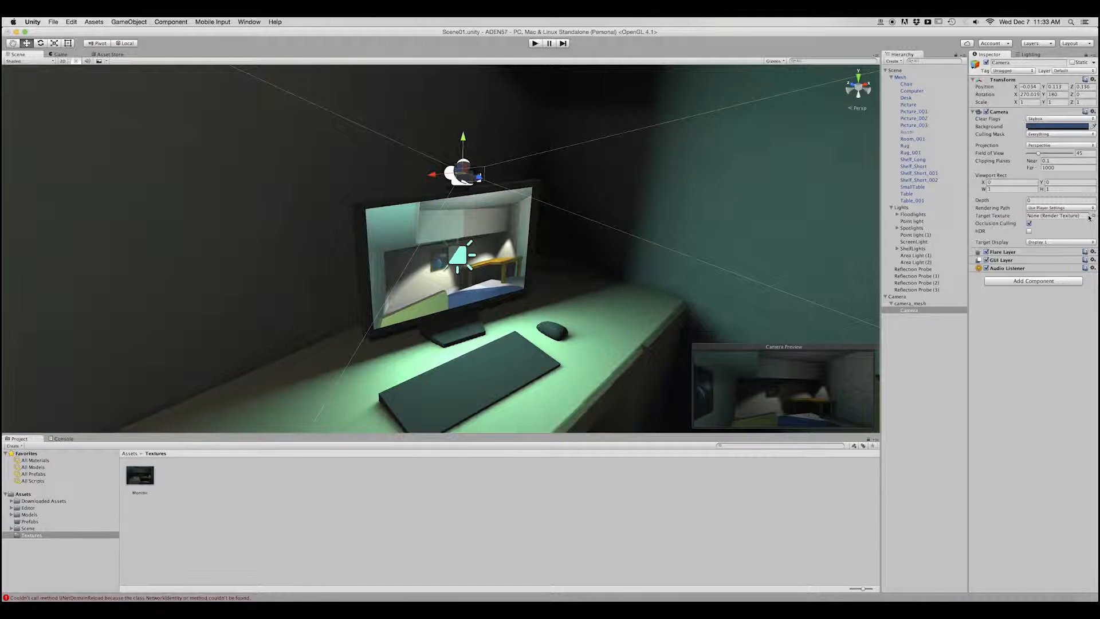
Compare the camera's Game view with the monitor image in the Scene view, making the view area slightly taller.
{"action": "middle_click_drag", "start_coordinate": [497, 281], "coordinate": [478, 289], "text": "alt"}
{"action": "scroll", "coordinate": [477, 289], "scroll_direction": "up", "scroll_amount": 2}
{"action": "left_click_drag", "start_coordinate": [495, 308], "coordinate": [489, 303], "text": "alt"}
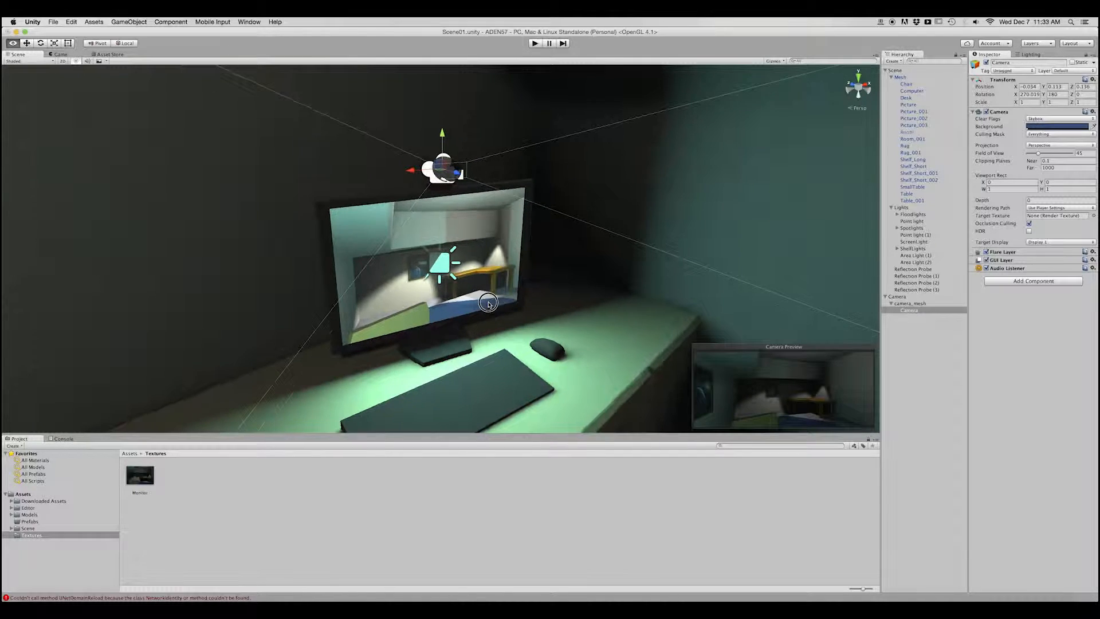
{"action": "left_click", "coordinate": [59, 54]}
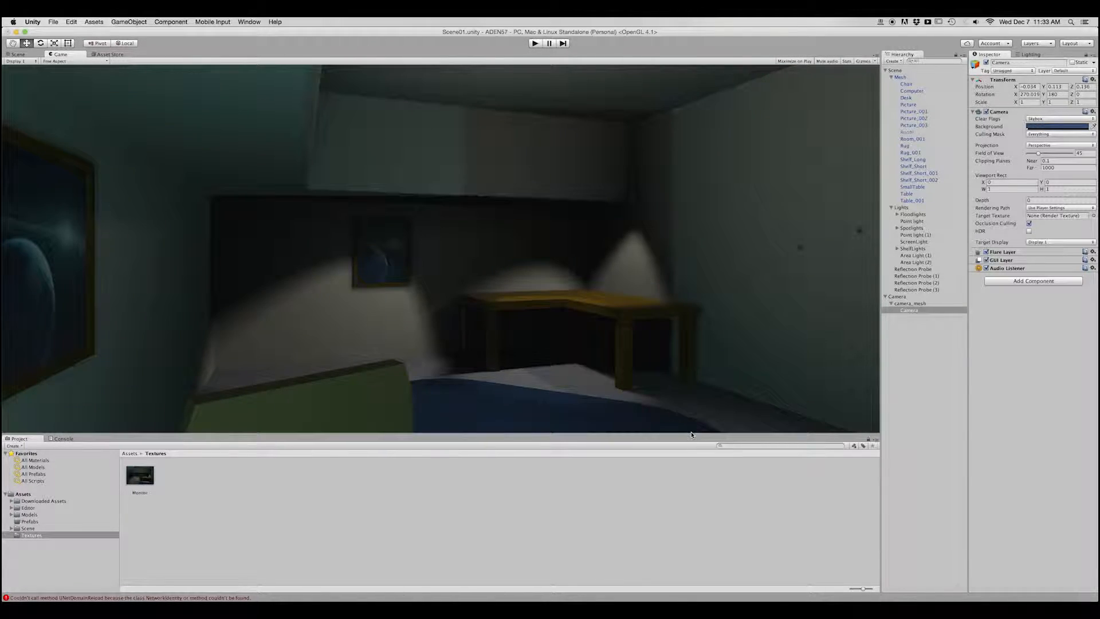
{"action": "left_click_drag", "start_coordinate": [689, 433], "coordinate": [689, 451]}
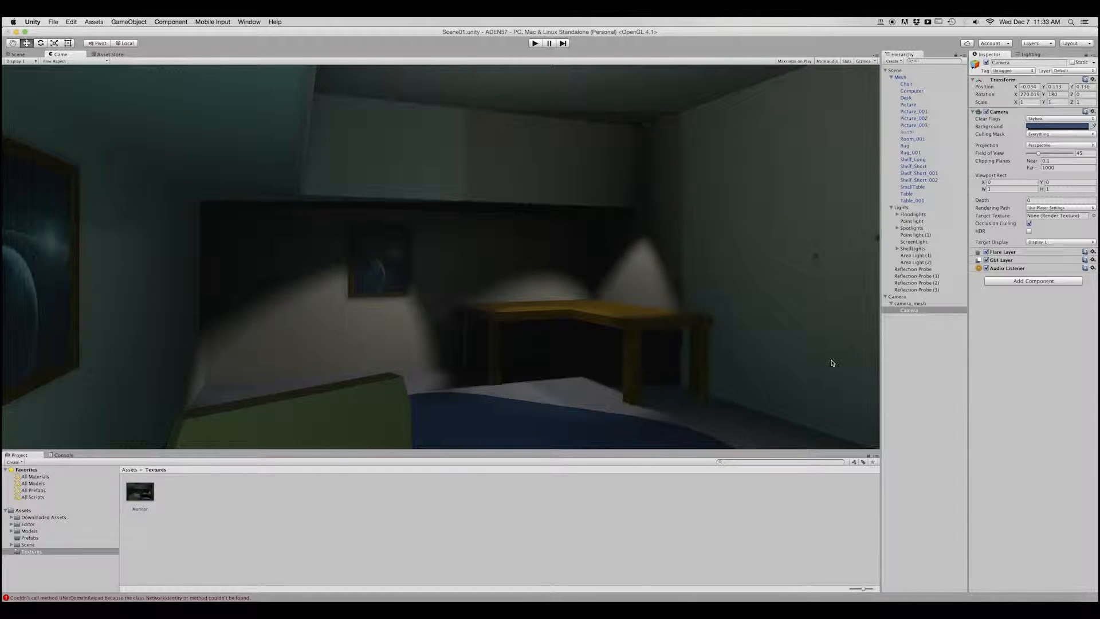
{"action": "left_click", "coordinate": [25, 54]}
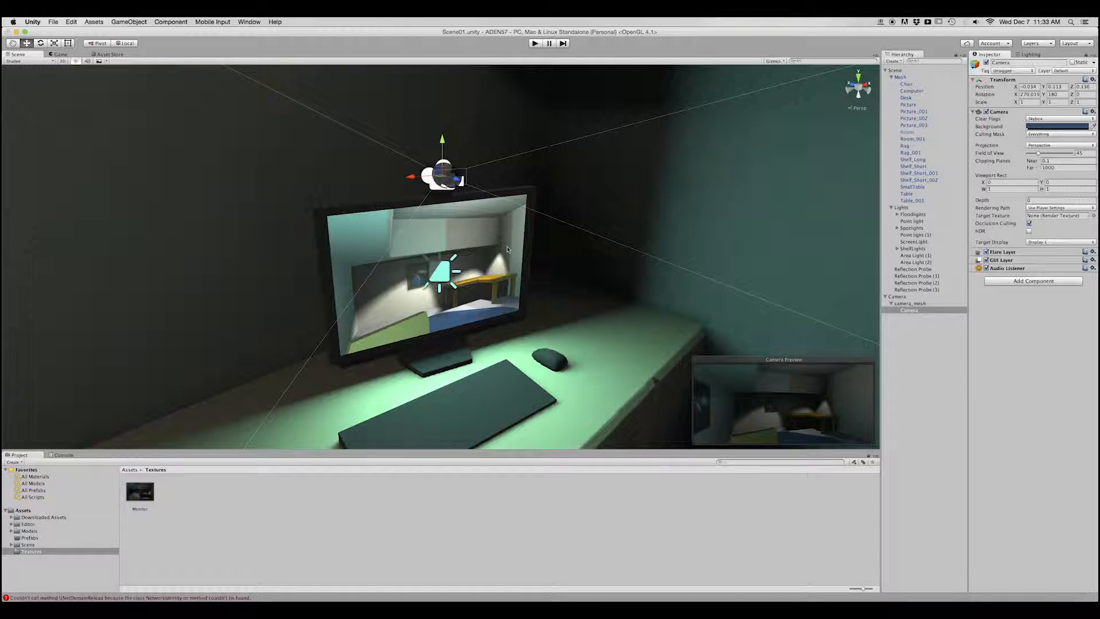
Collapse the Lights group and inspect the components of camera_mesh and its child Camera.
{"action": "key", "text": "q"}
{"action": "left_click", "coordinate": [900, 310]}
{"action": "left_click", "coordinate": [892, 208]}
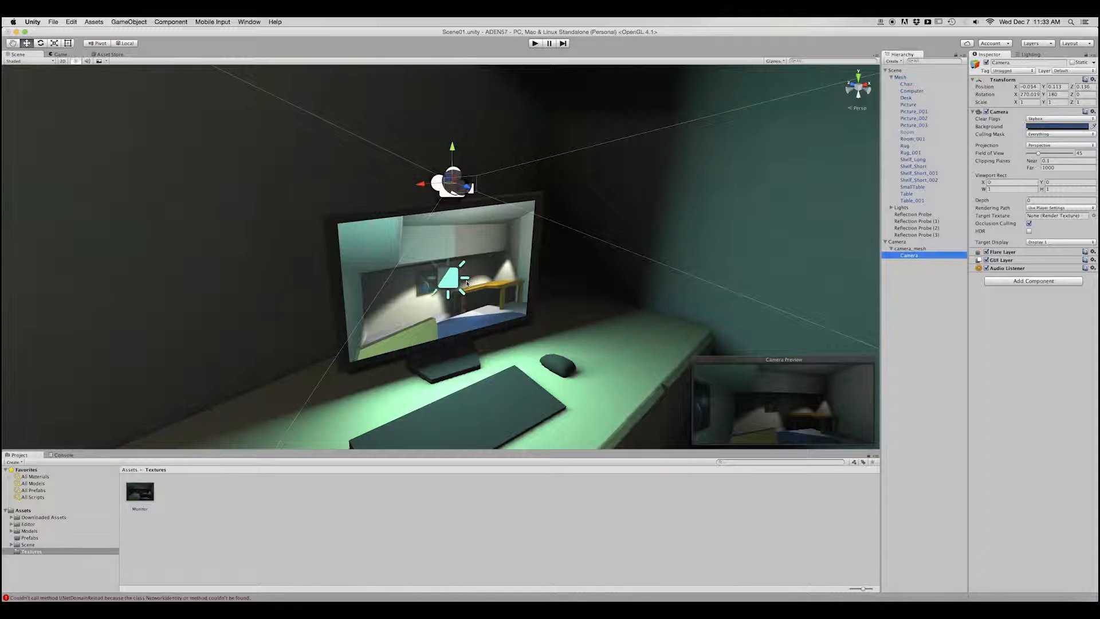
{"action": "left_click", "coordinate": [904, 249]}
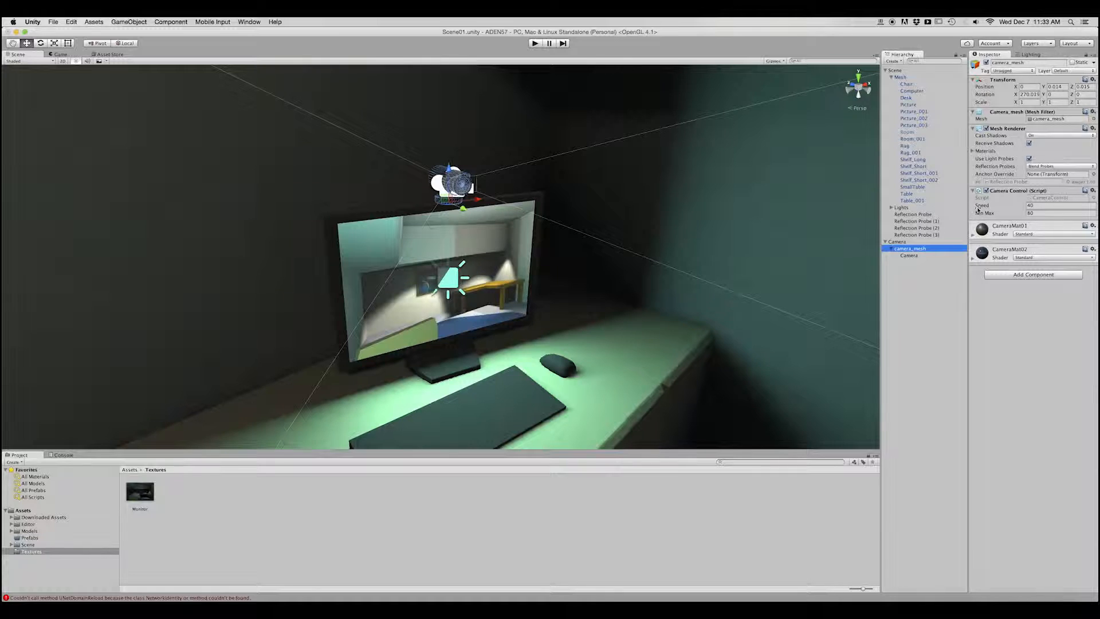
{"action": "left_click", "coordinate": [958, 299]}
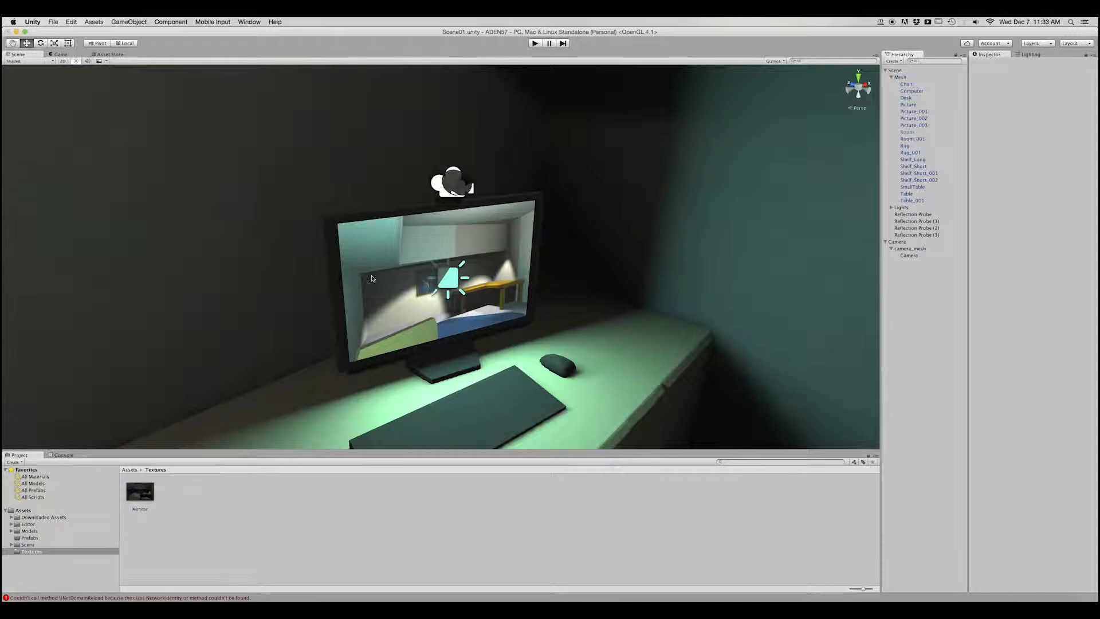
{"action": "left_click", "coordinate": [905, 256]}
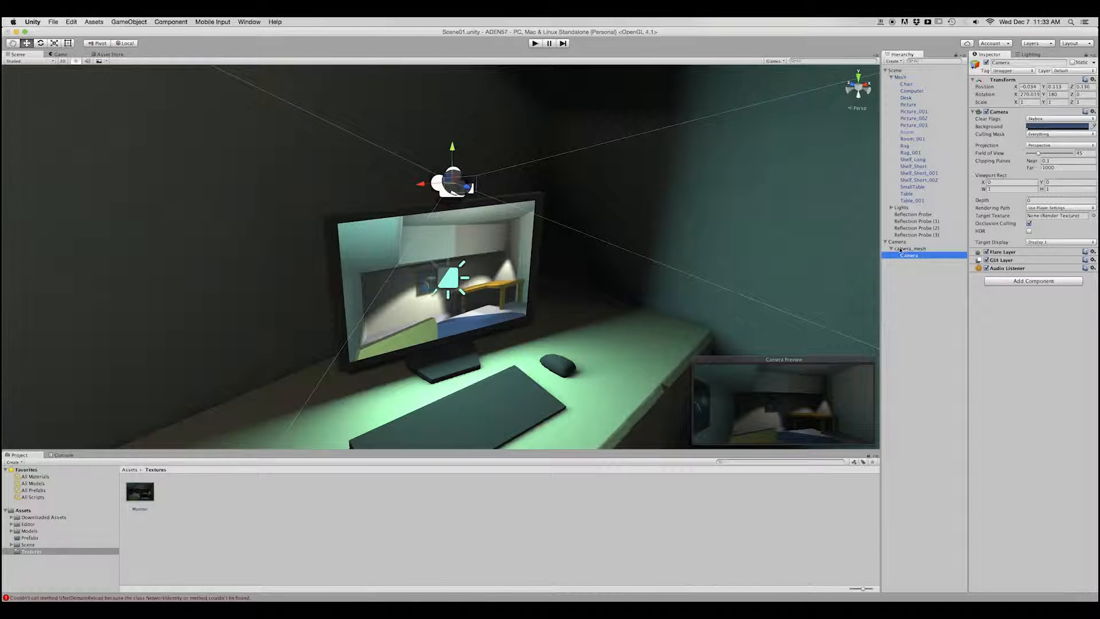
Create a prefab of the parent Camera object in the Prefabs folder, collapsing the Mesh group in the hierarchy.
{"action": "left_click", "coordinate": [899, 242]}
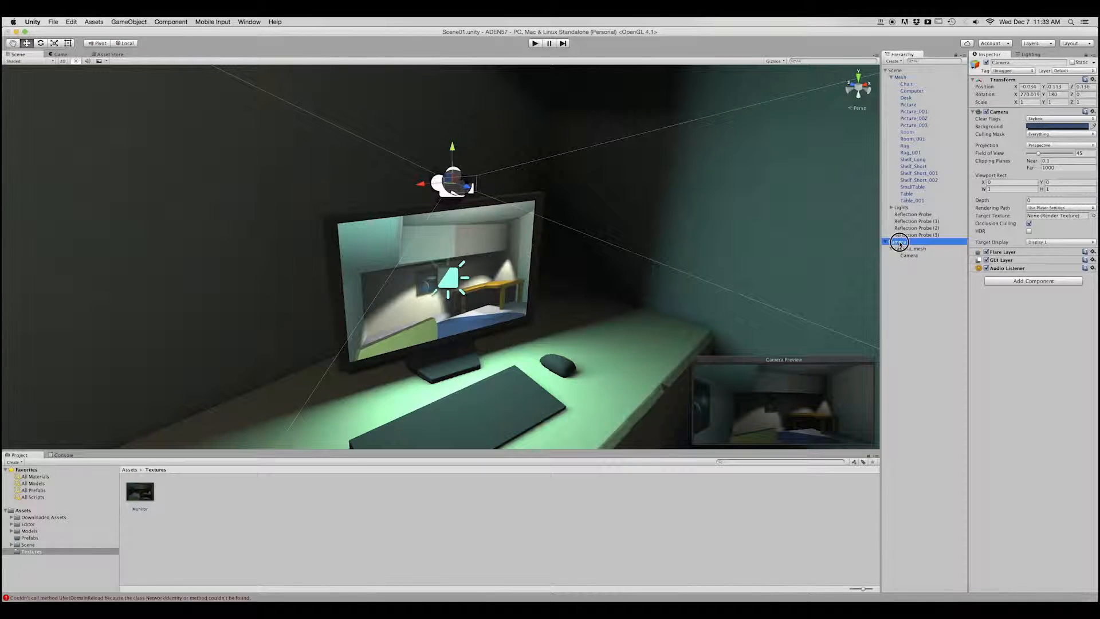
{"action": "left_click", "coordinate": [30, 538]}
{"action": "left_click", "coordinate": [884, 242]}
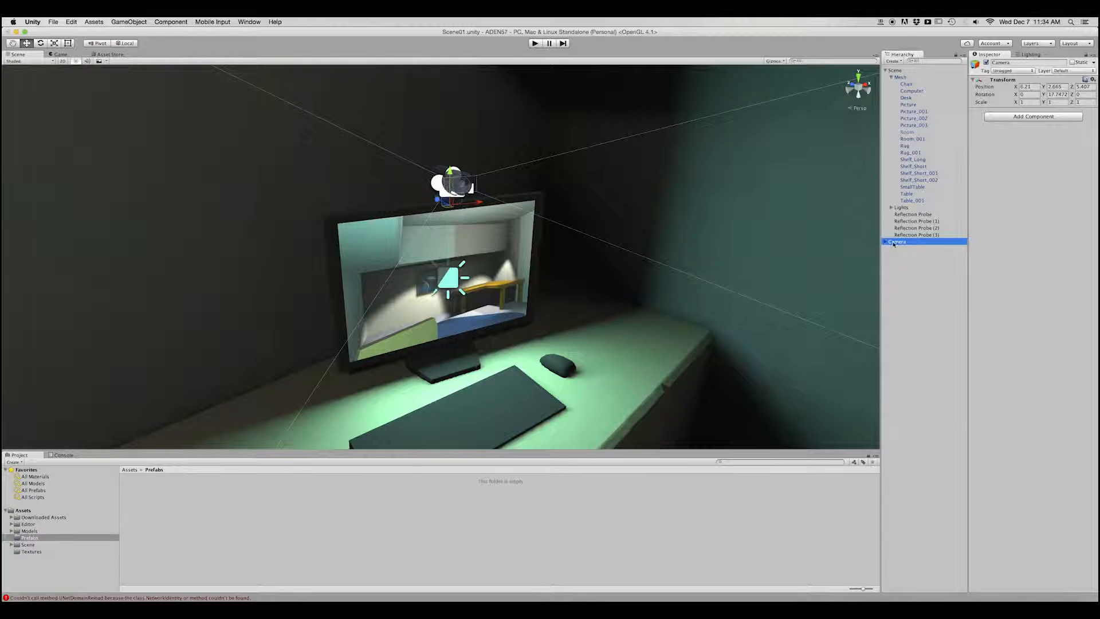
{"action": "left_click", "coordinate": [891, 77]}
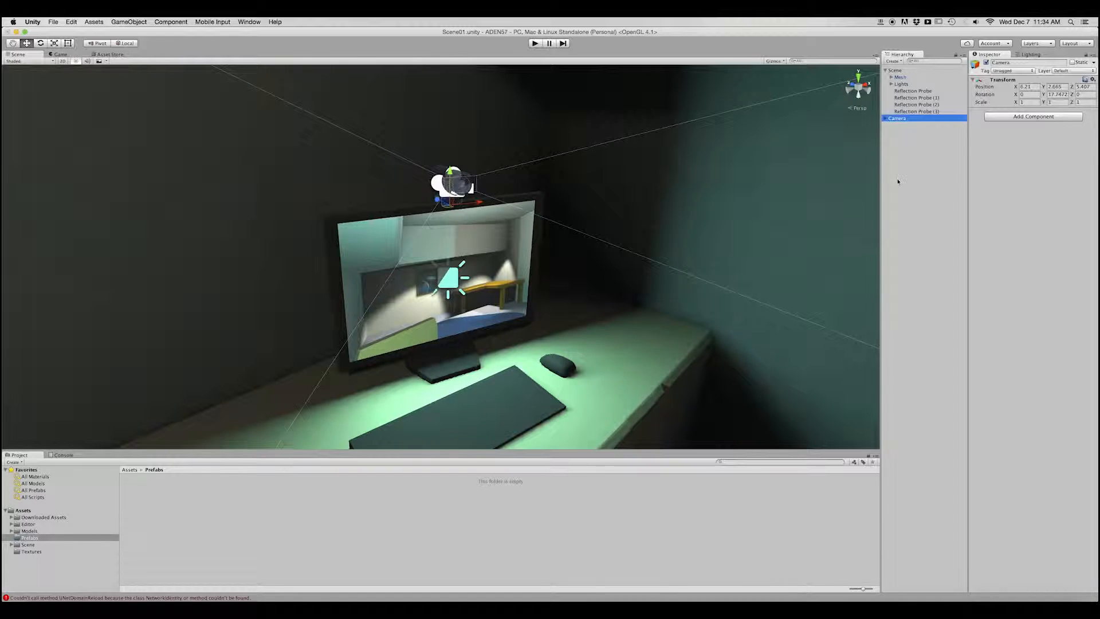
{"action": "left_click", "coordinate": [886, 118]}
{"action": "left_click_drag", "start_coordinate": [510, 298], "coordinate": [738, 206], "text": "alt"}
{"action": "left_click_drag", "start_coordinate": [891, 119], "coordinate": [229, 492]}
{"action": "left_click", "coordinate": [178, 524]}
{"action": "left_click", "coordinate": [139, 492]}
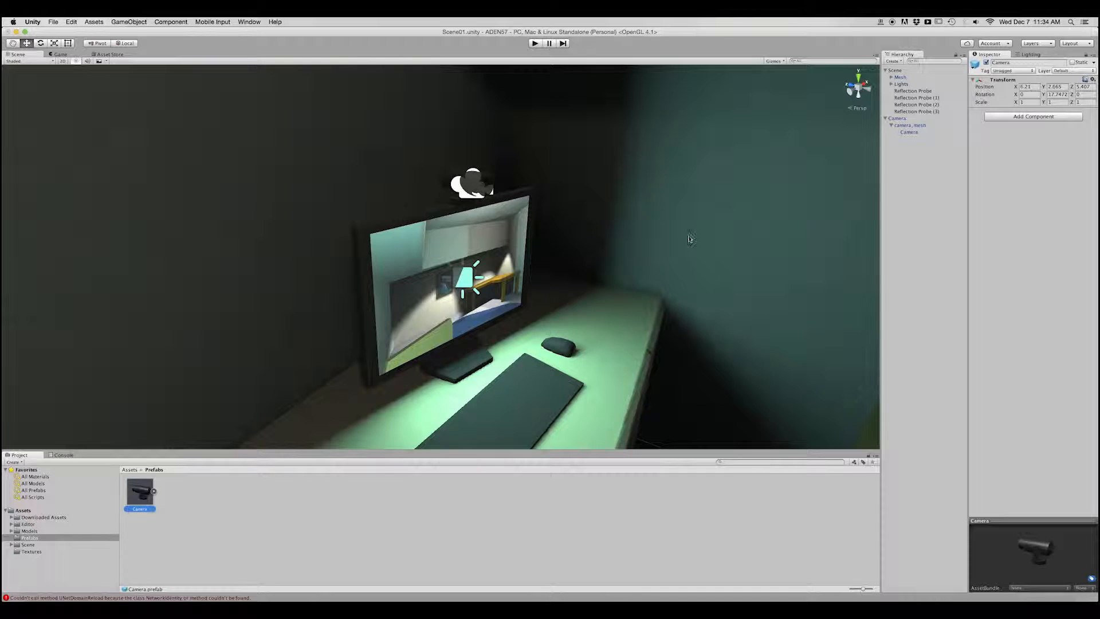
Duplicate the child Camera under camera_mesh and assign the Monitor render texture as the copy's Target Texture.
{"action": "left_click_drag", "start_coordinate": [909, 128], "coordinate": [910, 126]}
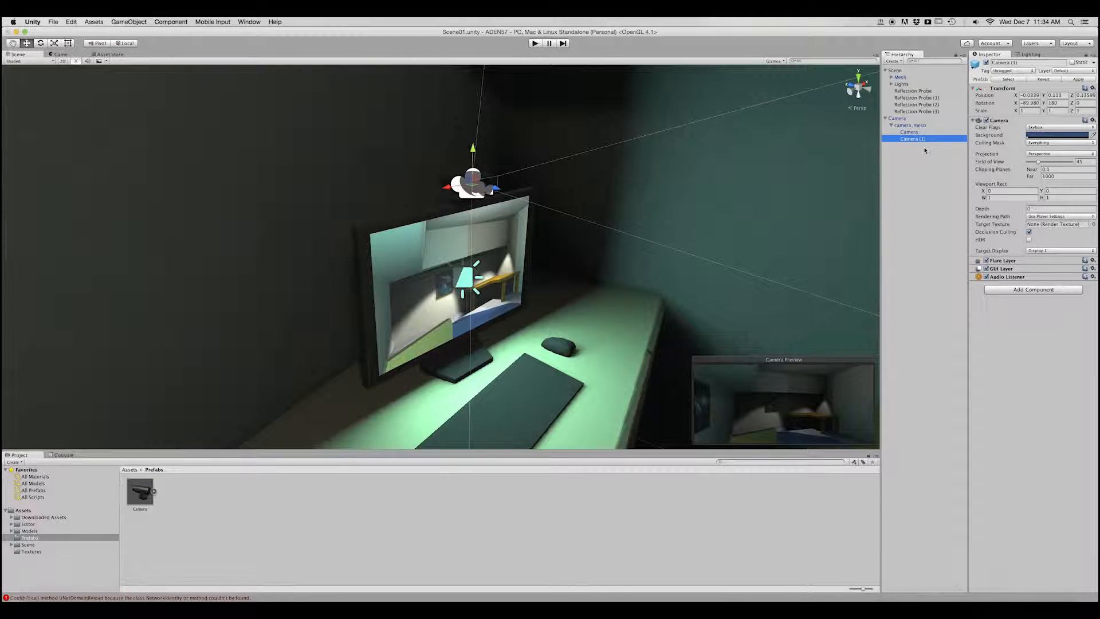
{"action": "left_click", "coordinate": [1093, 225]}
{"action": "left_click", "coordinate": [572, 169]}
{"action": "left_click", "coordinate": [555, 136]}
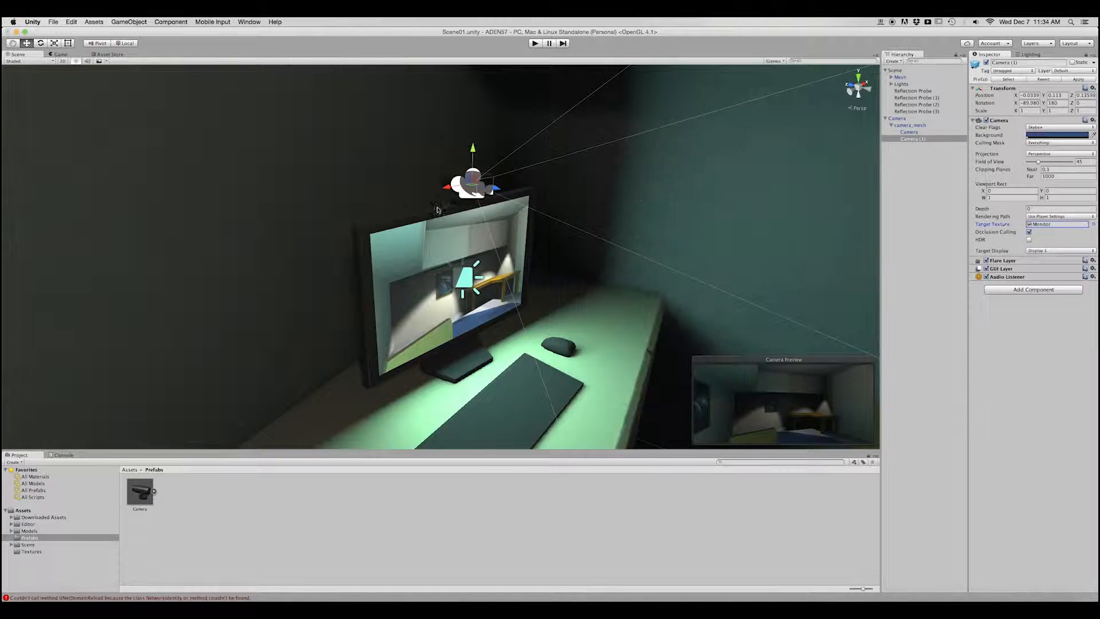
Set the duplicated camera's Depth to 5.
{"action": "left_click_drag", "start_coordinate": [469, 338], "coordinate": [359, 326], "text": "alt"}
{"action": "scroll", "coordinate": [514, 336], "scroll_direction": "down", "scroll_amount": 6}
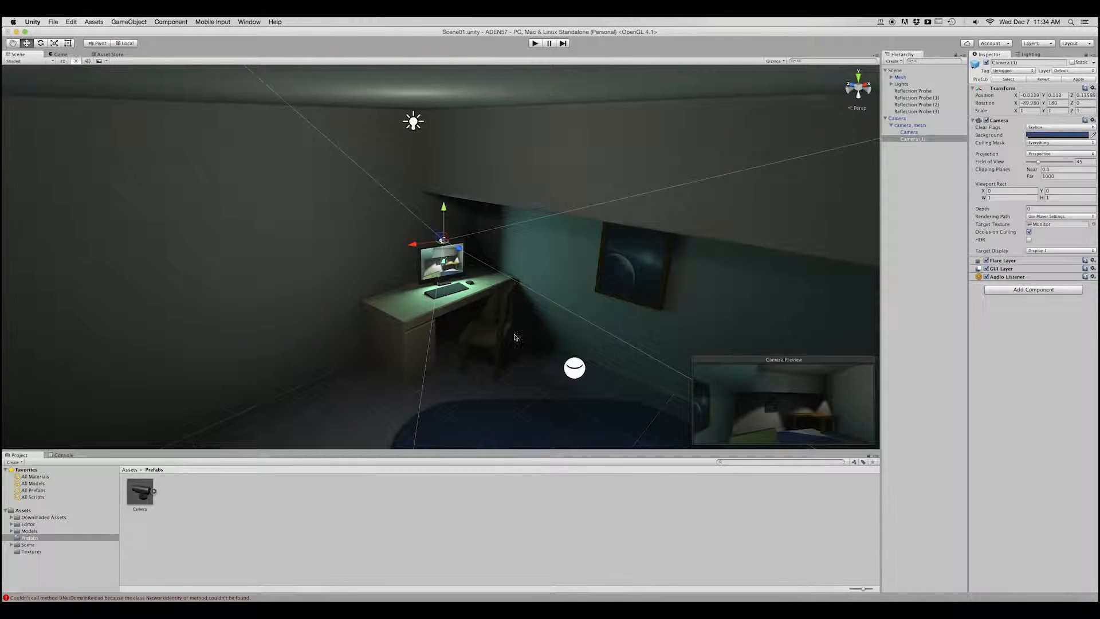
{"action": "left_click_drag", "start_coordinate": [514, 336], "coordinate": [523, 359], "text": "alt"}
{"action": "left_click", "coordinate": [1039, 209]}
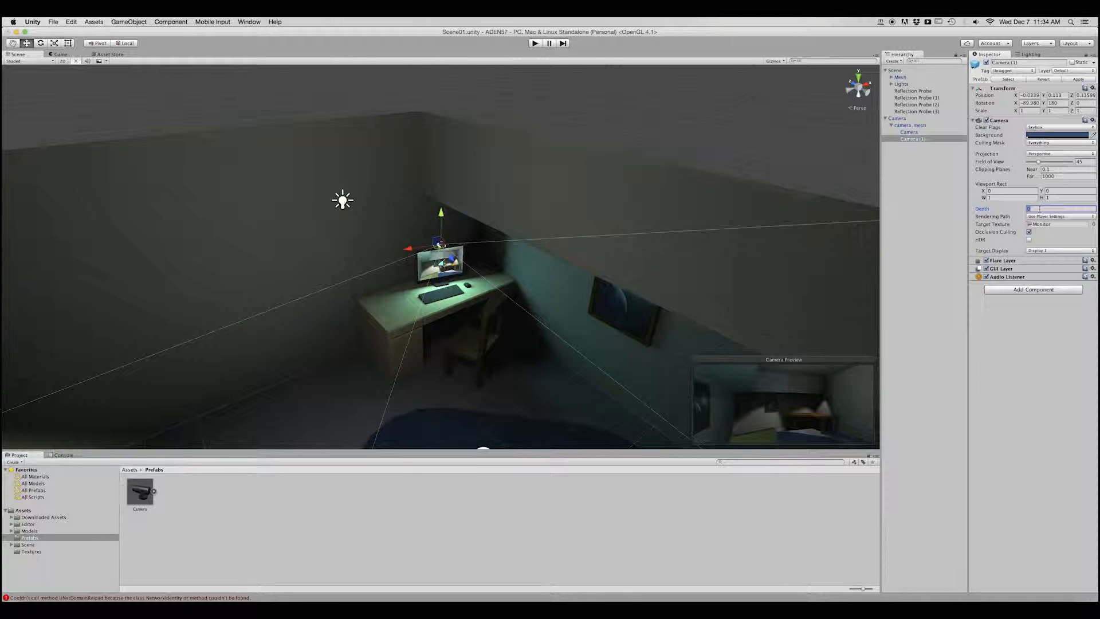
{"action": "left_click_drag", "start_coordinate": [1031, 209], "coordinate": [990, 208]}
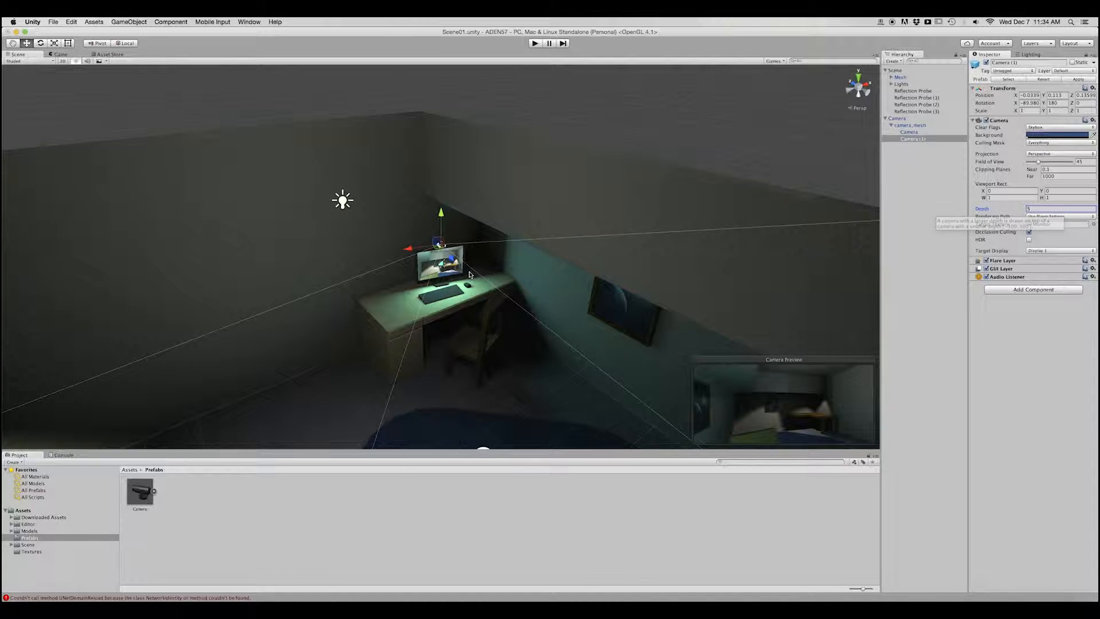
{"action": "scroll", "coordinate": [458, 284], "scroll_direction": "up", "scroll_amount": 5}
{"action": "scroll", "coordinate": [457, 284], "scroll_direction": "up", "scroll_amount": 3}
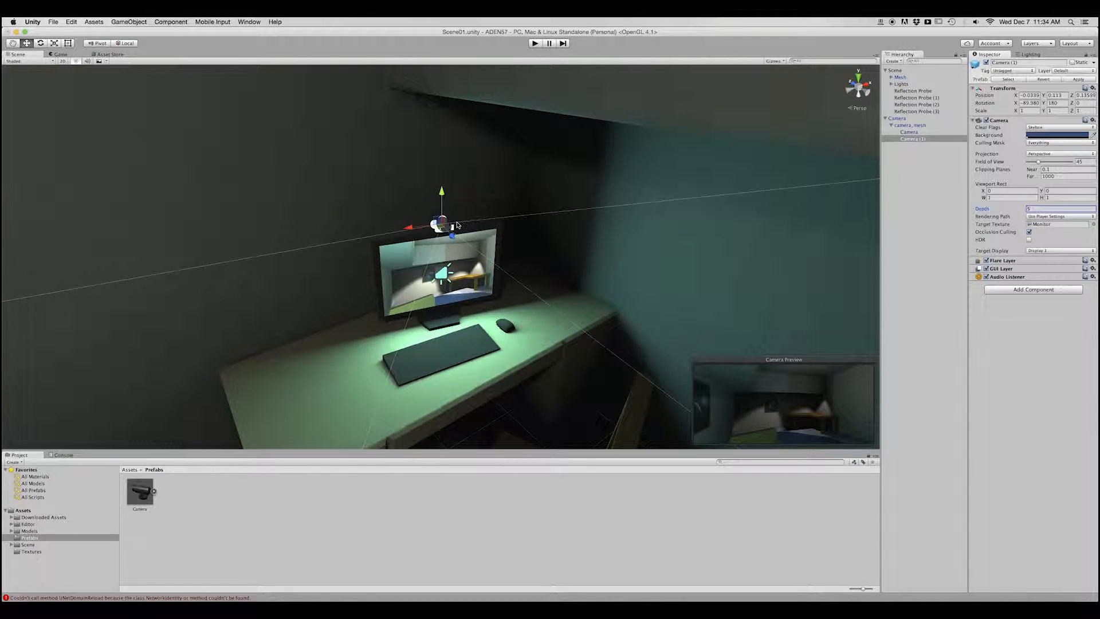
{"action": "left_click_drag", "start_coordinate": [483, 315], "coordinate": [495, 306], "text": "alt"}
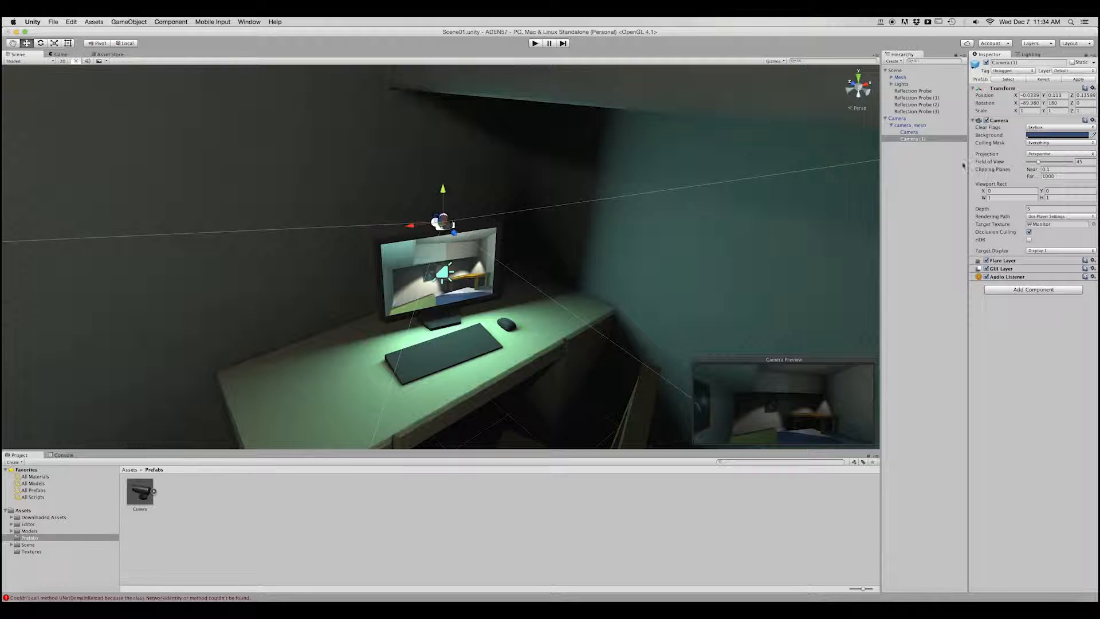
Run the scene in Play mode and swivel the camera down over the desk and toward the monitor to check the live feed.
{"action": "left_click", "coordinate": [60, 54]}
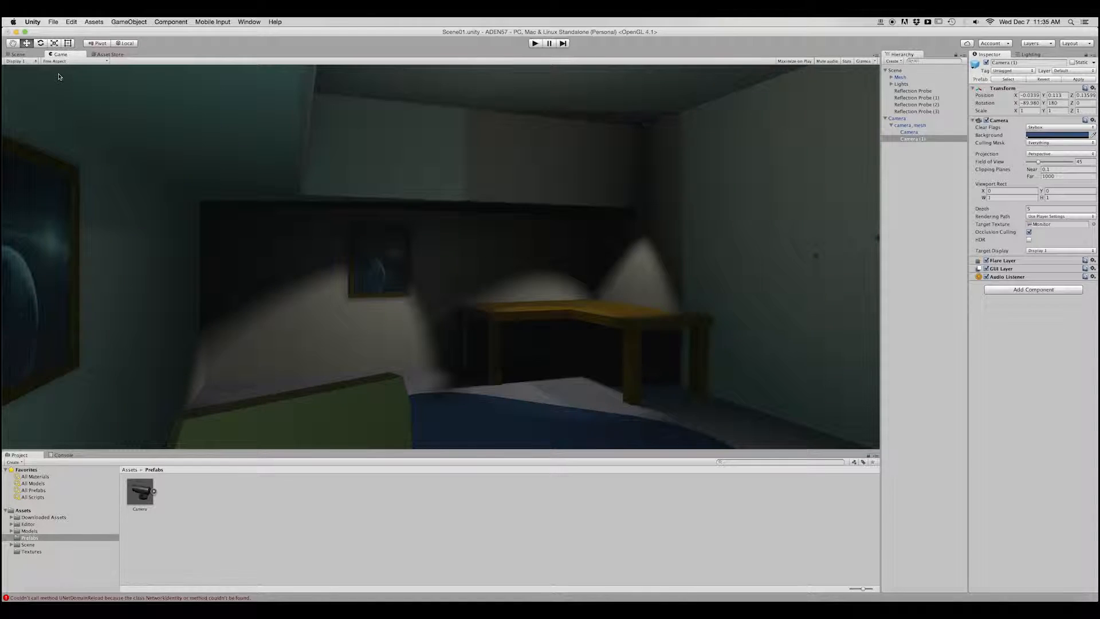
{"action": "left_click", "coordinate": [18, 54]}
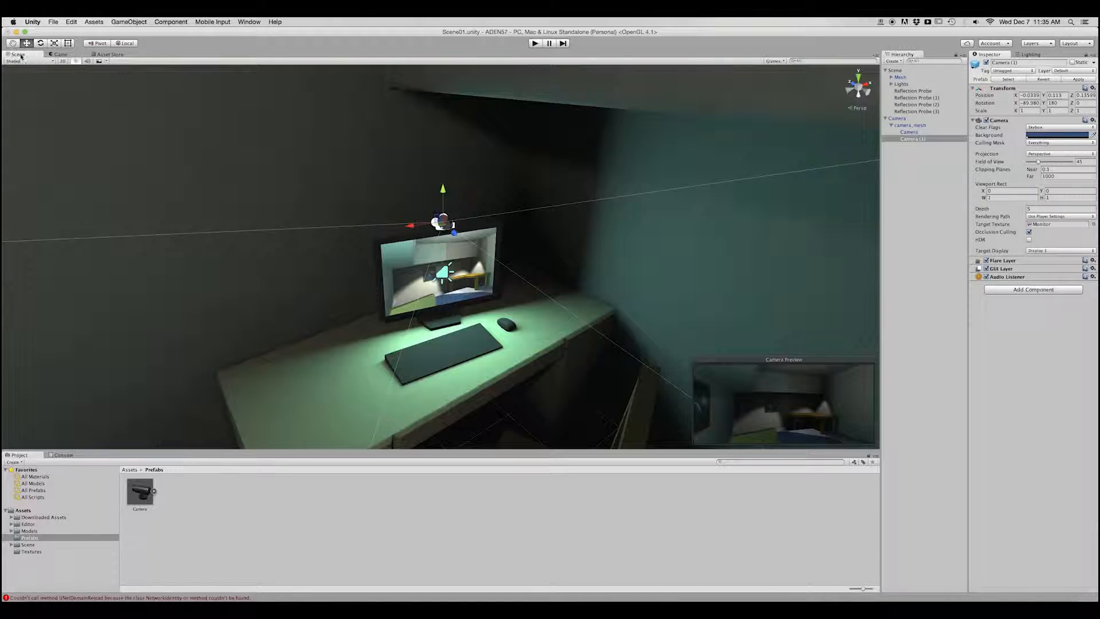
{"action": "left_click", "coordinate": [60, 54]}
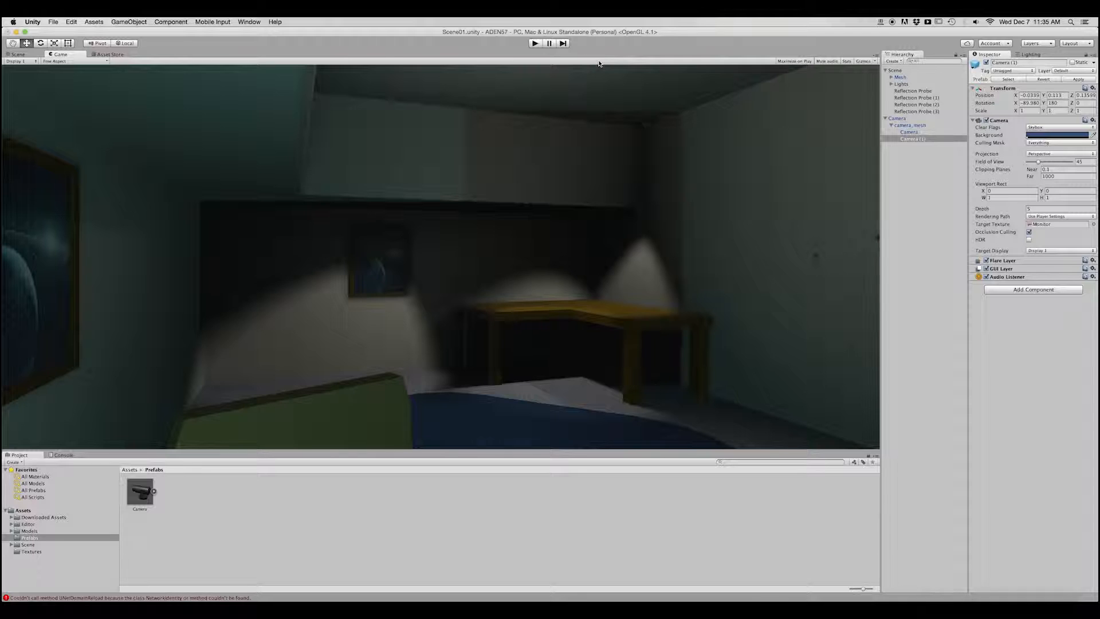
{"action": "left_click", "coordinate": [534, 44]}
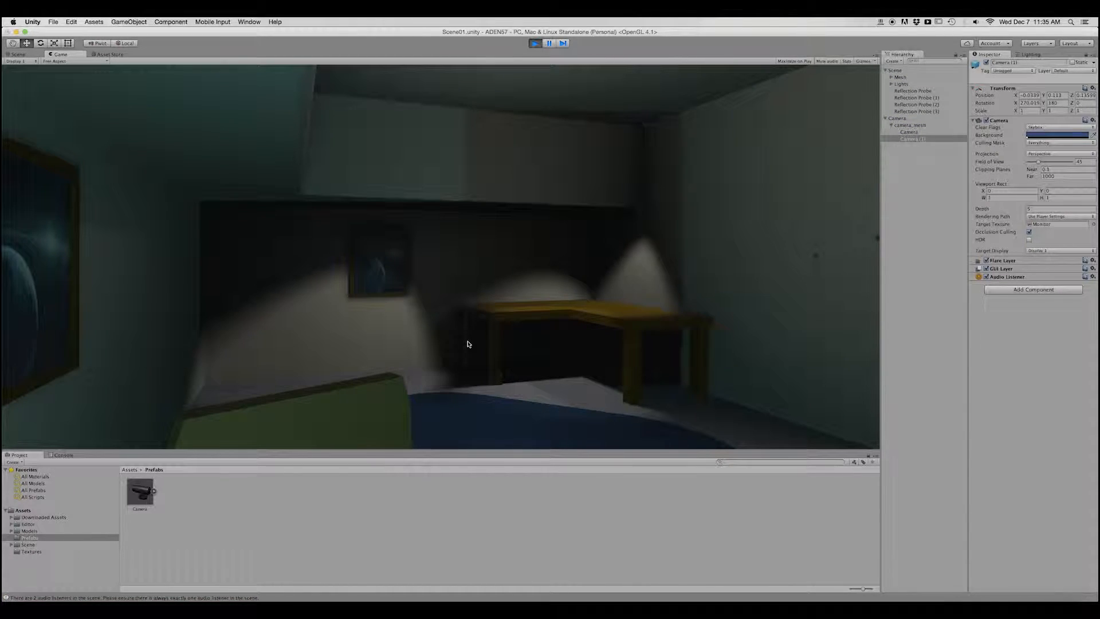
{"action": "key", "text": "Right"}
{"action": "key", "text": "Down"}
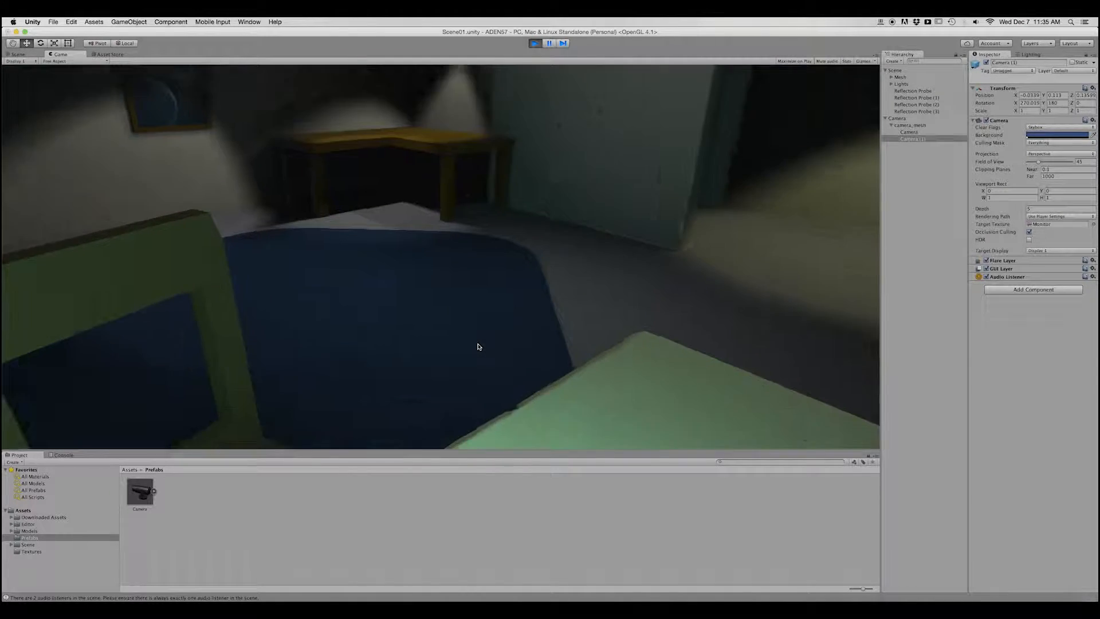
{"action": "key", "text": "Left"}
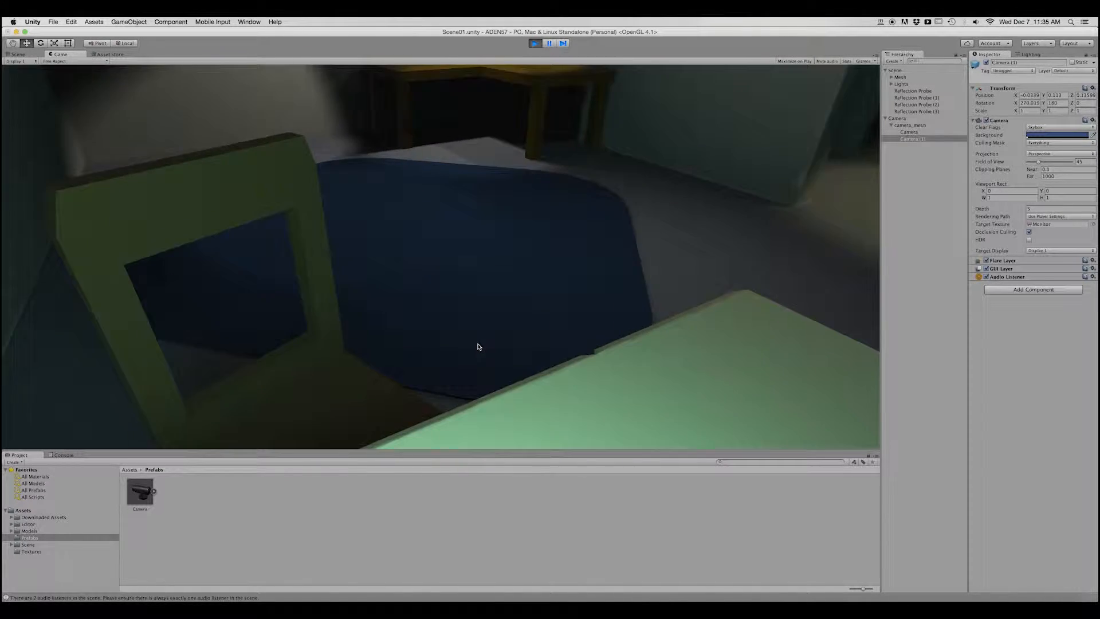
{"action": "key", "text": "Right"}
{"action": "key", "text": "Down"}
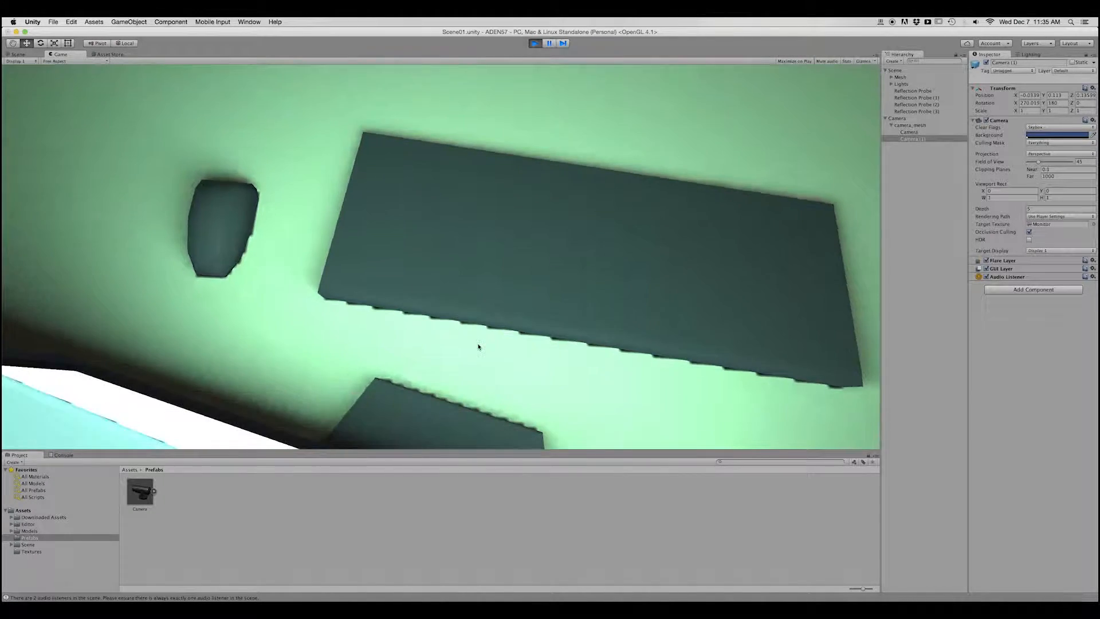
{"action": "key", "text": "Left"}
{"action": "key", "text": "Left"}
{"action": "key", "text": "Up"}
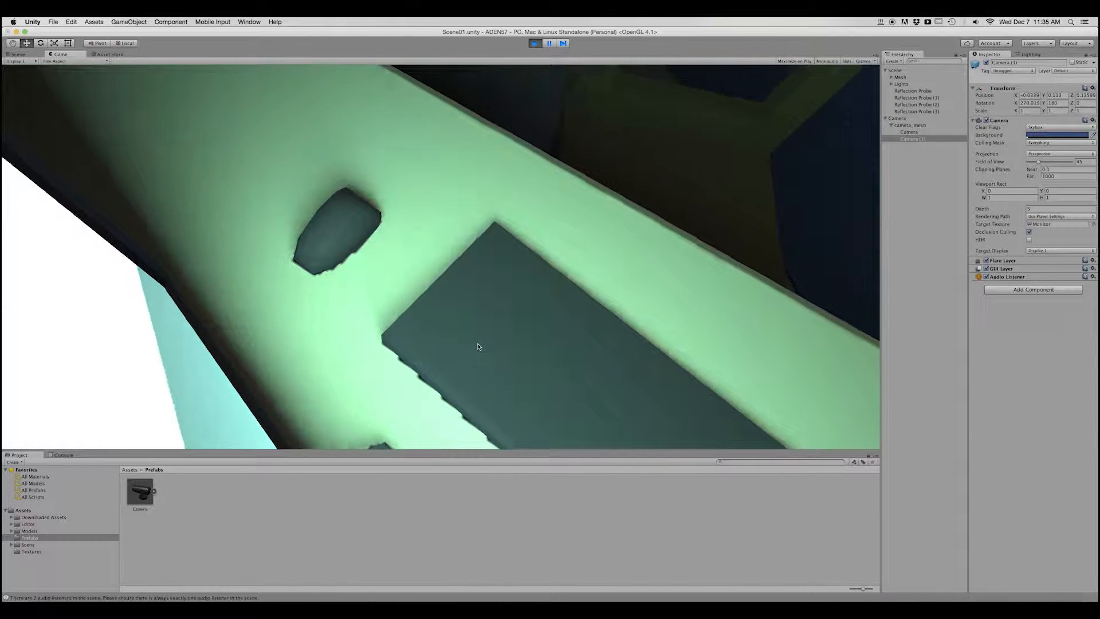
{"action": "key", "text": "Up"}
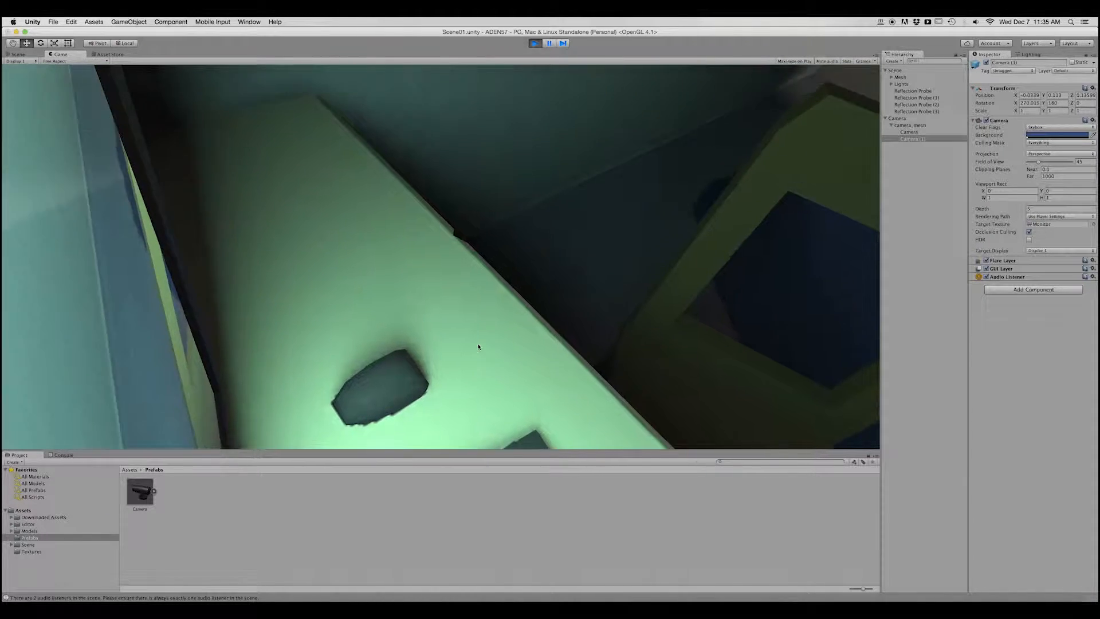
{"action": "key", "text": "Up"}
{"action": "key", "text": "Left"}
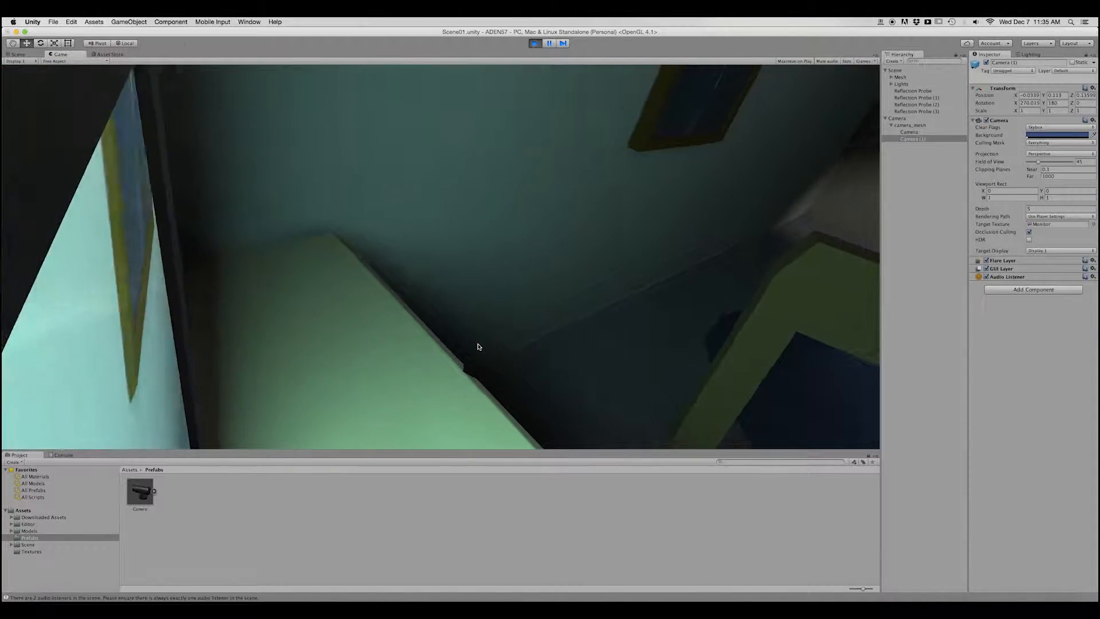
{"action": "key", "text": "Right"}
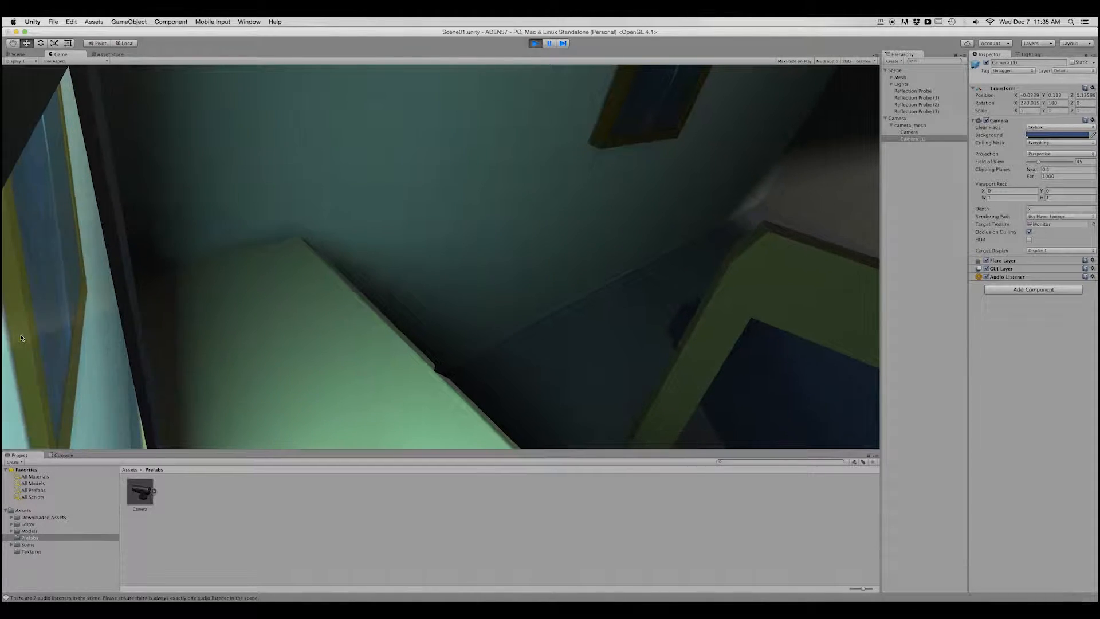
Swivel the camera away from the desk toward the far table in Play mode, stop playback, and save the scene.
{"action": "key", "text": "Right"}
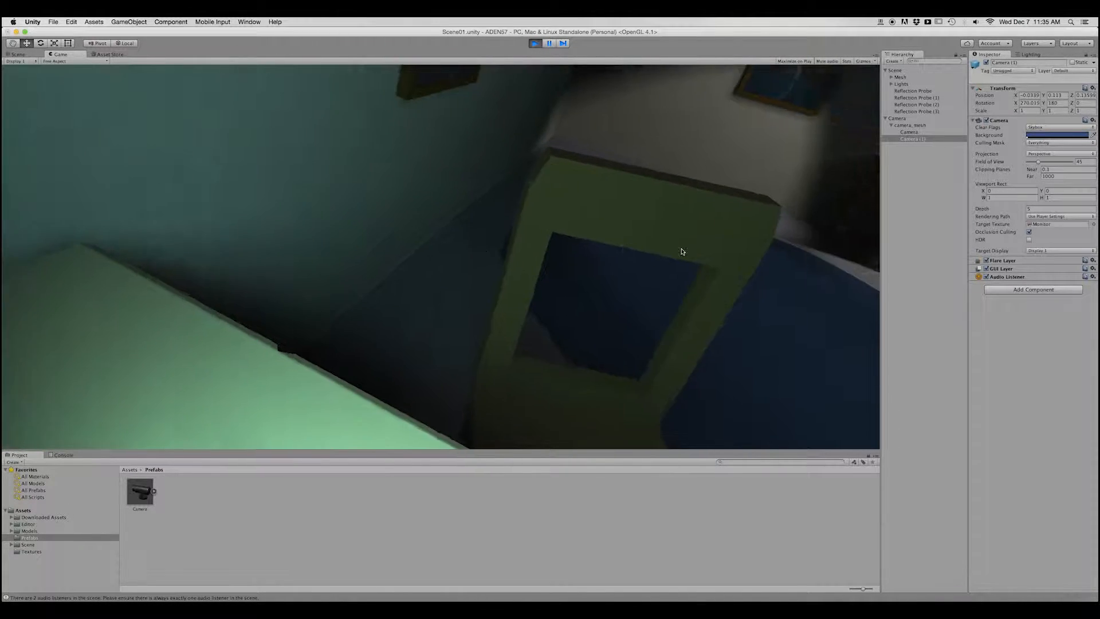
{"action": "key", "text": "Right"}
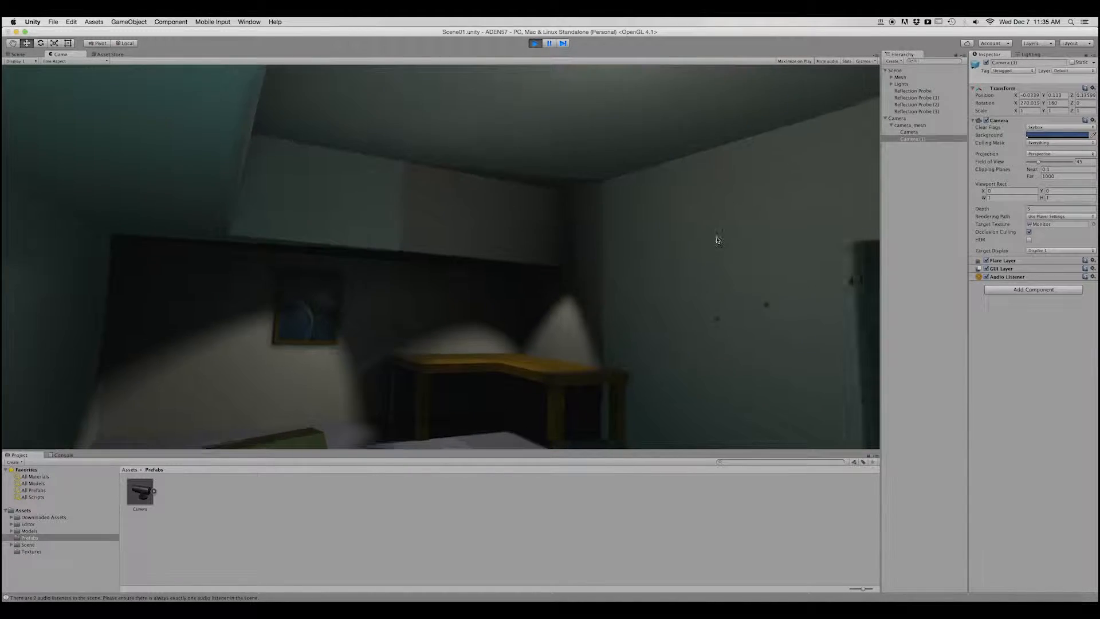
{"action": "left_click", "coordinate": [534, 44]}
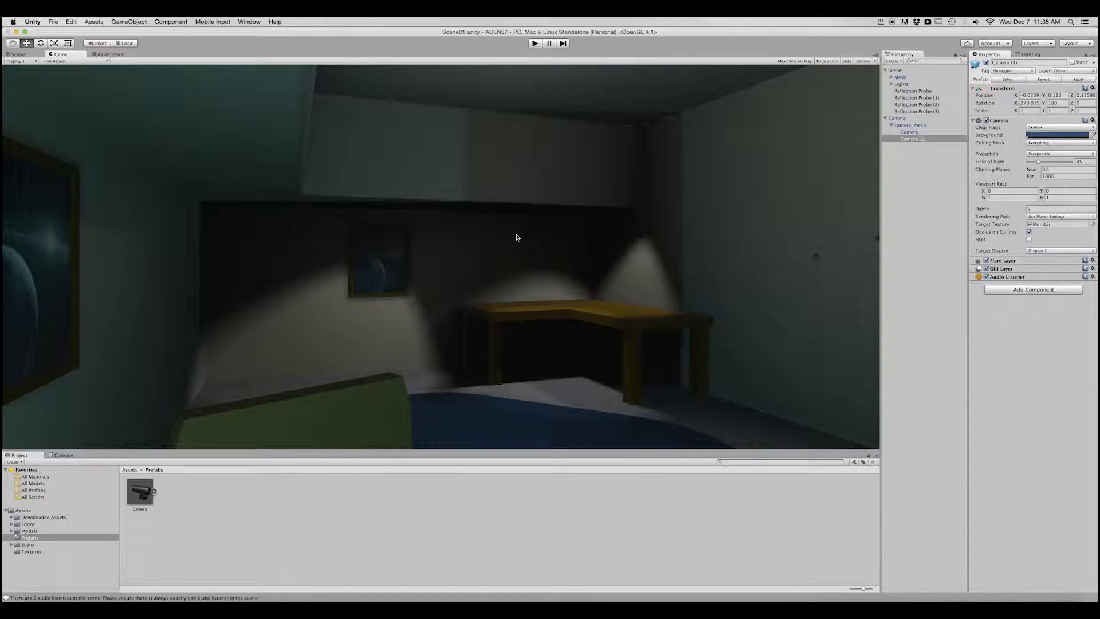
{"action": "left_click", "coordinate": [29, 55]}
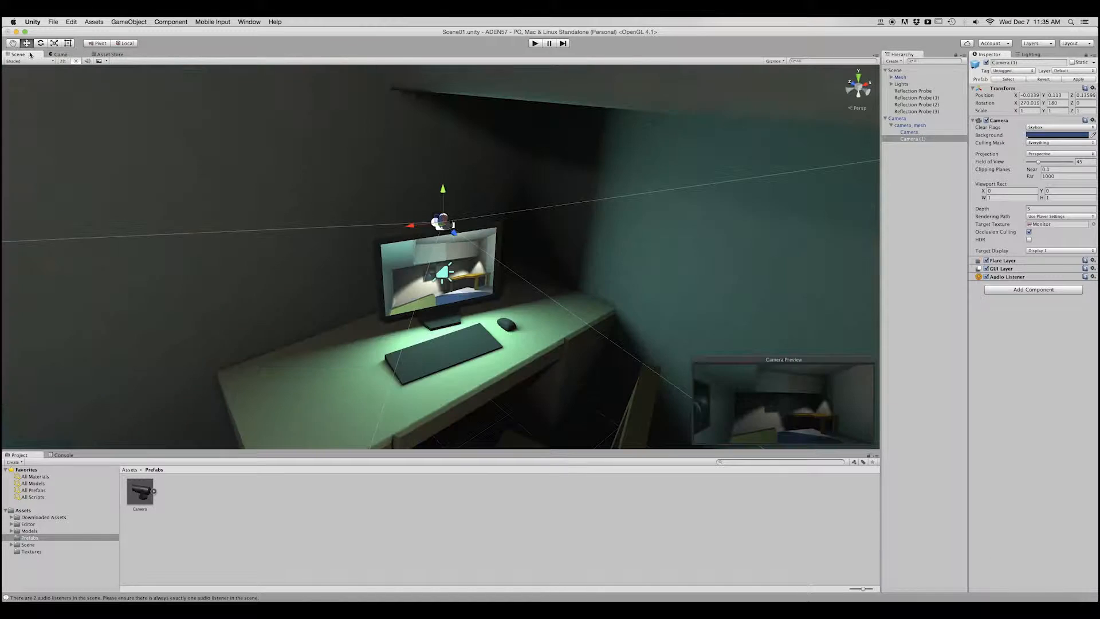
{"action": "key", "text": "super+s"}
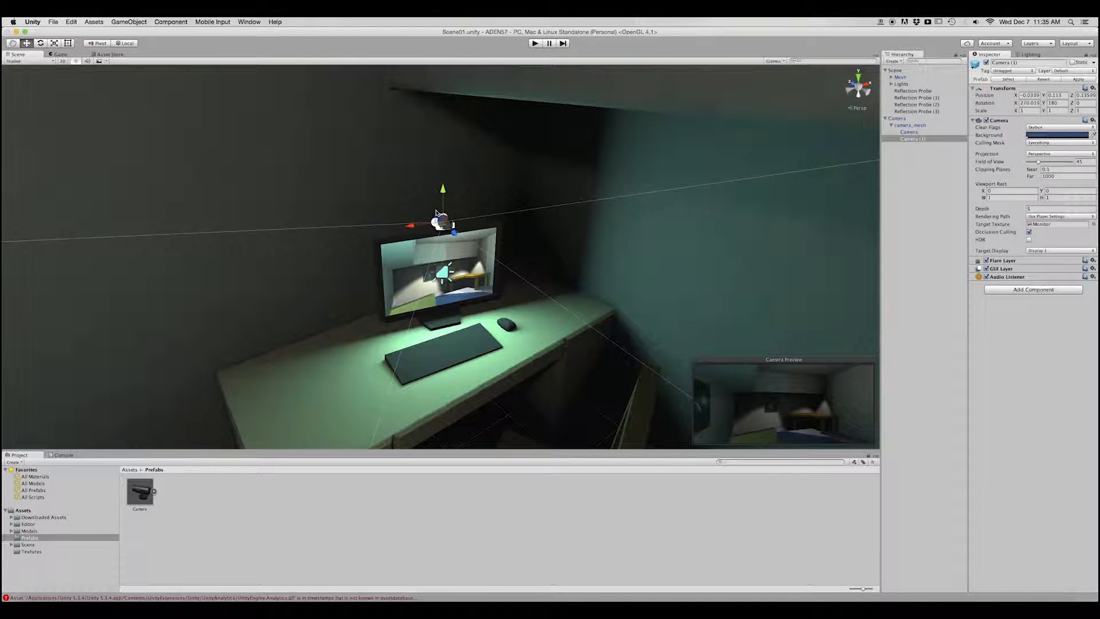
Examine the room from the desk, the doorway and the far table to see its corners and layout.
{"action": "scroll", "coordinate": [435, 213], "scroll_direction": "down", "scroll_amount": 10}
{"action": "left_click_drag", "start_coordinate": [499, 437], "coordinate": [410, 243], "text": "alt"}
{"action": "left_click_drag", "start_coordinate": [361, 282], "coordinate": [4, 223], "text": "alt"}
{"action": "scroll", "coordinate": [563, 293], "scroll_direction": "up", "scroll_amount": 5}
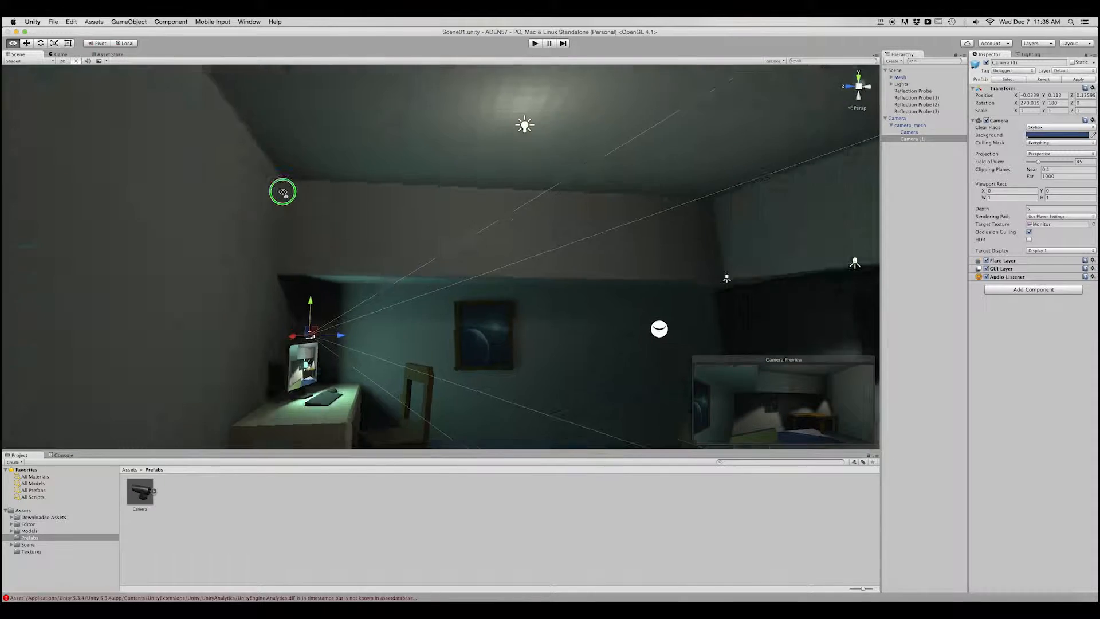
{"action": "left_click_drag", "start_coordinate": [283, 191], "coordinate": [532, 169], "text": "alt"}
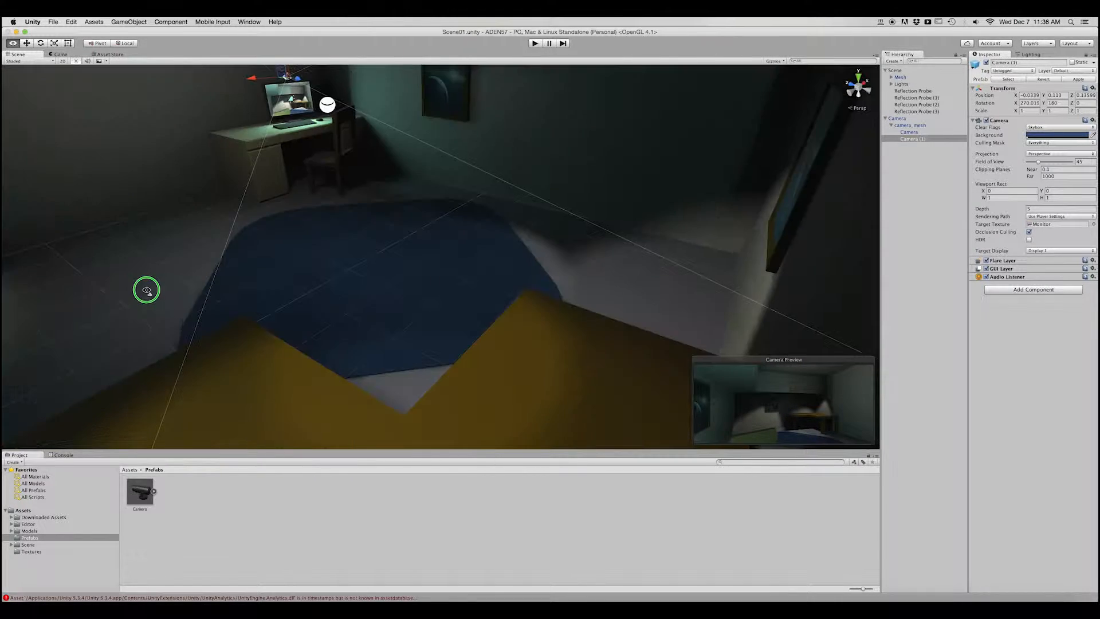
{"action": "left_click_drag", "start_coordinate": [147, 290], "coordinate": [211, 404], "text": "alt"}
{"action": "left_click_drag", "start_coordinate": [141, 335], "coordinate": [145, 377], "text": "alt"}
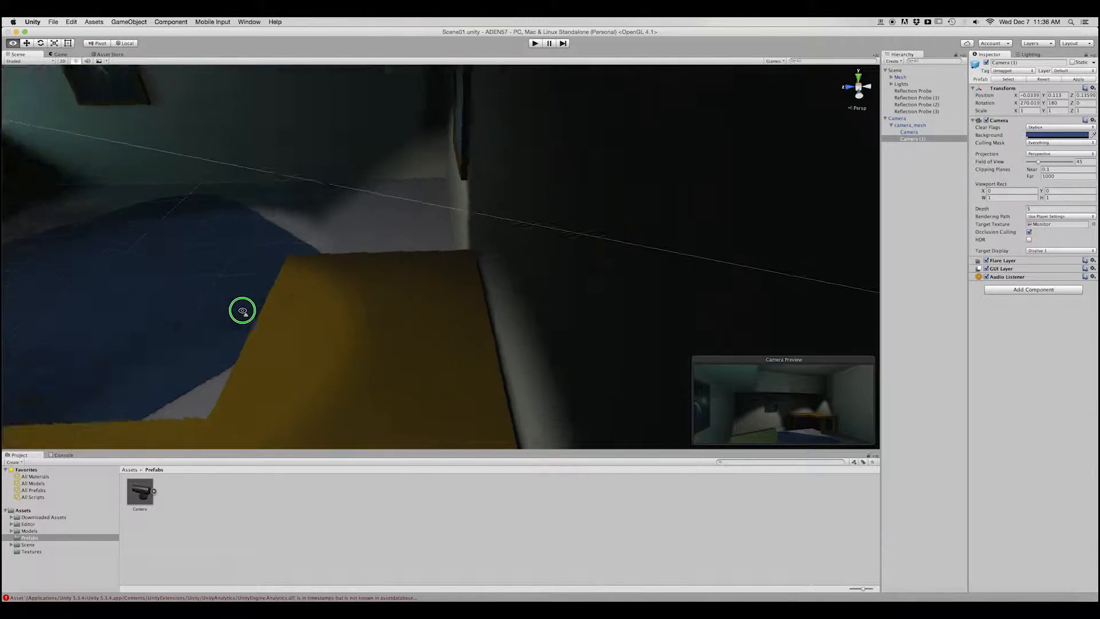
{"action": "left_click_drag", "start_coordinate": [162, 313], "coordinate": [14, 263], "text": "alt"}
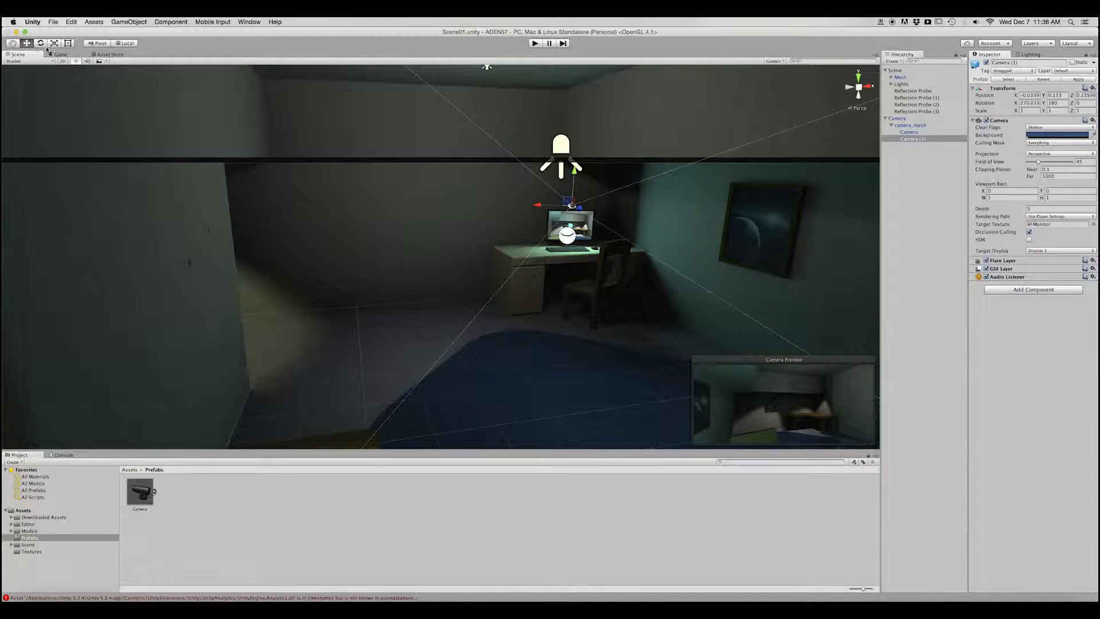
Run the scene briefly in Play mode and examine the corridor and the adjoining rooms.
{"action": "left_click", "coordinate": [534, 43]}
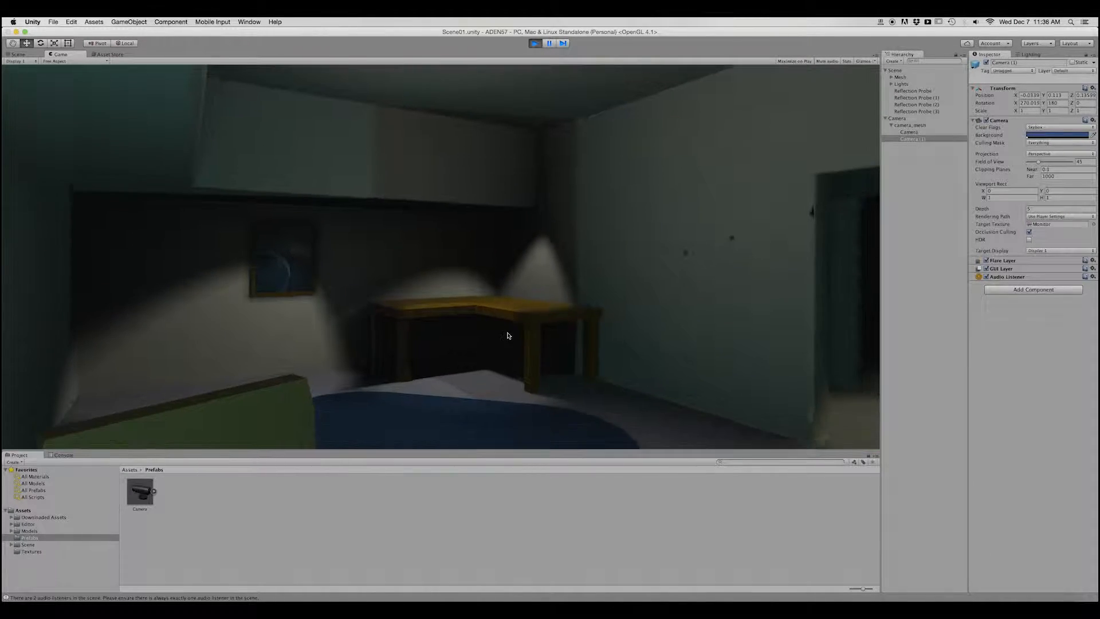
{"action": "left_click", "coordinate": [535, 43]}
{"action": "right_click_drag", "start_coordinate": [440, 292], "coordinate": [211, 218]}
{"action": "right_click_drag", "start_coordinate": [201, 130], "coordinate": [898, 284]}
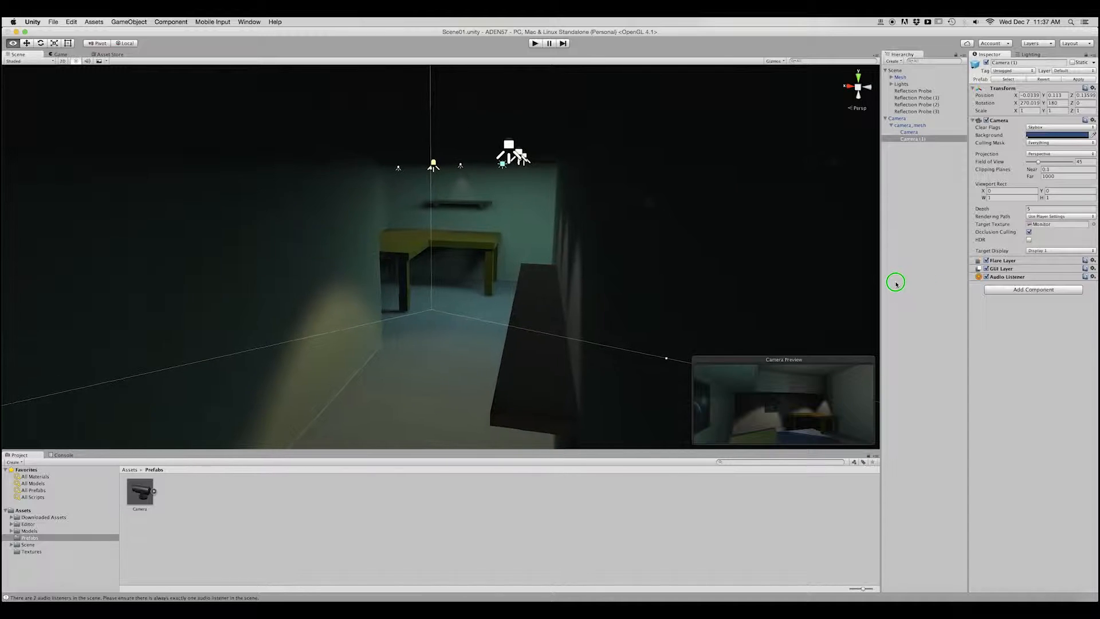
{"action": "right_click_drag", "start_coordinate": [291, 343], "coordinate": [362, 276]}
{"action": "right_click_drag", "start_coordinate": [518, 283], "coordinate": [165, 209]}
{"action": "right_click_drag", "start_coordinate": [149, 280], "coordinate": [7, 306]}
{"action": "right_click_drag", "start_coordinate": [70, 292], "coordinate": [4, 223]}
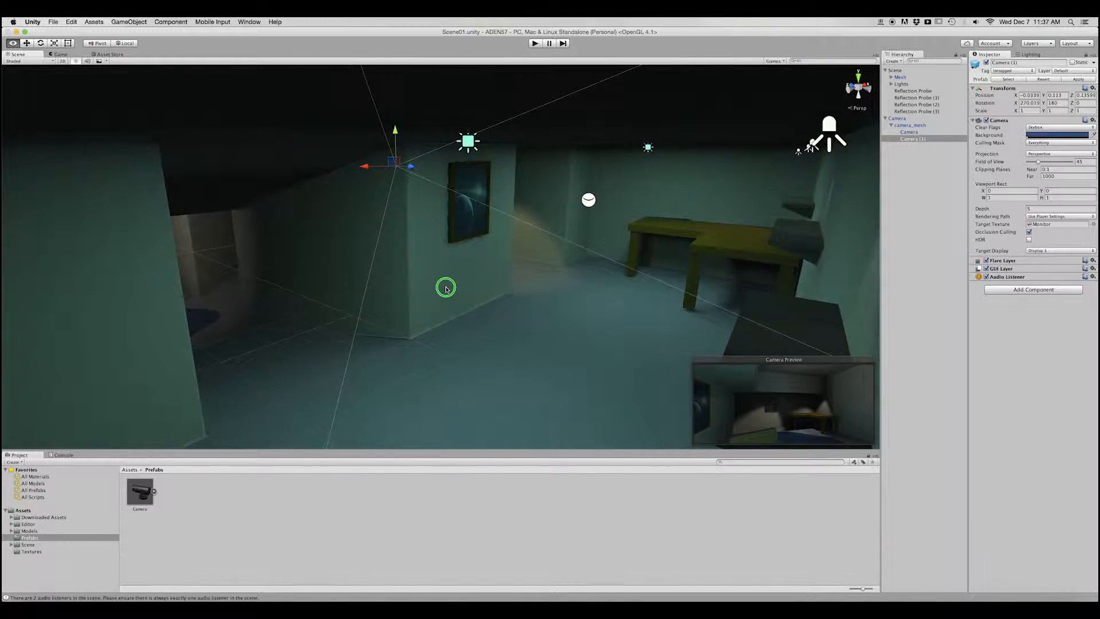
{"action": "right_click_drag", "start_coordinate": [447, 289], "coordinate": [509, 287]}
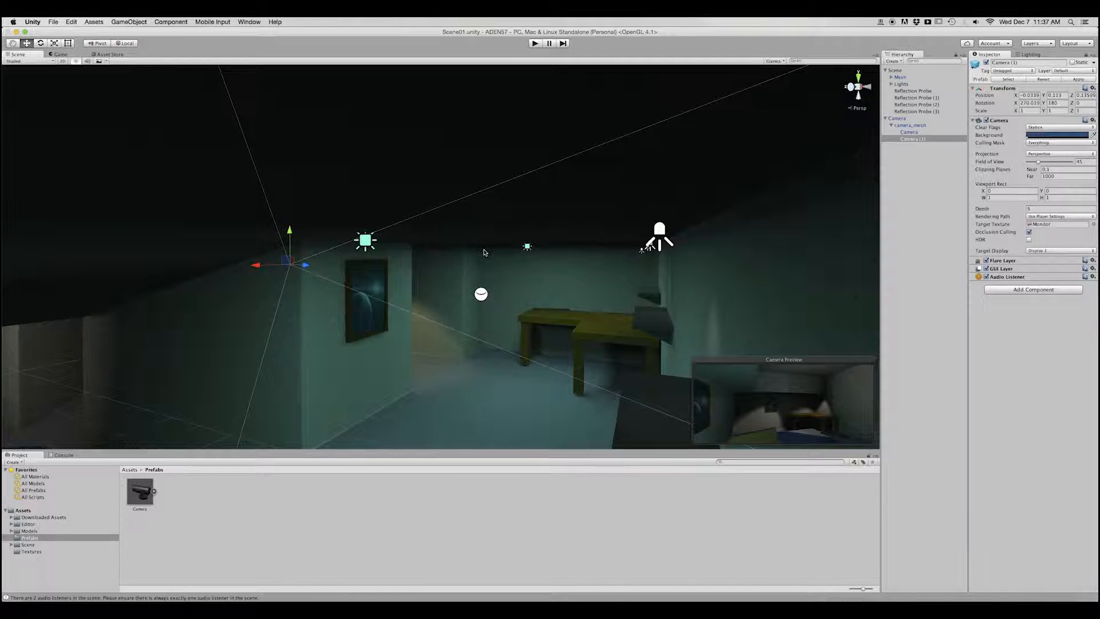
Pick the wall mesh to reveal the Mesh group's objects and examine the rooms back toward the desk.
{"action": "left_click", "coordinate": [484, 252]}
{"action": "left_click", "coordinate": [484, 252]}
{"action": "left_click", "coordinate": [484, 252]}
{"action": "right_click_drag", "start_coordinate": [466, 286], "coordinate": [426, 294]}
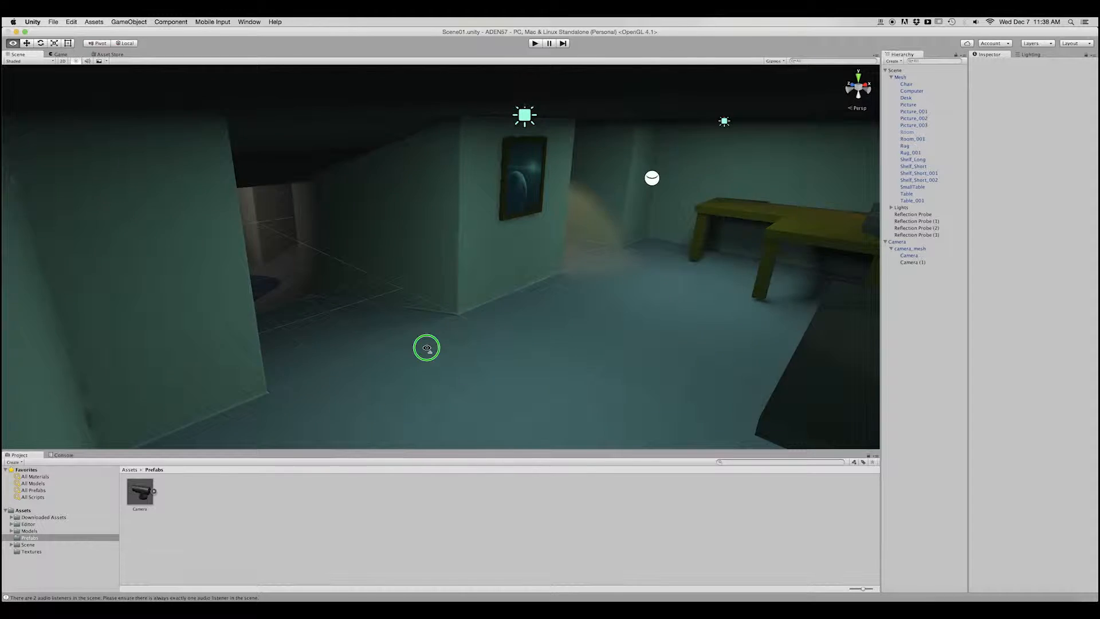
{"action": "right_click_drag", "start_coordinate": [426, 348], "coordinate": [711, 279]}
{"action": "right_click_drag", "start_coordinate": [858, 315], "coordinate": [1094, 254]}
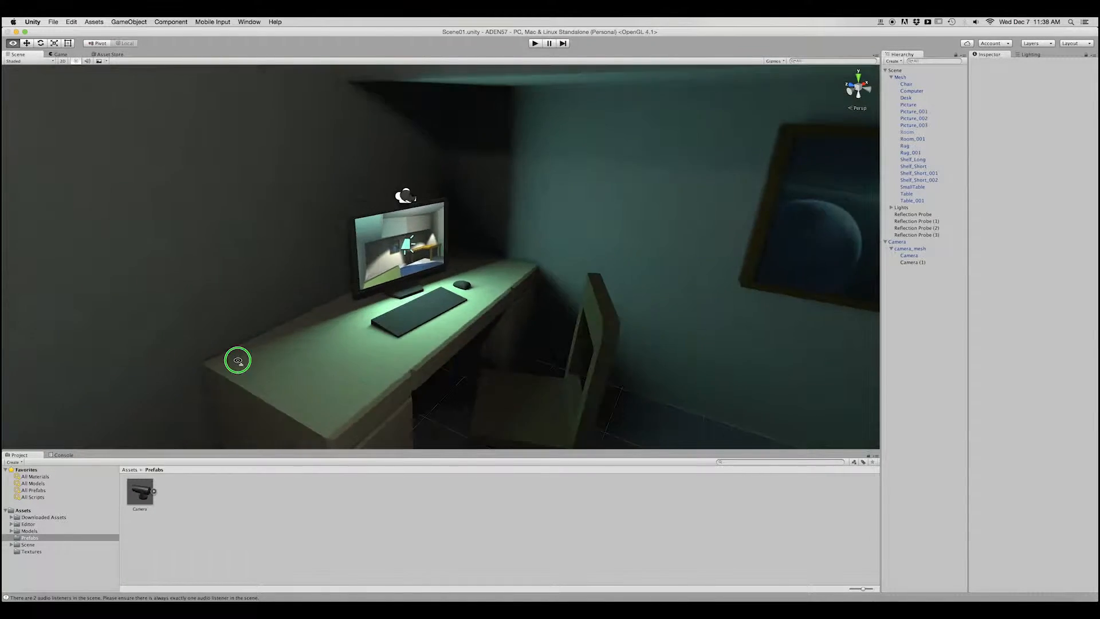
{"action": "right_click_drag", "start_coordinate": [238, 360], "coordinate": [449, 216]}
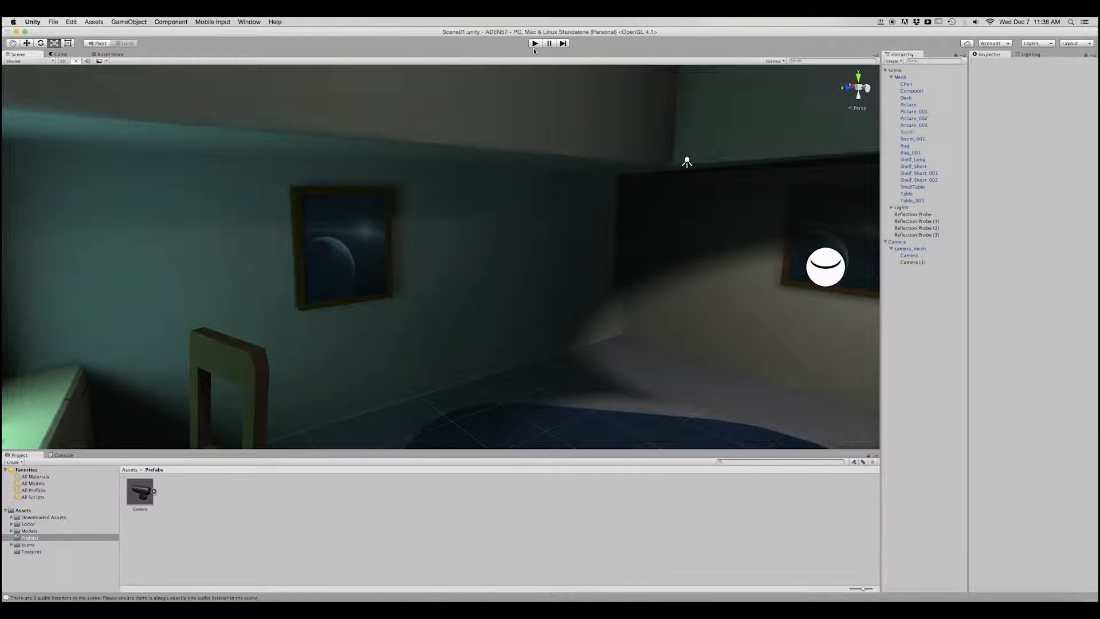
Place a new instance of the Camera prefab in the scene and move it against the wall.
{"action": "scroll", "coordinate": [382, 281], "scroll_direction": "down", "scroll_amount": 10}
{"action": "left_click_drag", "start_coordinate": [494, 236], "coordinate": [660, 318], "text": "alt"}
{"action": "left_click_drag", "start_coordinate": [140, 492], "coordinate": [593, 213]}
{"action": "scroll", "coordinate": [593, 213], "scroll_direction": "up", "scroll_amount": 10}
{"action": "key", "text": "w"}
{"action": "key", "text": "f"}
{"action": "left_click_drag", "start_coordinate": [573, 252], "coordinate": [727, 312], "text": "alt"}
{"action": "scroll", "coordinate": [582, 309], "scroll_direction": "up", "scroll_amount": 10}
{"action": "left_click", "coordinate": [344, 262]}
{"action": "left_click_drag", "start_coordinate": [344, 263], "coordinate": [344, 303], "text": "alt"}
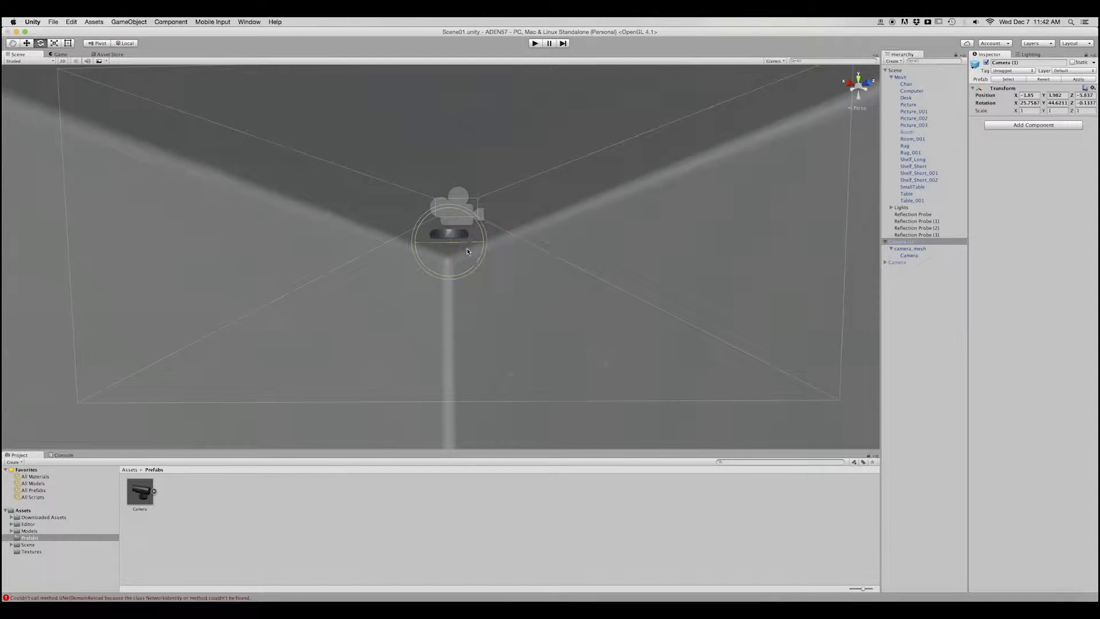
Test the new camera in Play mode and place Camera (1) in the ceiling corner at about -1.85, 3.98, -5.84.
{"action": "left_click_drag", "start_coordinate": [468, 252], "coordinate": [724, 238], "text": "alt"}
{"action": "key", "text": "x"}
{"action": "key", "text": "super+p"}
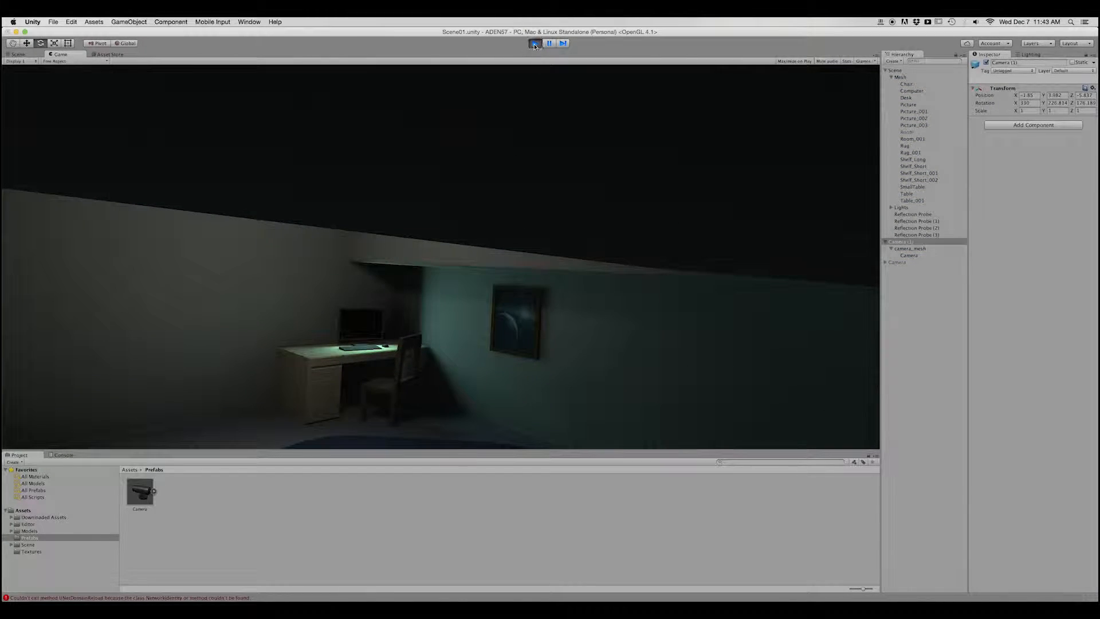
{"action": "left_click", "coordinate": [535, 46]}
{"action": "left_click", "coordinate": [910, 256]}
{"action": "left_click_drag", "start_coordinate": [470, 264], "coordinate": [447, 235], "text": "alt"}
{"action": "left_click", "coordinate": [447, 232]}
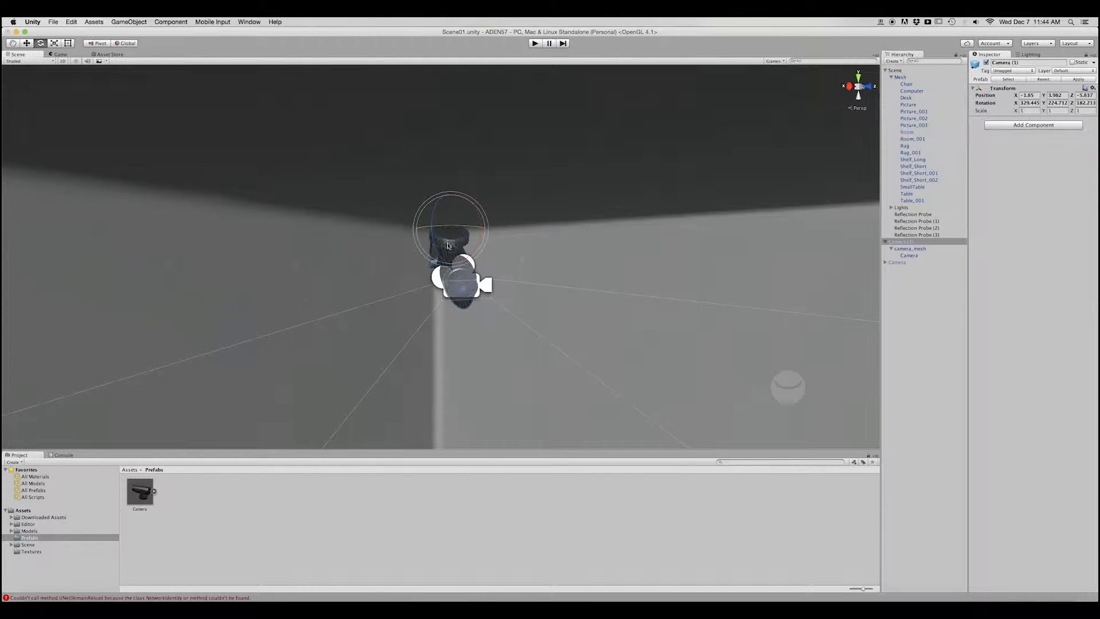
{"action": "left_click", "coordinate": [446, 233]}
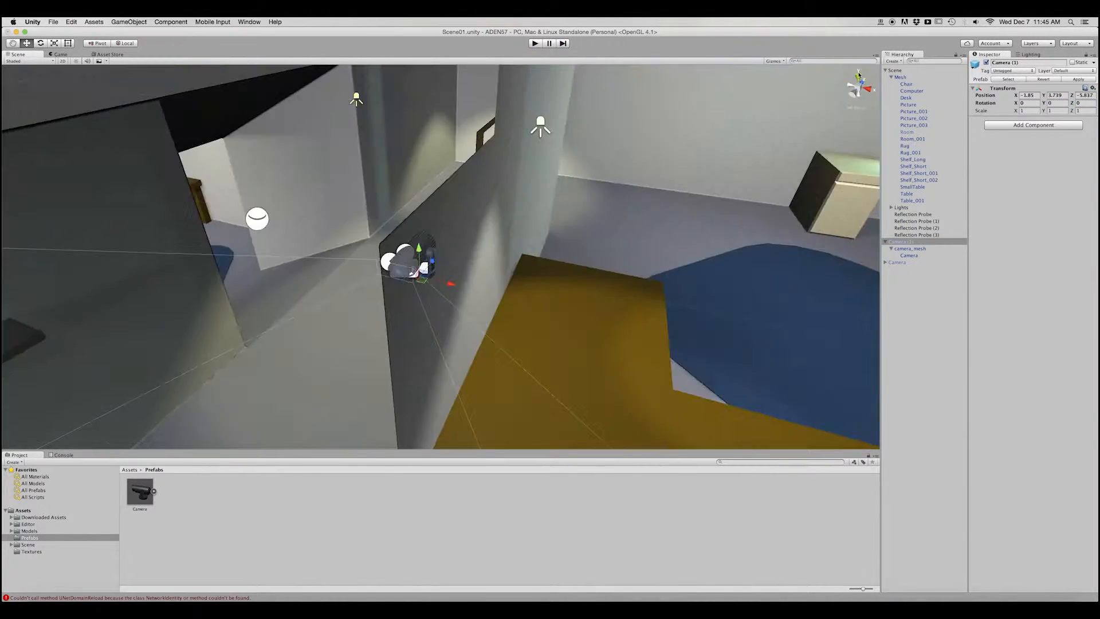
Zero Camera (1)'s rotation, aim it at about -32.7, -143.6, 0, and move it to about -1.897, 3.722, -5.86.
{"action": "left_click", "coordinate": [858, 73]}
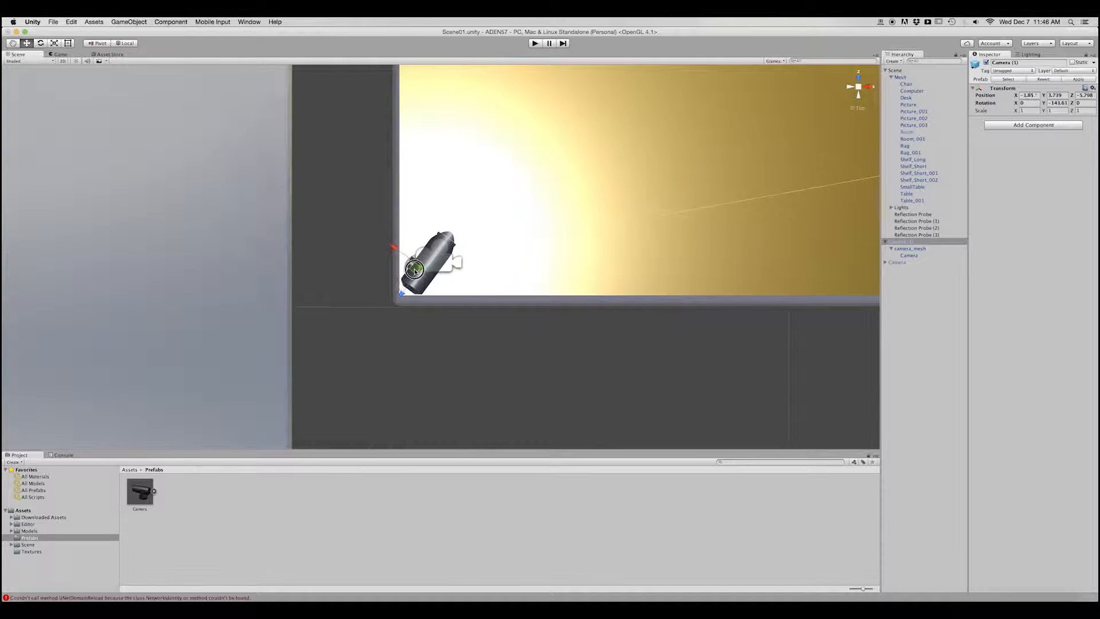
{"action": "left_click_drag", "start_coordinate": [414, 270], "coordinate": [700, 162], "text": "alt"}
{"action": "key", "text": "e"}
{"action": "left_click_drag", "start_coordinate": [456, 277], "coordinate": [457, 319]}
{"action": "left_click_drag", "start_coordinate": [457, 319], "coordinate": [584, 367], "text": "alt"}
{"action": "middle_click_drag", "start_coordinate": [487, 269], "coordinate": [487, 229]}
{"action": "key", "text": "w"}
{"action": "left_click_drag", "start_coordinate": [393, 228], "coordinate": [384, 223]}
{"action": "left_click_drag", "start_coordinate": [434, 208], "coordinate": [446, 232]}
{"action": "key", "text": "e"}
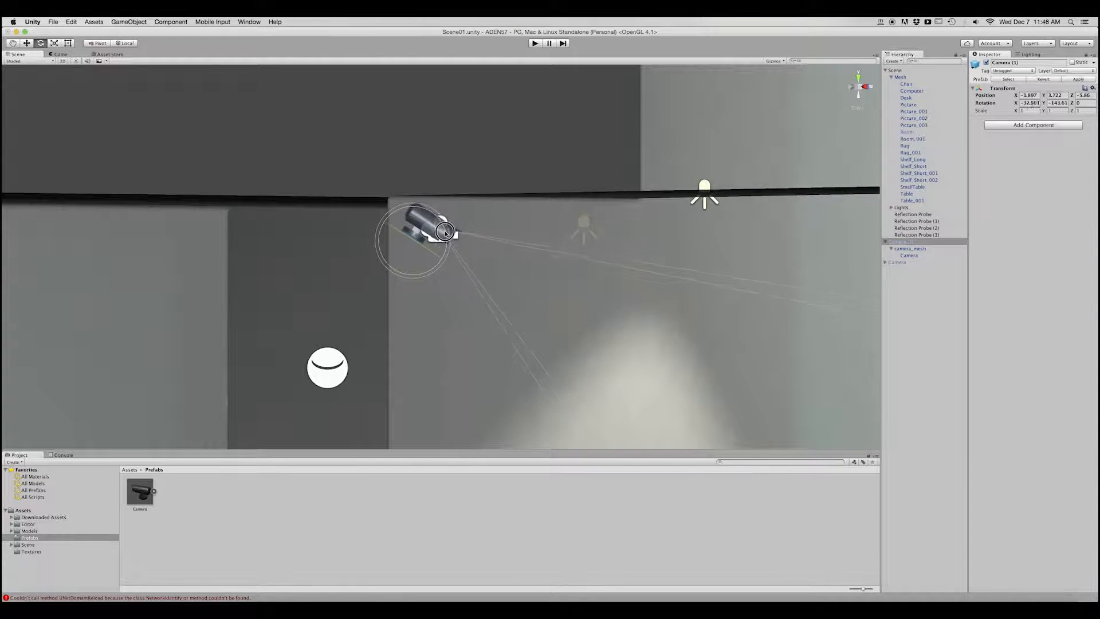
Fit Camera (1) tighter into the corner at about -1.896, 3.733, -5.897 with a rotation of about -41.9, -136.2, 0.
{"action": "key", "text": "w"}
{"action": "left_click_drag", "start_coordinate": [460, 276], "coordinate": [427, 344], "text": "alt"}
{"action": "left_click", "coordinate": [858, 78]}
{"action": "key", "text": "e"}
{"action": "left_click_drag", "start_coordinate": [450, 252], "coordinate": [459, 281]}
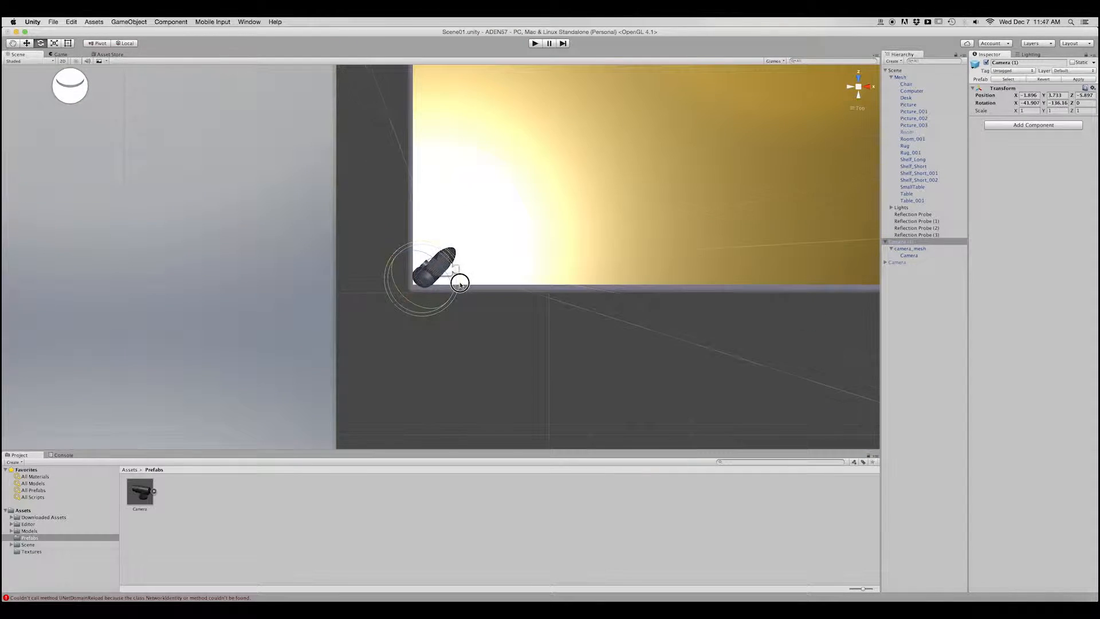
Examine the corner-mounted camera from other angles and check its view in Play mode.
{"action": "left_click", "coordinate": [492, 321]}
{"action": "left_click_drag", "start_coordinate": [492, 321], "coordinate": [849, 74], "text": "alt"}
{"action": "left_click", "coordinate": [858, 87]}
{"action": "left_click_drag", "start_coordinate": [573, 252], "coordinate": [487, 212], "text": "alt"}
{"action": "left_click", "coordinate": [535, 44]}
{"action": "left_click", "coordinate": [535, 44]}
Try an X rotation of 0 on Camera (1)'s child Camera and check the view in Play mode.
{"action": "left_click", "coordinate": [910, 255]}
{"action": "left_click", "coordinate": [1030, 103]}
{"action": "type", "text": "0"}
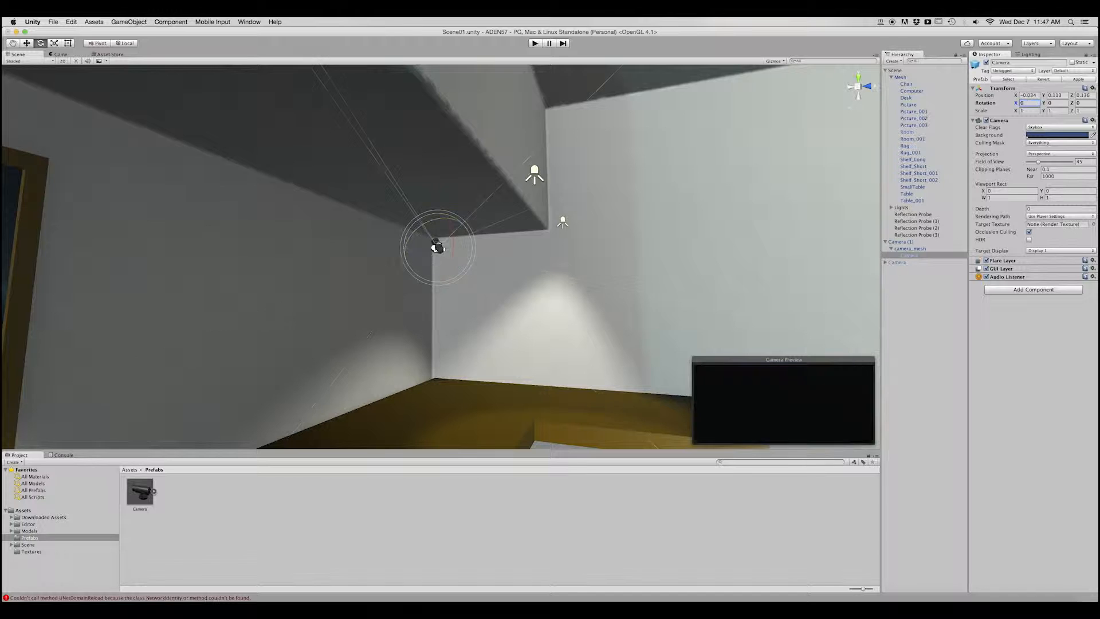
{"action": "left_click", "coordinate": [536, 44]}
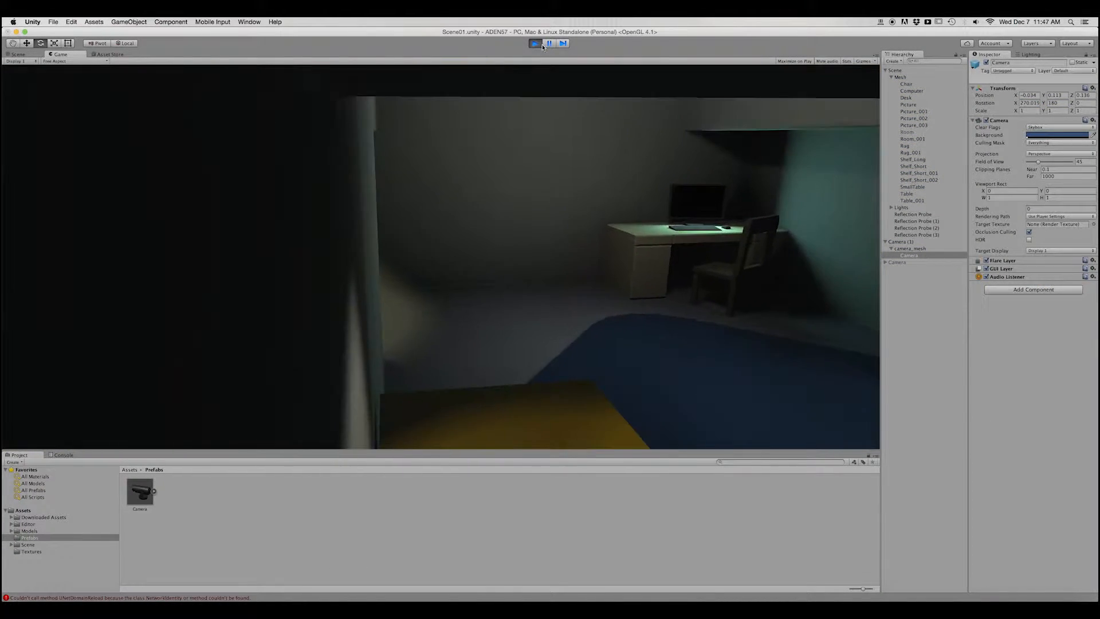
{"action": "left_click", "coordinate": [537, 44]}
Shift Camera (1) to about -1.924, 3.733, -5.871 in the corner and test its view in Play mode.
{"action": "key", "text": "w"}
{"action": "left_click", "coordinate": [901, 242]}
{"action": "left_click_drag", "start_coordinate": [525, 251], "coordinate": [535, 254]}
{"action": "left_click", "coordinate": [535, 43]}
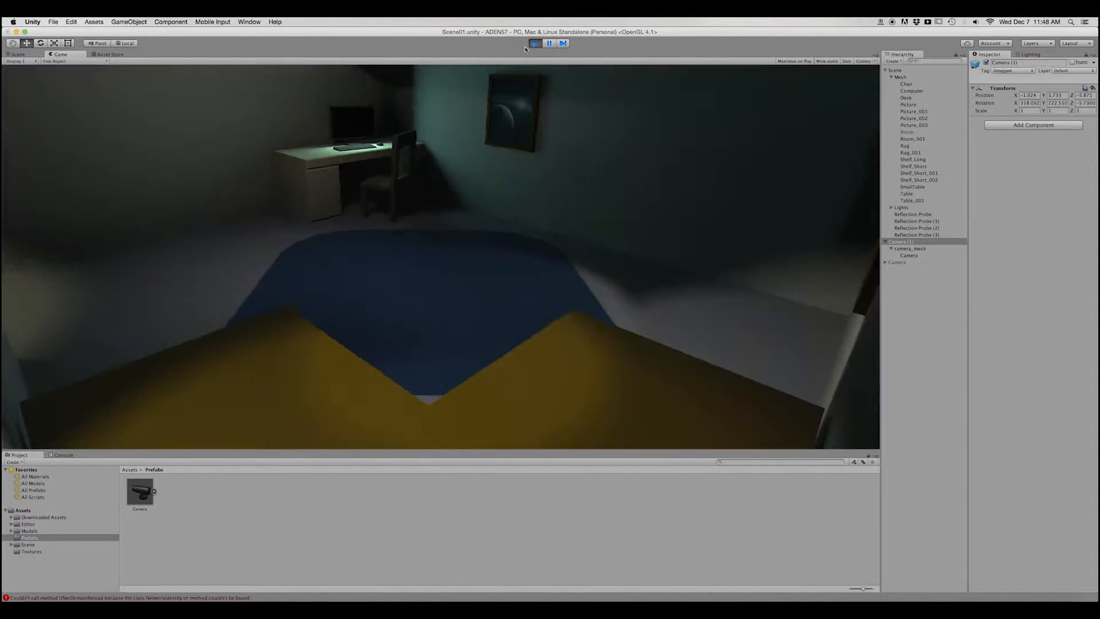
{"action": "left_click", "coordinate": [534, 44]}
Set the Field of View of Camera (1)'s child Camera to 75 and test it in Play mode.
{"action": "left_click", "coordinate": [909, 256]}
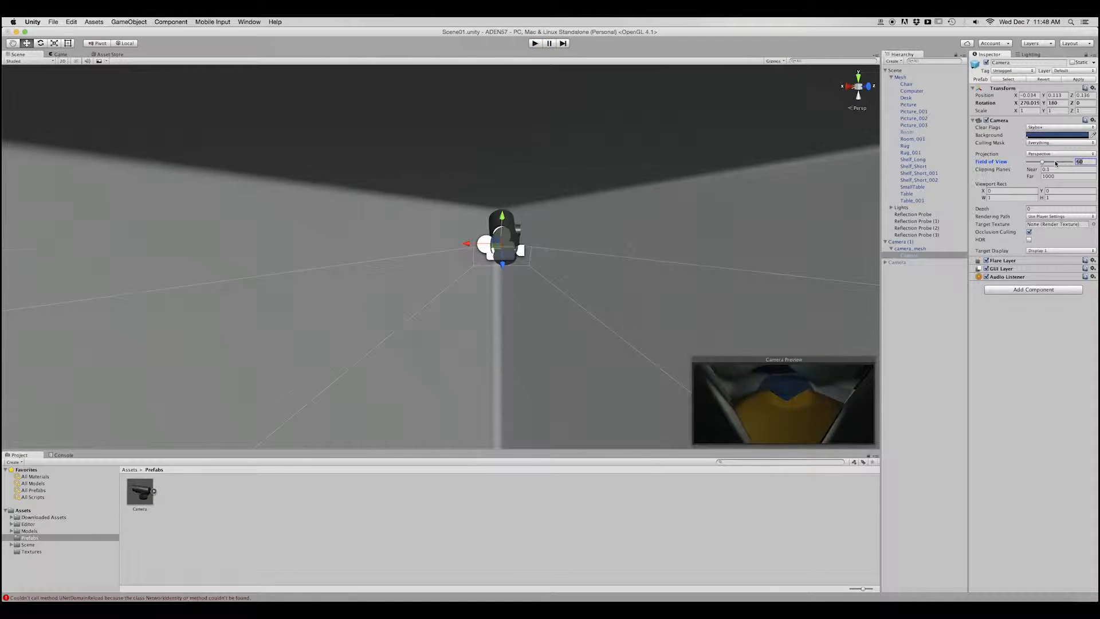
{"action": "type", "text": "75"}
{"action": "key", "text": "Return"}
{"action": "left_click", "coordinate": [535, 43]}
{"action": "left_click", "coordinate": [535, 44]}
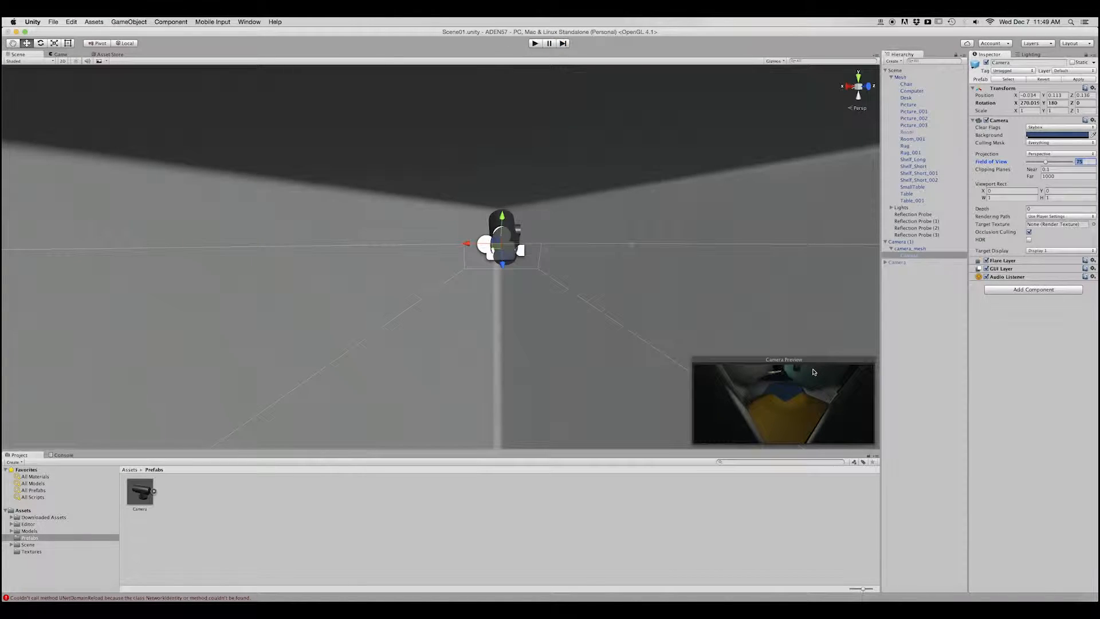
Move the child Camera to -0.017, 0.12, 0.124 with a Field of View of 55 and test the view in Play mode.
{"action": "left_click", "coordinate": [534, 43]}
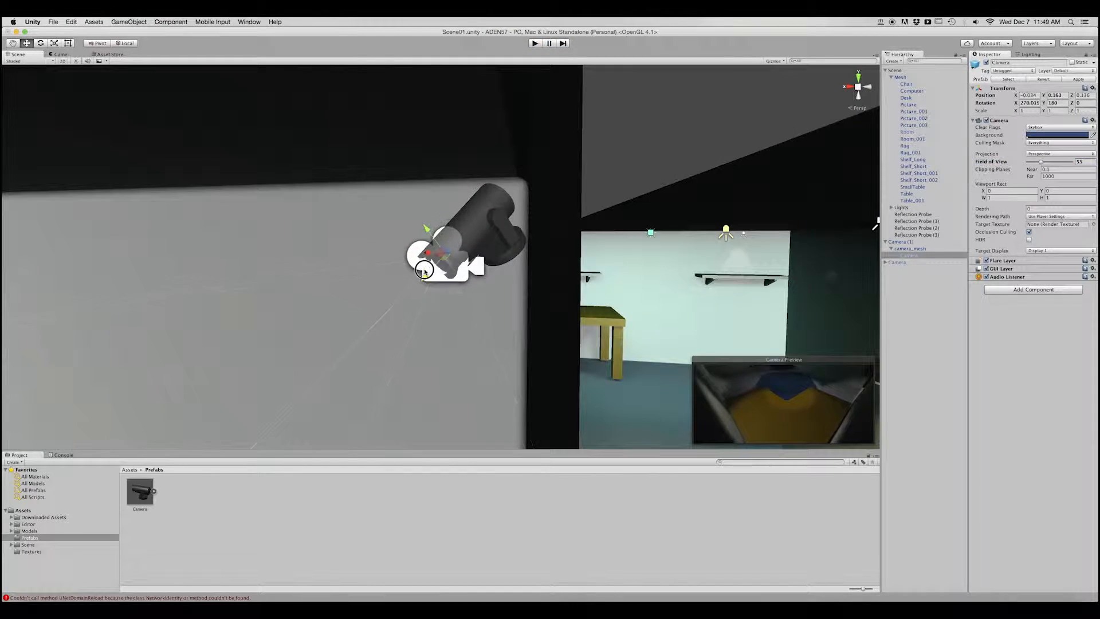
{"action": "left_click_drag", "start_coordinate": [444, 232], "coordinate": [437, 235]}
{"action": "left_click", "coordinate": [534, 43]}
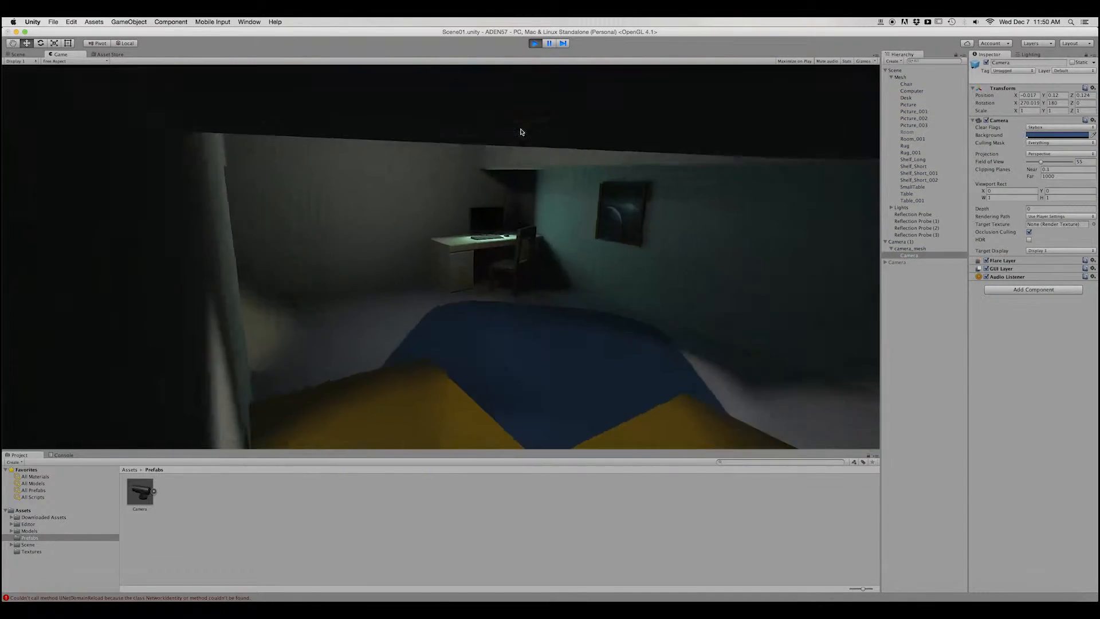
{"action": "left_click", "coordinate": [534, 44]}
Test the original desk Camera in Play mode and rename it Webcam.
{"action": "left_click", "coordinate": [901, 263]}
{"action": "left_click", "coordinate": [535, 43]}
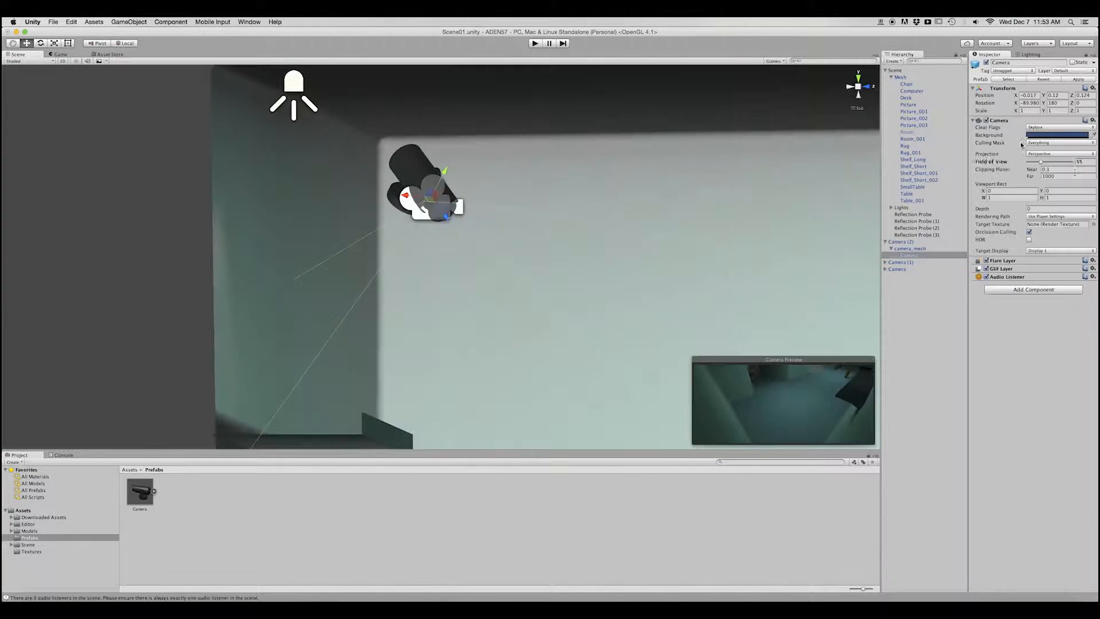
{"action": "left_click", "coordinate": [897, 269]}
{"action": "key", "text": "Return"}
{"action": "type", "text": "WebCamera"}
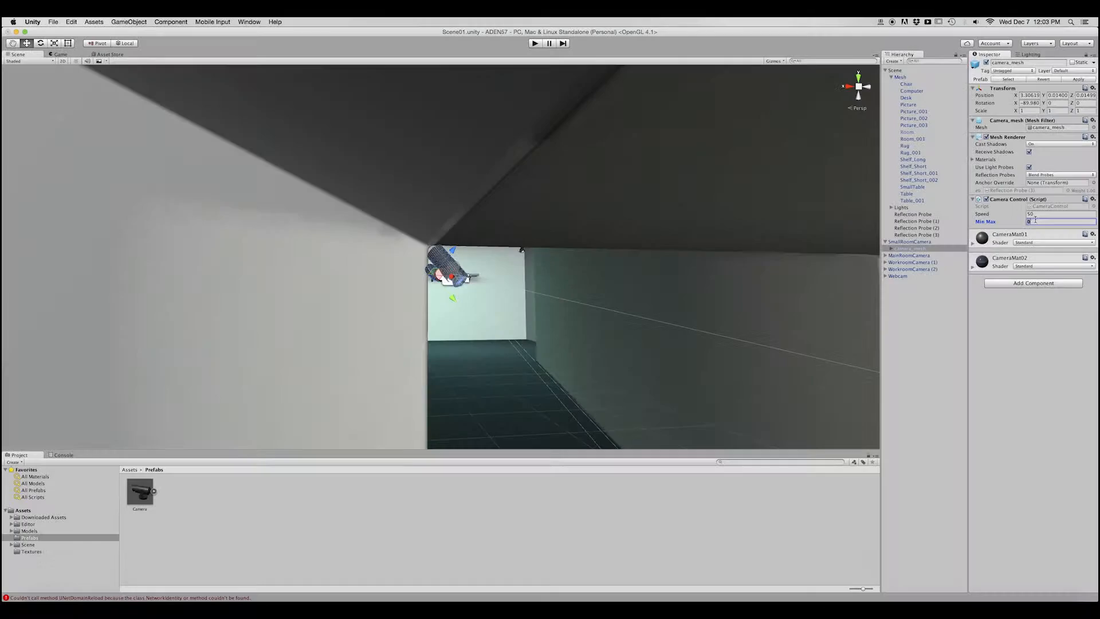
Test SmallRoomCamera's swivel in Play mode and examine the layout of all the rooms from above.
{"action": "left_click", "coordinate": [535, 43]}
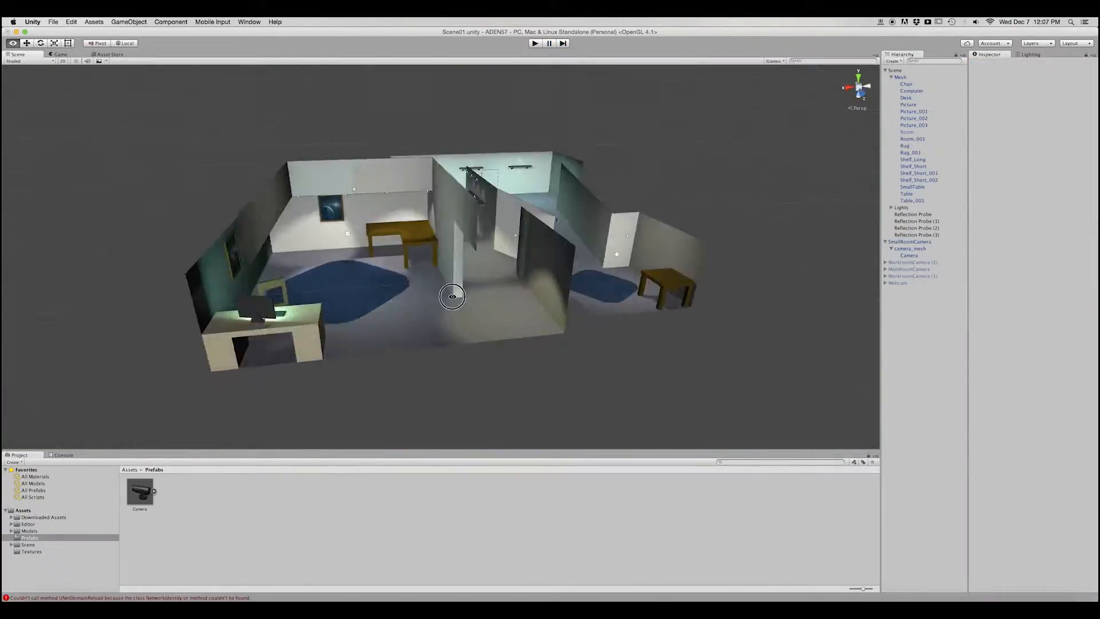
{"action": "left_click_drag", "start_coordinate": [452, 297], "coordinate": [365, 335], "text": "alt"}
{"action": "scroll", "coordinate": [497, 307], "scroll_direction": "up", "scroll_amount": 1}
{"action": "middle_click_drag", "start_coordinate": [496, 316], "coordinate": [467, 286]}
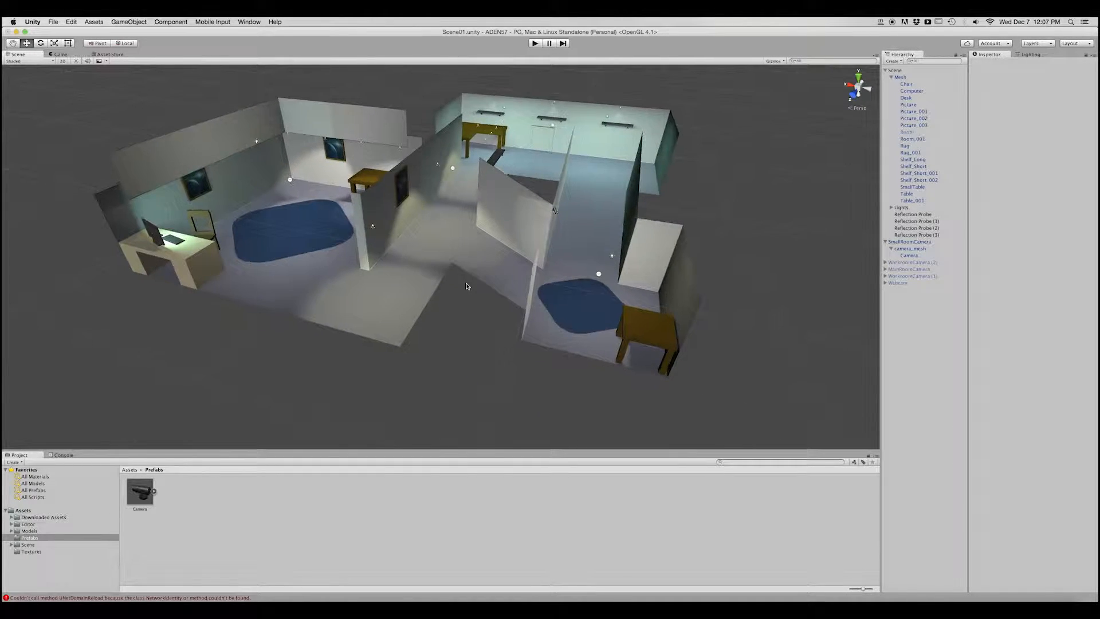
{"action": "scroll", "coordinate": [467, 286], "scroll_direction": "up", "scroll_amount": 4}
{"action": "left_click_drag", "start_coordinate": [467, 286], "coordinate": [460, 279], "text": "alt"}
Reactivate the two WorkroomCamera objects, MainRoomCamera and Webcam together, and collapse the hierarchy groups.
{"action": "left_click", "coordinate": [902, 249]}
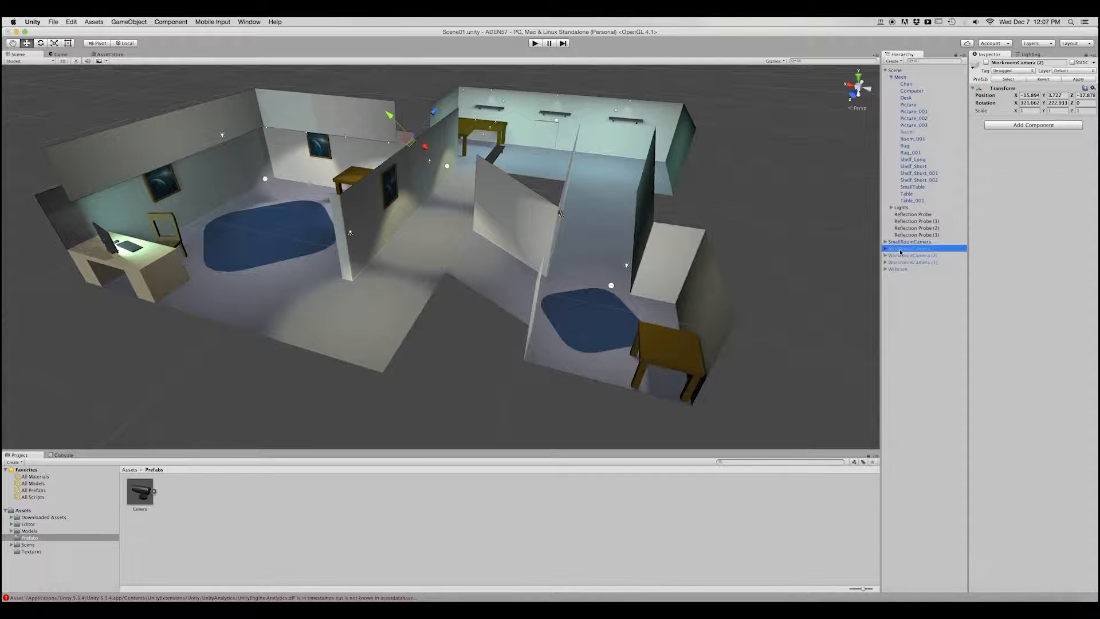
{"action": "left_click", "coordinate": [902, 270], "text": "shift"}
{"action": "left_click", "coordinate": [987, 63]}
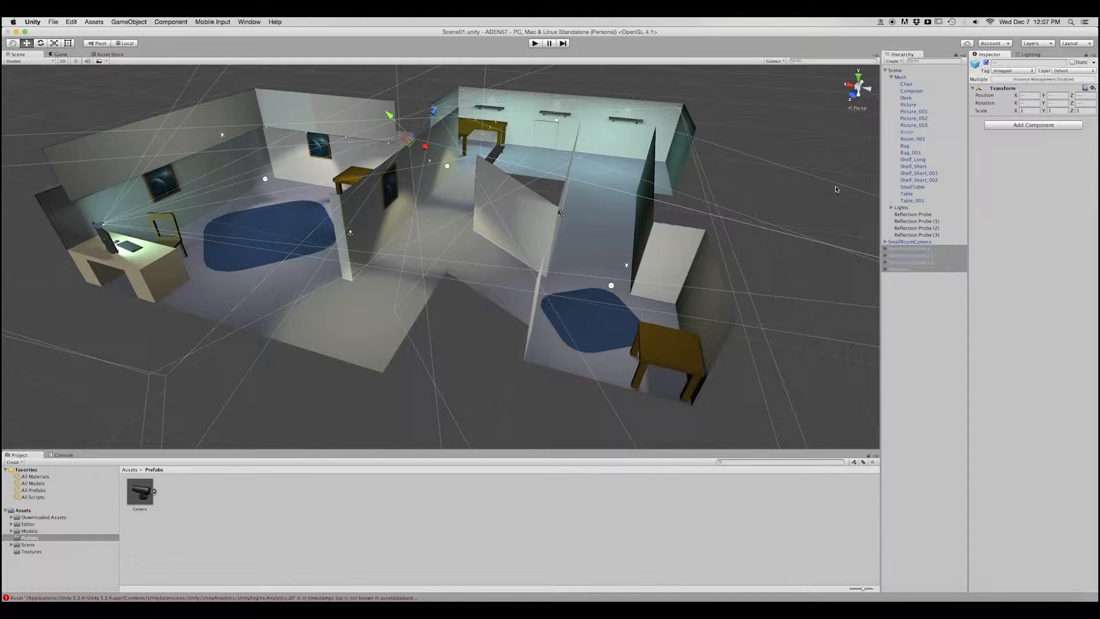
{"action": "left_click", "coordinate": [928, 304]}
{"action": "left_click", "coordinate": [885, 71]}
Create an empty object with its transform reset to the origin and name it Cameras.
{"action": "key", "text": "super+shift+n"}
{"action": "left_click", "coordinate": [1092, 80]}
{"action": "left_click", "coordinate": [1060, 89]}
{"action": "mouse_move", "coordinate": [441, 240]}
{"action": "left_mouse_down", "text": "alt"}
{"action": "mouse_move", "coordinate": [441, 298]}
{"action": "mouse_move", "coordinate": [441, 247]}
{"action": "left_mouse_up", "text": "alt"}
{"action": "left_click", "coordinate": [899, 113]}
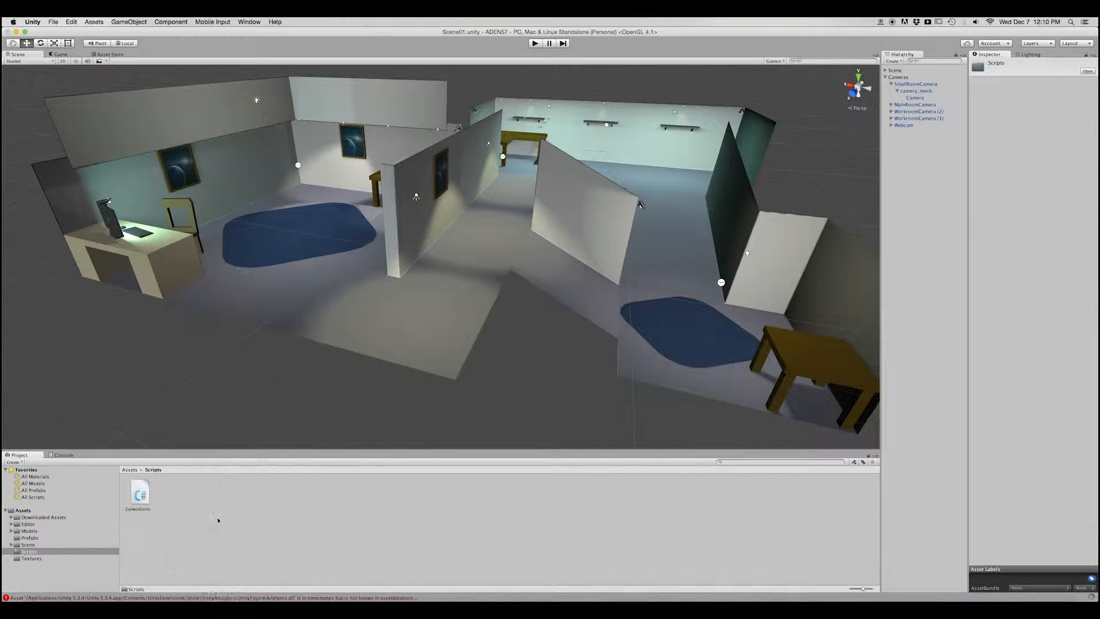
Name the new script CameraSwitch and open it for editing.
{"action": "type", "text": "CameraSwitch"}
{"action": "key", "text": "Return"}
{"action": "double_click", "coordinate": [173, 496]}
{"action": "left_click", "coordinate": [405, 108]}
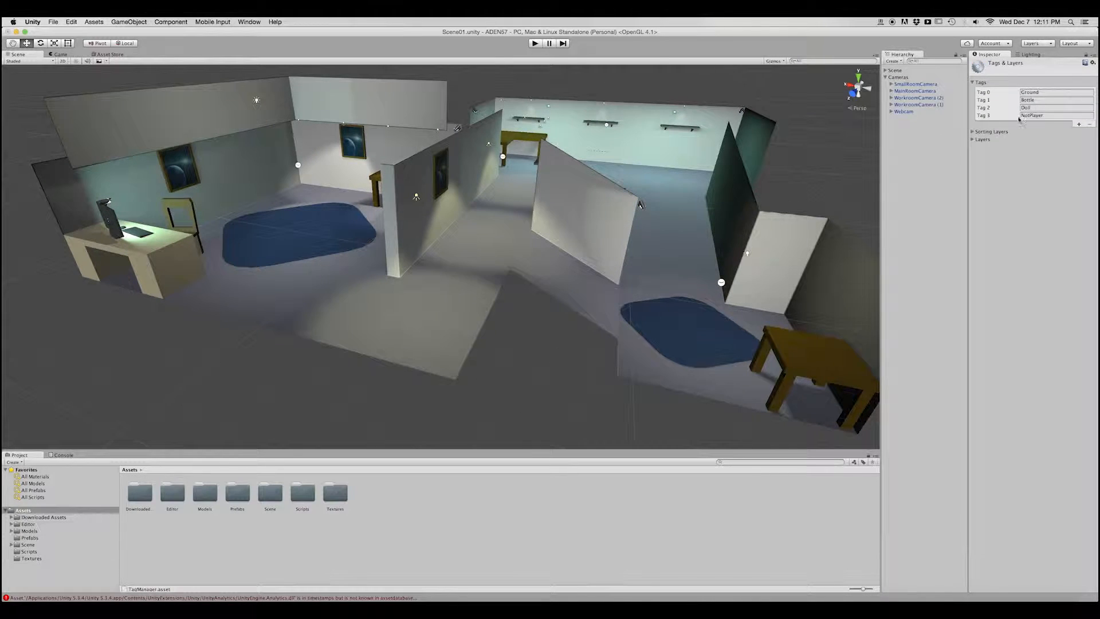
Create a Camera tag and assign it to all five camera objects and to the Camera prefab.
{"action": "left_click", "coordinate": [1061, 92]}
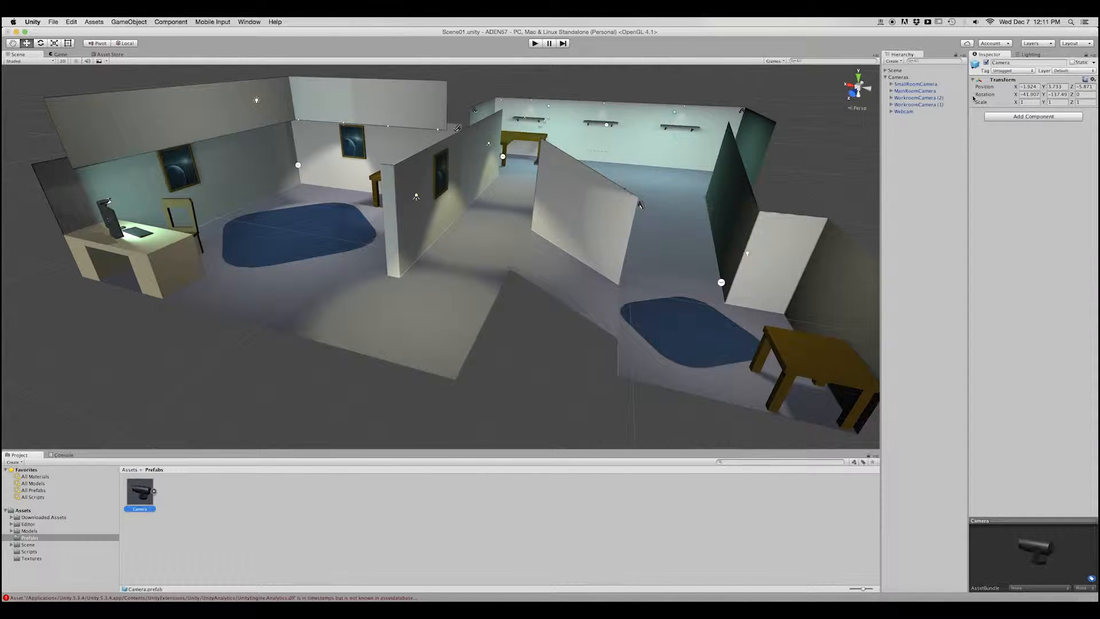
{"action": "left_click", "coordinate": [1012, 71]}
{"action": "left_click", "coordinate": [1011, 119]}
{"action": "left_click", "coordinate": [1012, 72]}
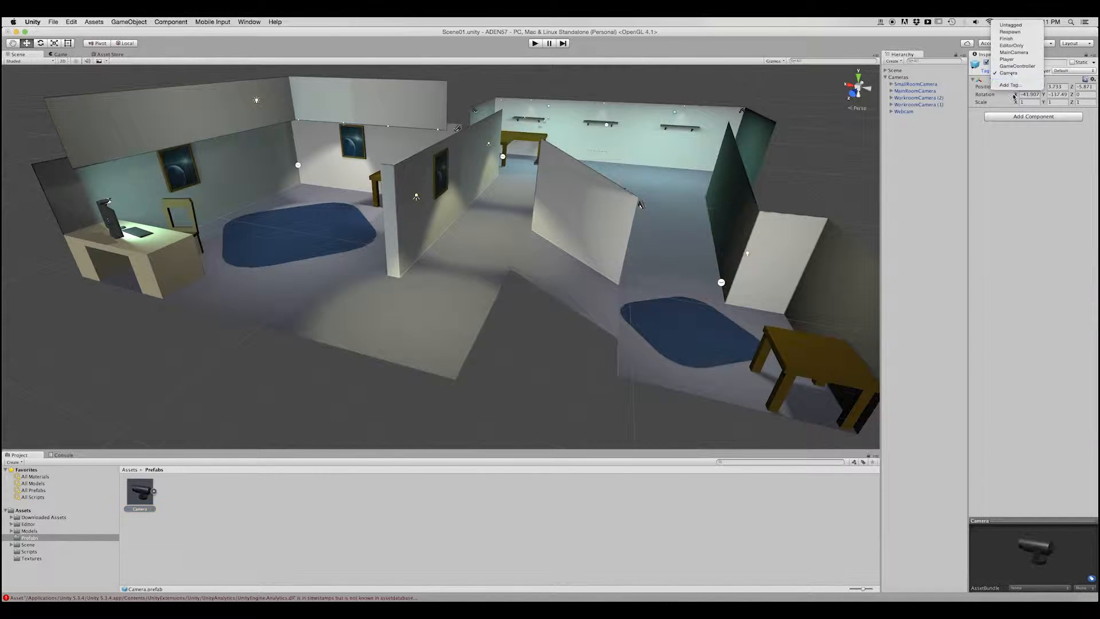
{"action": "left_click", "coordinate": [1013, 74]}
Open the CameraControl script and declare a public int iD at the top of its class.
{"action": "double_click", "coordinate": [891, 112]}
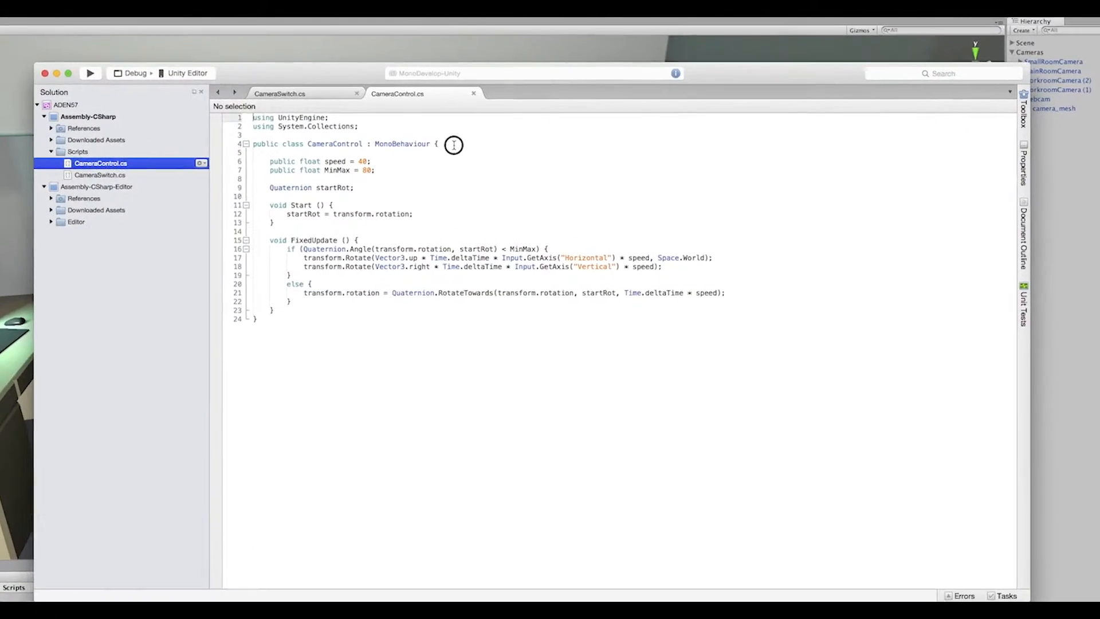
{"action": "left_click", "coordinate": [454, 145]}
{"action": "key", "text": "Return"}
{"action": "key", "text": "Return"}
{"action": "type", "text": "public int iD;"}
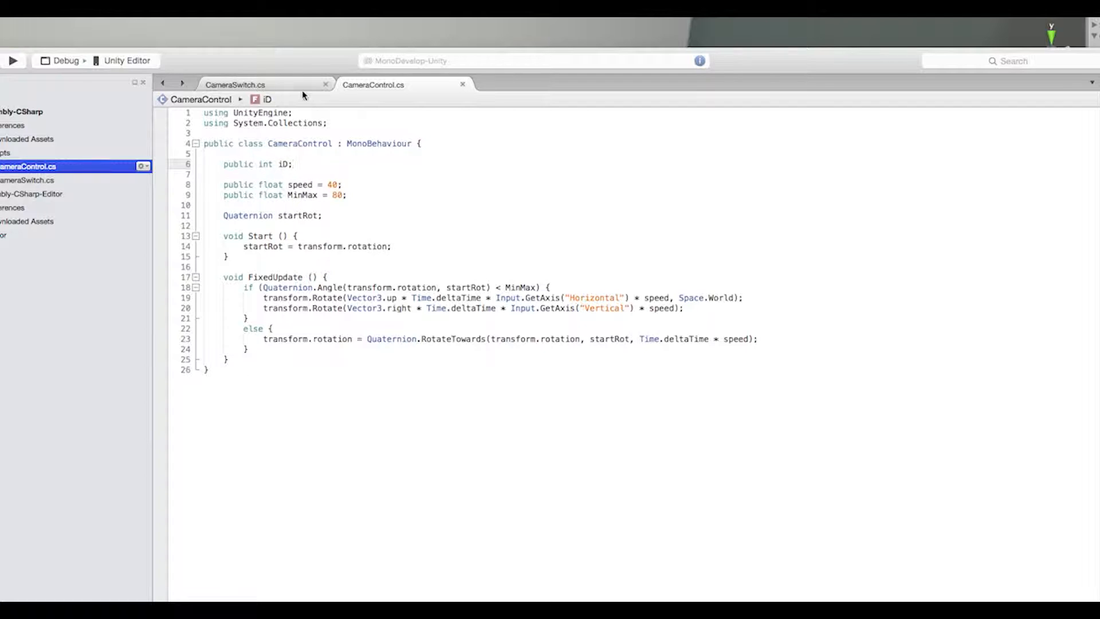
Declare a private GameObject[] named cameras at the top of the CameraSwitch class.
{"action": "left_click", "coordinate": [235, 85]}
{"action": "left_click", "coordinate": [417, 144]}
{"action": "key", "text": "Return"}
{"action": "key", "text": "Return"}
{"action": "type", "text": "private"}
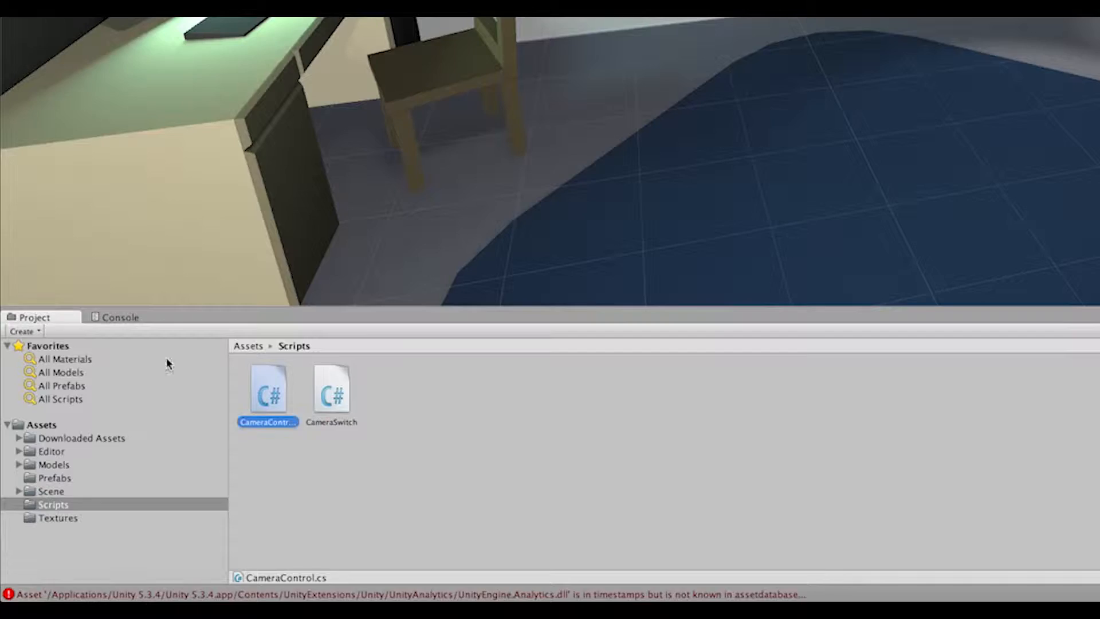
{"action": "double_click", "coordinate": [222, 162]}
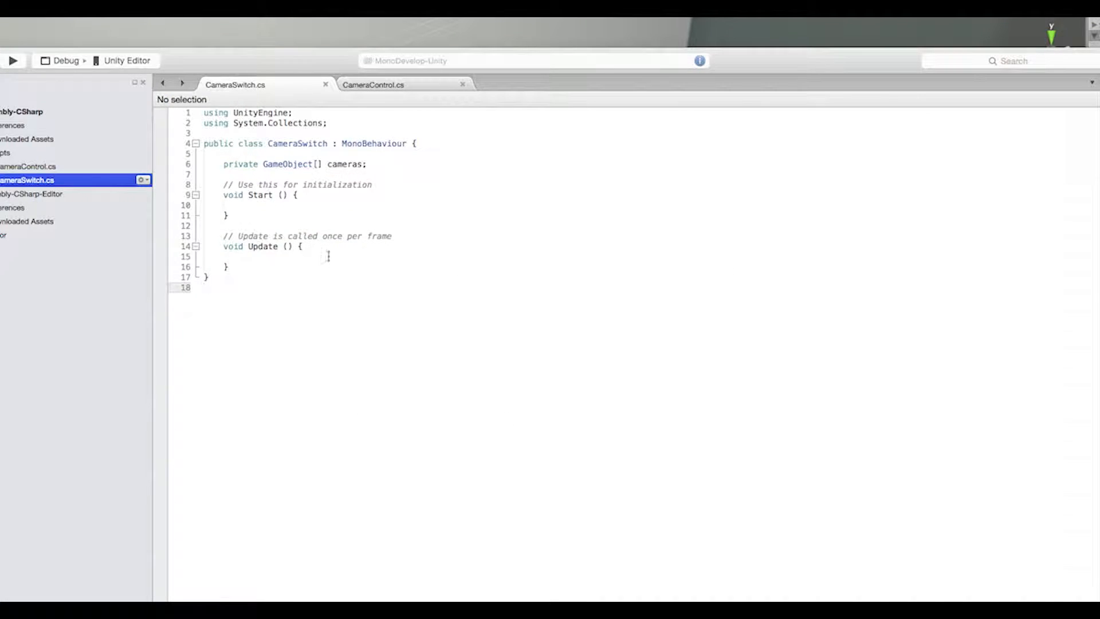
In Start, begin a new array for cameras and store all objects tagged "Camera" in a GameObject[] named cams.
{"action": "type", "text": "cameras = new array"}
{"action": "left_click", "coordinate": [312, 196]}
{"action": "key", "text": "Return"}
{"action": "key", "text": "Return"}
{"action": "type", "text": "GameObject[] cams"}
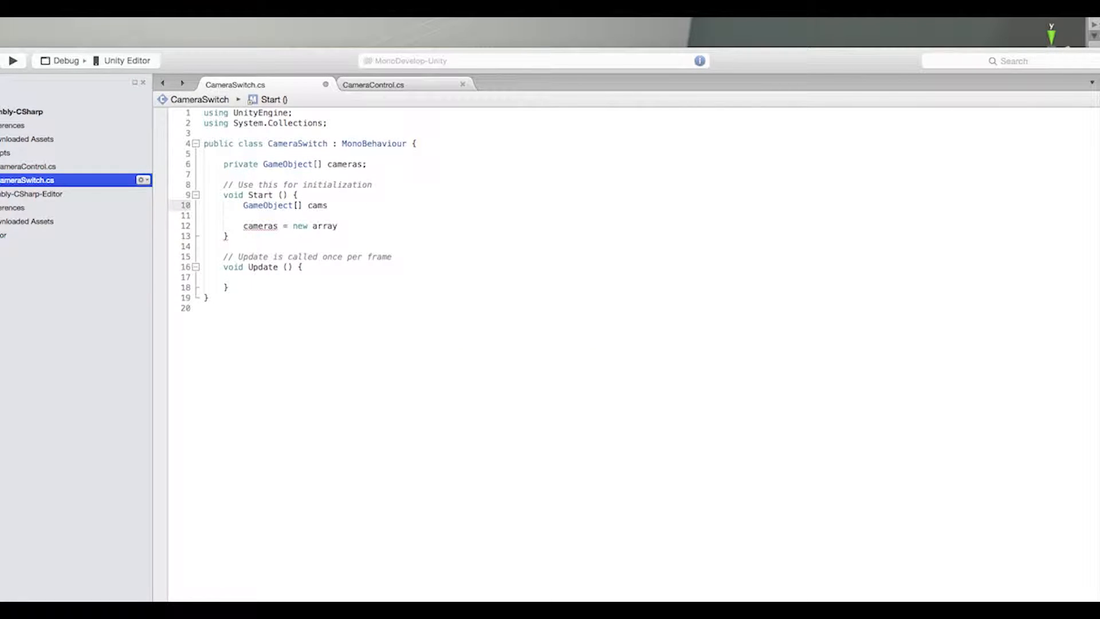
{"action": "type", "text": " = GameObject.FindGameObjectsWithTag(\"Camera\");"}
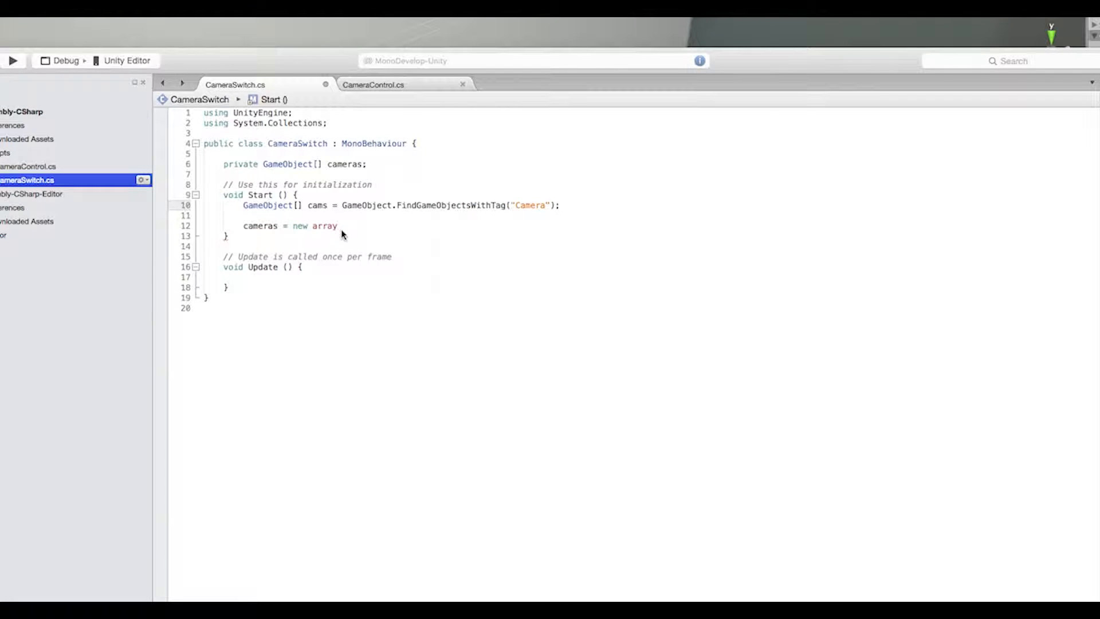
Write a for loop in Start over cams.Length that refers to the iD in each camera's CameraControl.
{"action": "left_click", "coordinate": [238, 216]}
{"action": "key", "text": "Return"}
{"action": "type", "text": "for "}
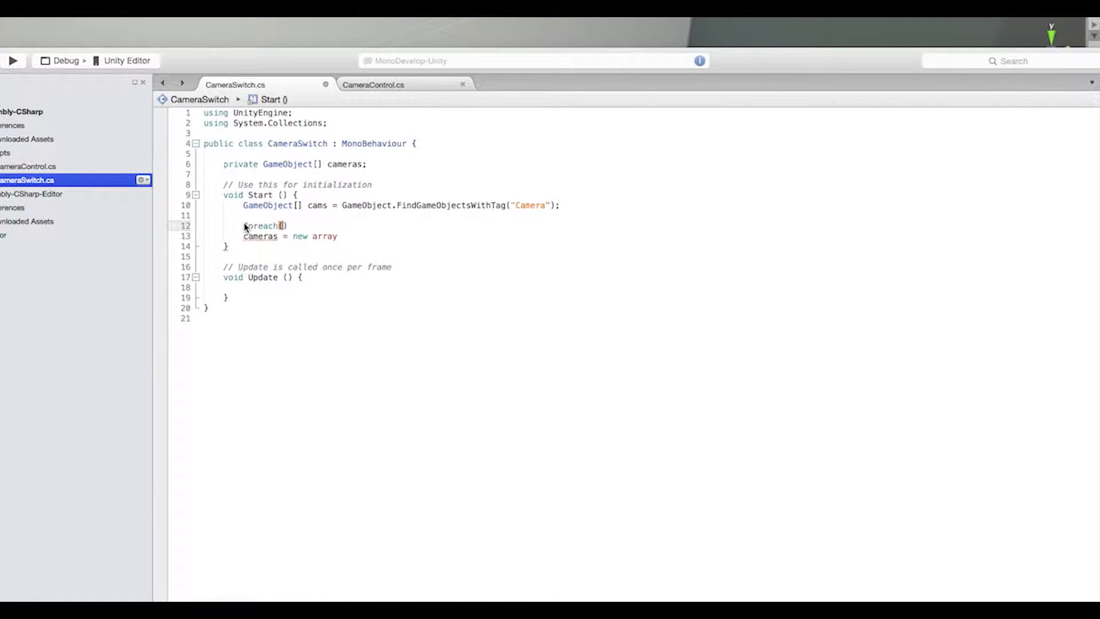
{"action": "type", "text": "; i < cams.Length"}
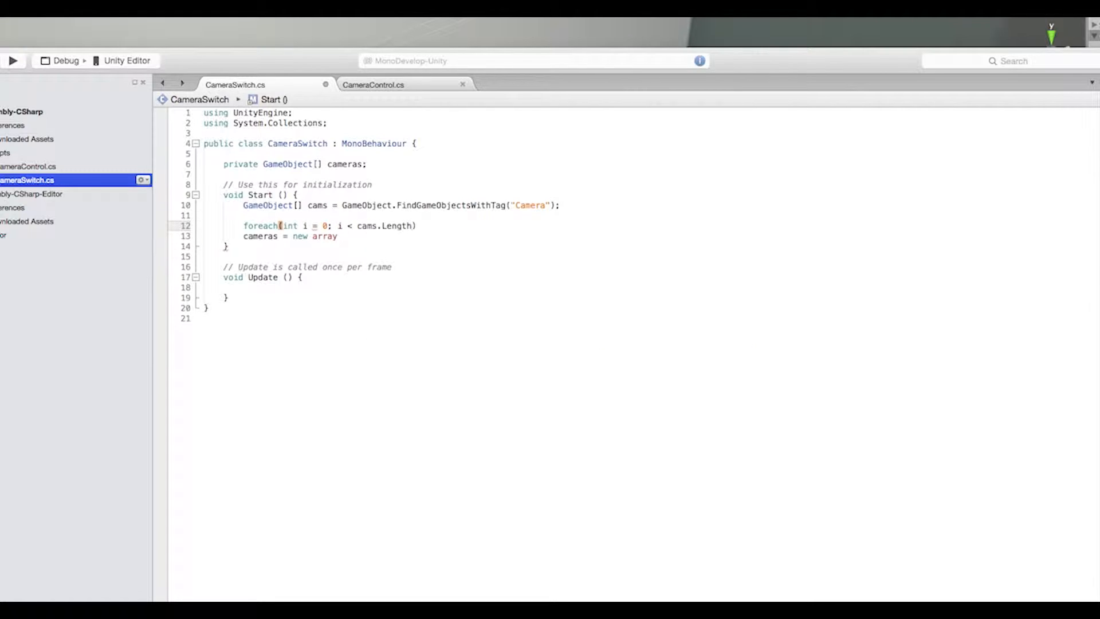
{"action": "type", "text": "; i++) {"}
{"action": "key", "text": "Return"}
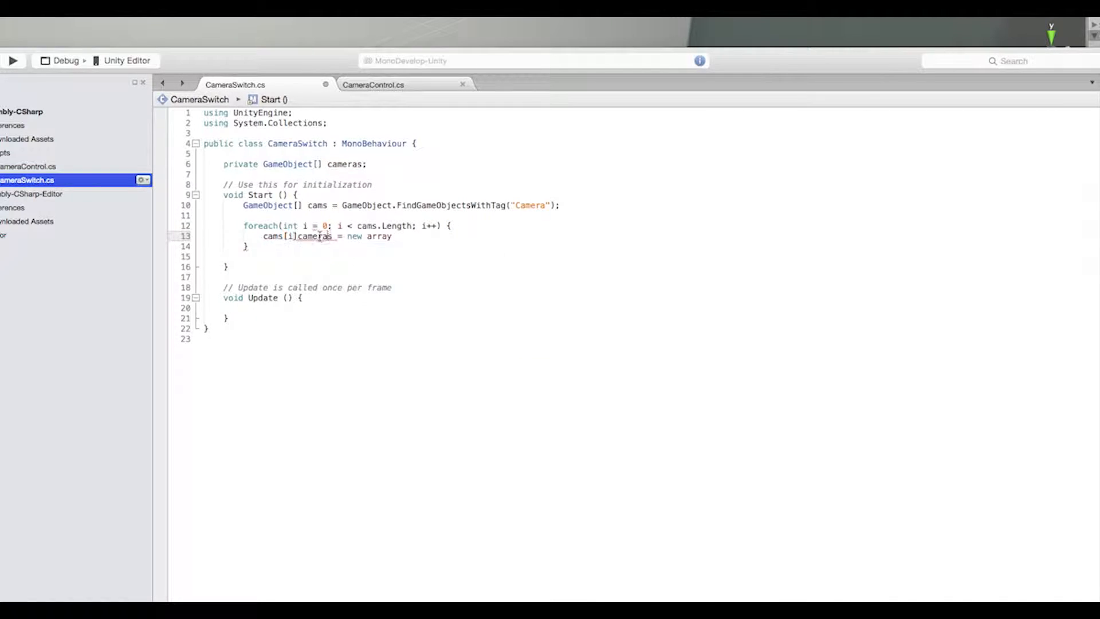
{"action": "key", "text": "Return"}
{"action": "type", "text": ".iD"}
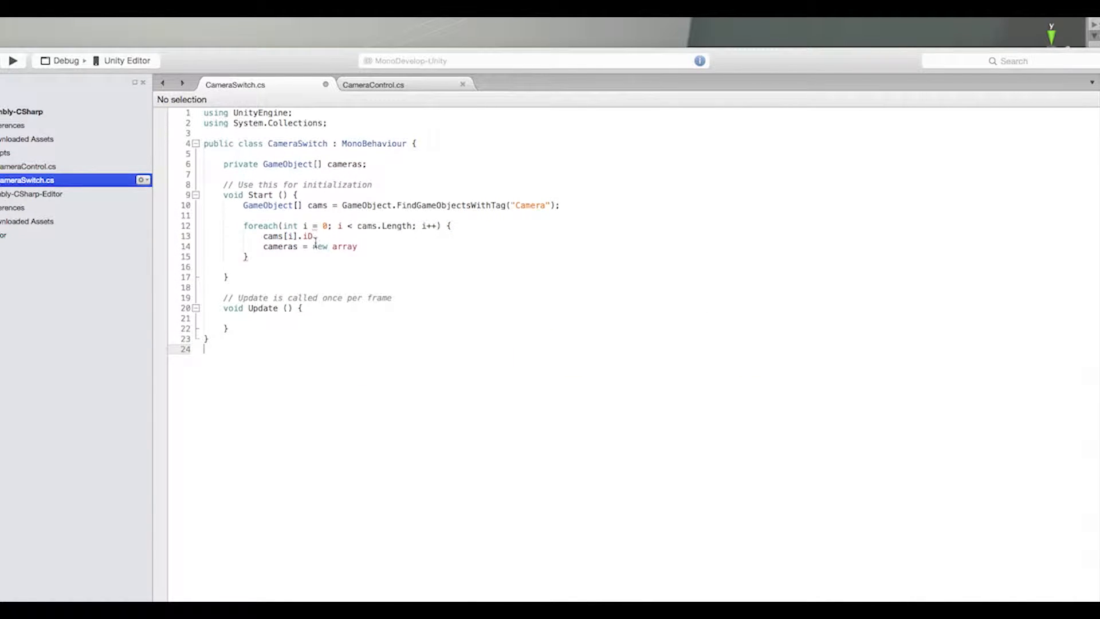
{"action": "left_click", "coordinate": [401, 88]}
{"action": "left_click", "coordinate": [301, 85]}
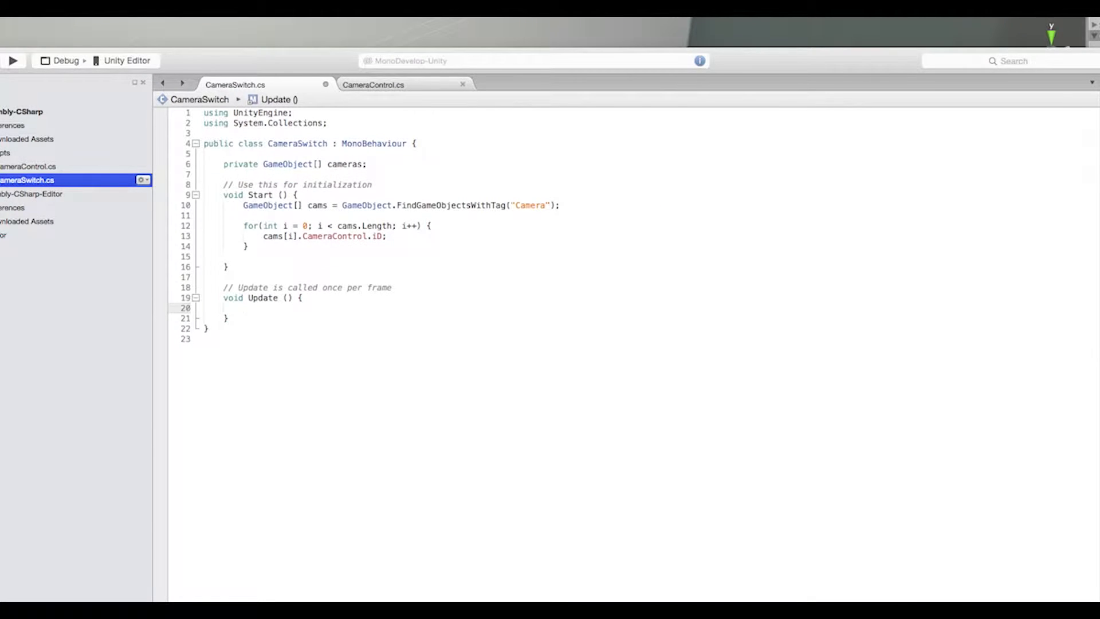
Write a Switch method taking int which that loops through the tagged cameras and compares each camControl.id with which.
{"action": "type", "text": "Switch (int which)"}
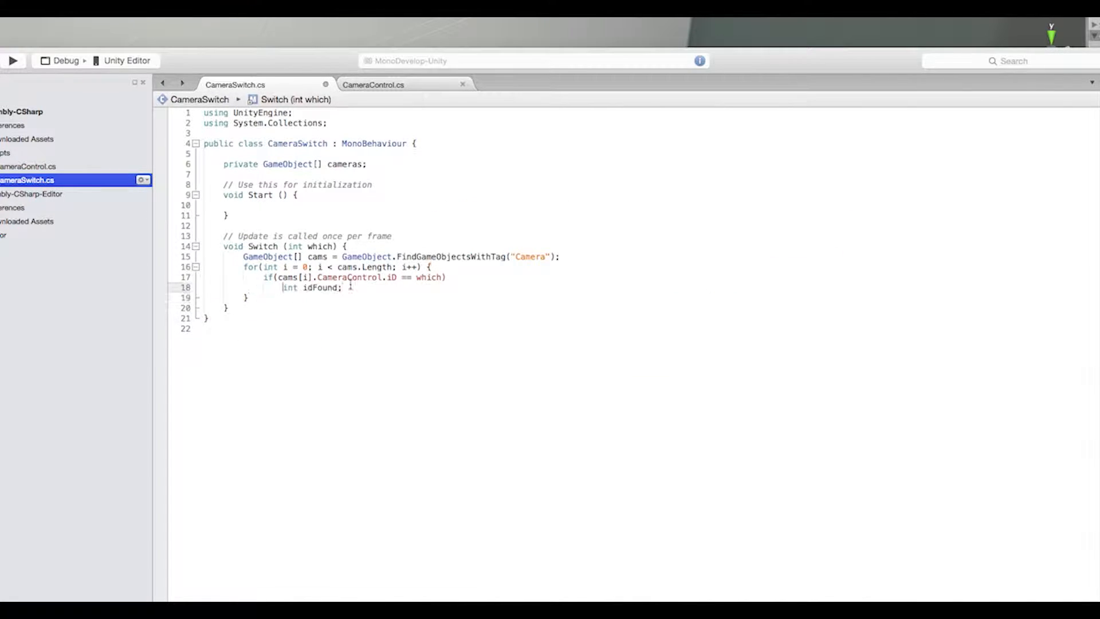
{"action": "left_click_drag", "start_coordinate": [282, 298], "coordinate": [342, 297]}
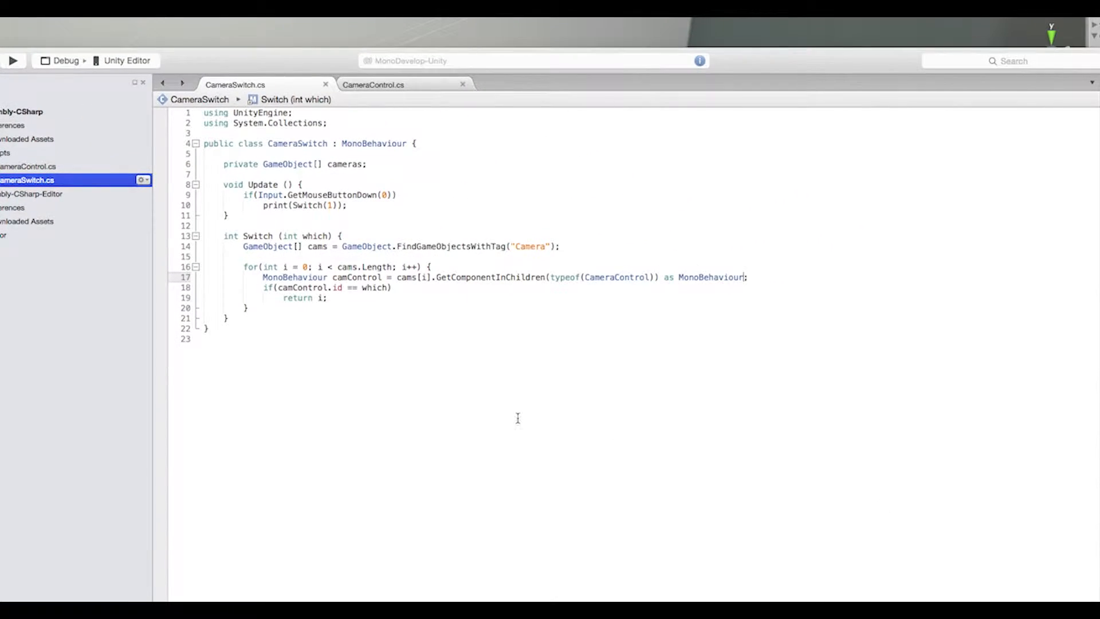
{"action": "left_click", "coordinate": [339, 288]}
{"action": "left_click", "coordinate": [324, 306]}
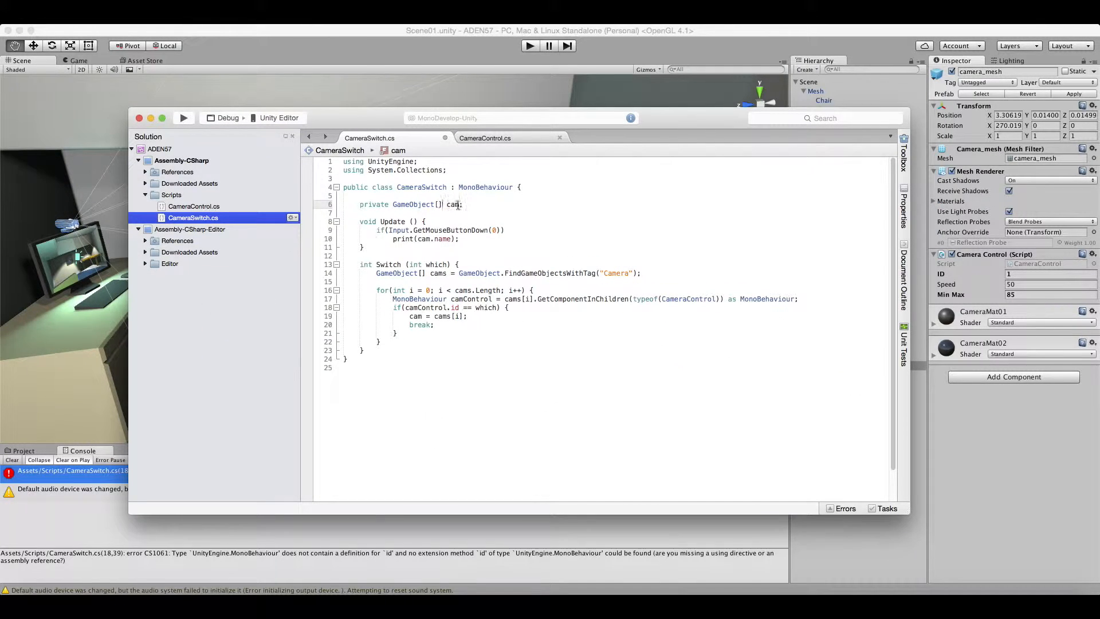
Rename the GameObject array field to cameras and delete the Update method and the tagged-camera lookup.
{"action": "type", "text": "cameras"}
{"action": "left_click_drag", "start_coordinate": [456, 238], "coordinate": [426, 222]}
{"action": "key", "text": "BackSpace"}
{"action": "key", "text": "Return"}
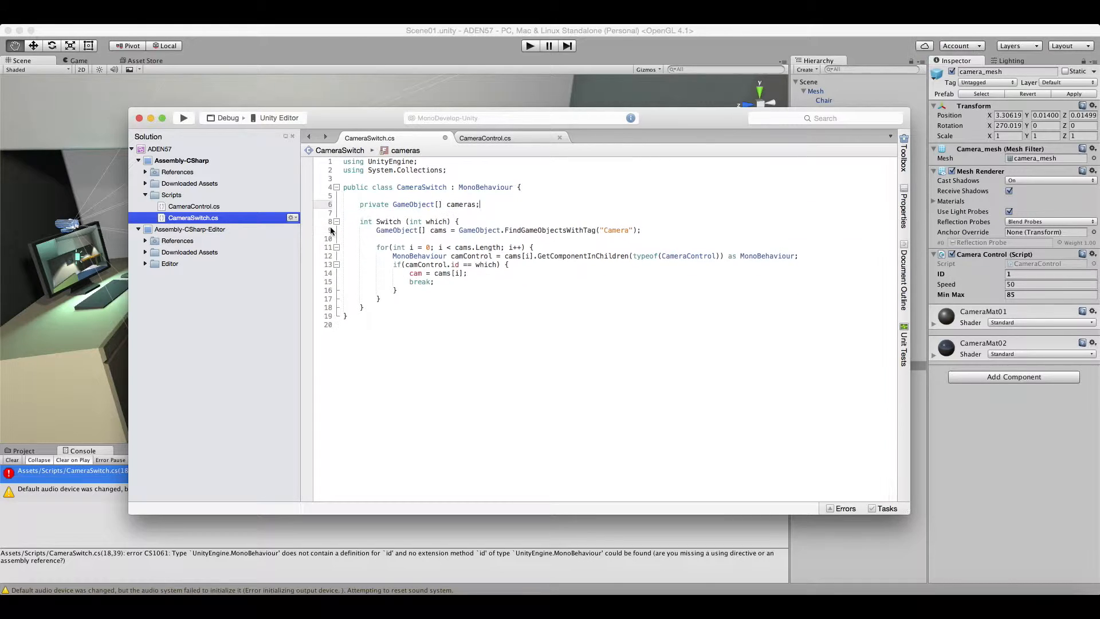
{"action": "left_click_drag", "start_coordinate": [642, 230], "coordinate": [344, 244]}
{"action": "key", "text": "BackSpace"}
{"action": "type", "text": "era"}
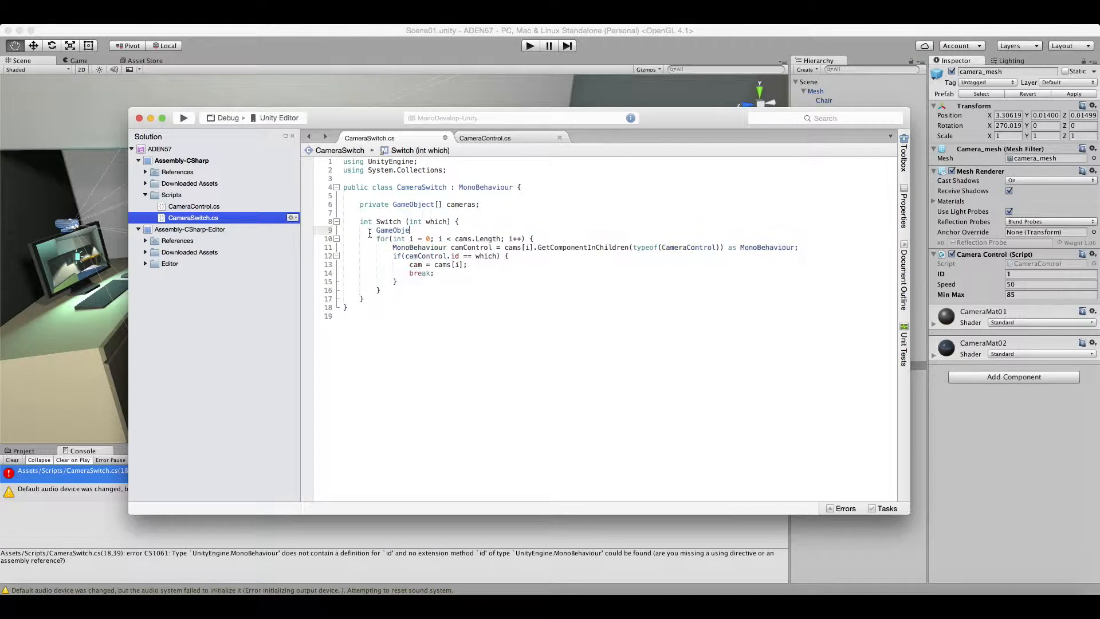
Delete the entire for loop and its leftover code from the Switch method.
{"action": "key", "text": "BackSpace"}
{"action": "left_click_drag", "start_coordinate": [799, 238], "coordinate": [397, 265]}
{"action": "key", "text": "BackSpace"}
{"action": "key", "text": "shift+Tab"}
{"action": "key", "text": "BackSpace"}
{"action": "left_click_drag", "start_coordinate": [493, 239], "coordinate": [382, 256]}
{"action": "key", "text": "BackSpace"}
Make the Switch method activate the requested camera with cameras[which].SetActive(true).
{"action": "type", "text": "return"}
{"action": "key", "text": "BackSpace"}
{"action": "key", "text": "BackSpace"}
{"action": "key", "text": "BackSpace"}
{"action": "key", "text": "BackSpace"}
{"action": "key", "text": "BackSpace"}
{"action": "key", "text": "BackSpace"}
{"action": "key", "text": "BackSpace"}
{"action": "type", "text": "cameras[which]"}
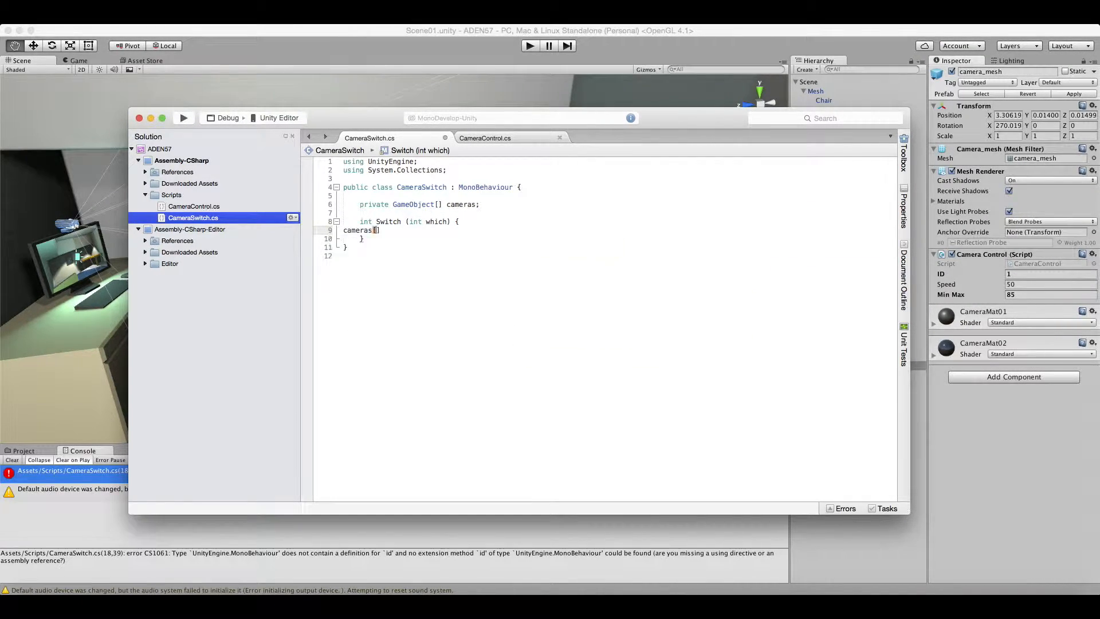
{"action": "type", "text": ".SetActive(true);"}
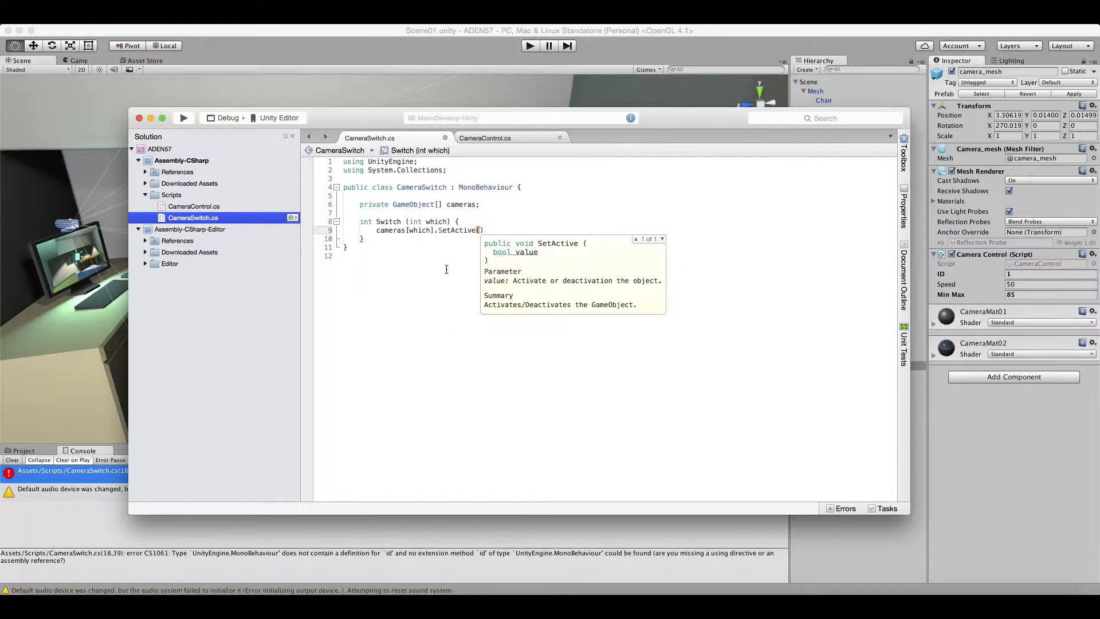
Make the cameras array public and declare a private int last below it.
{"action": "left_click", "coordinate": [500, 204]}
{"action": "key", "text": "Return"}
{"action": "type", "text": "private"}
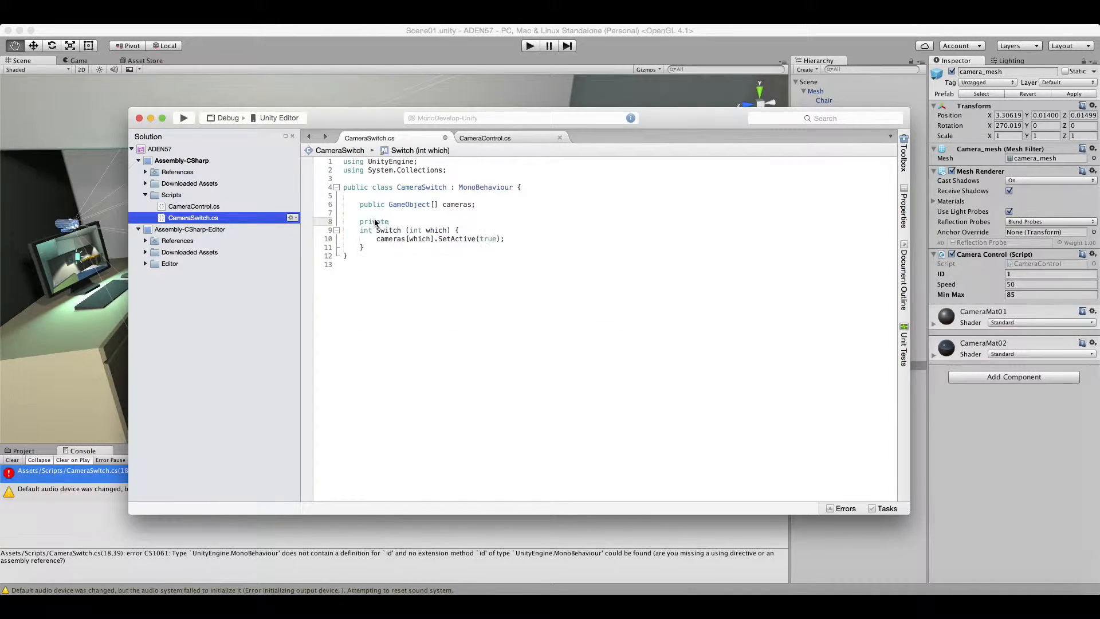
{"action": "key", "text": "Return"}
{"action": "left_click", "coordinate": [393, 222]}
{"action": "type", "text": "int last"}
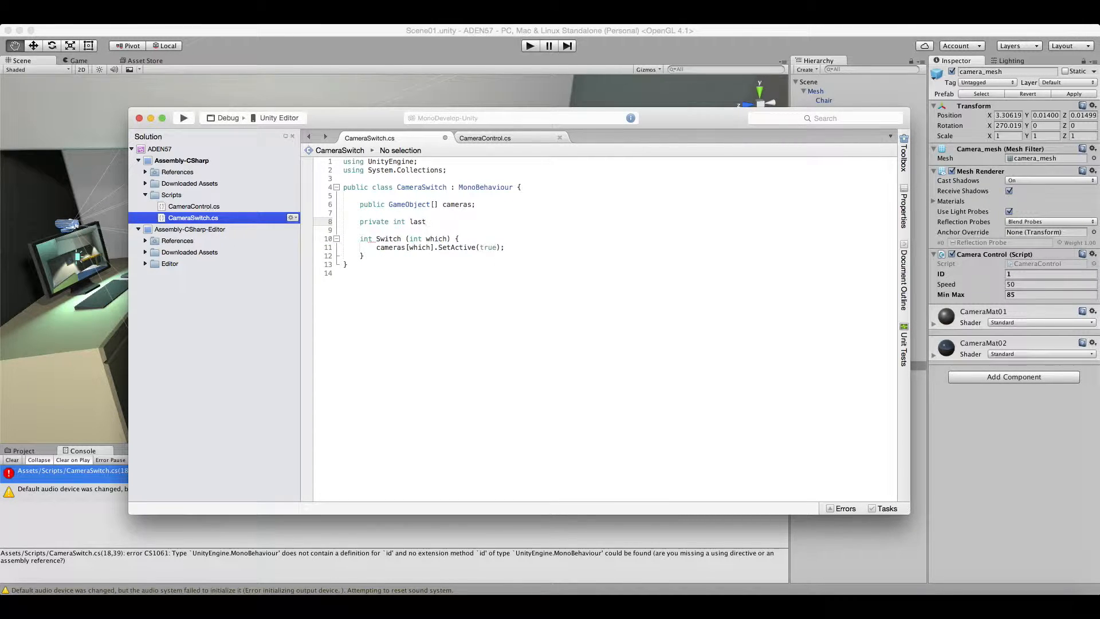
Add last = which after the activation line in Switch to remember the chosen camera.
{"action": "left_click", "coordinate": [470, 239]}
{"action": "key", "text": "Return"}
{"action": "type", "text": "last"}
{"action": "left_click_drag", "start_coordinate": [491, 250], "coordinate": [314, 249]}
{"action": "key", "text": "BackSpace"}
{"action": "left_click", "coordinate": [512, 256]}
{"action": "key", "text": "Return"}
{"action": "type", "text": "last = which"}
Duplicate the SetActive line above the original and change the copy to cameras[last].SetActive(false).
{"action": "triple_click", "coordinate": [434, 258]}
{"action": "key", "text": "super+c"}
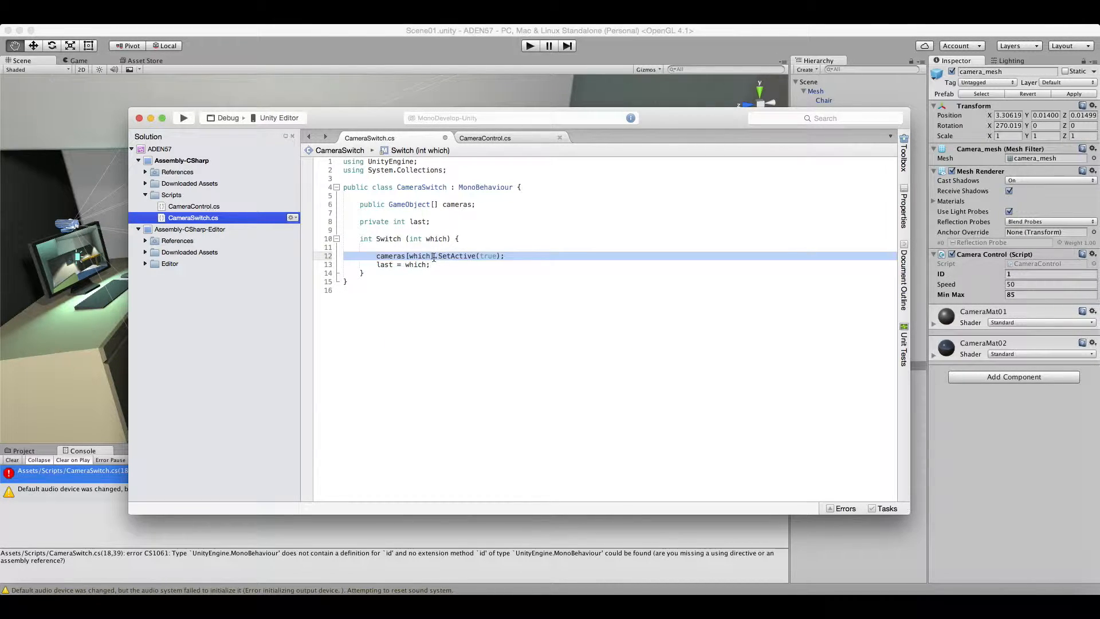
{"action": "left_click", "coordinate": [415, 247]}
{"action": "key", "text": "super+v"}
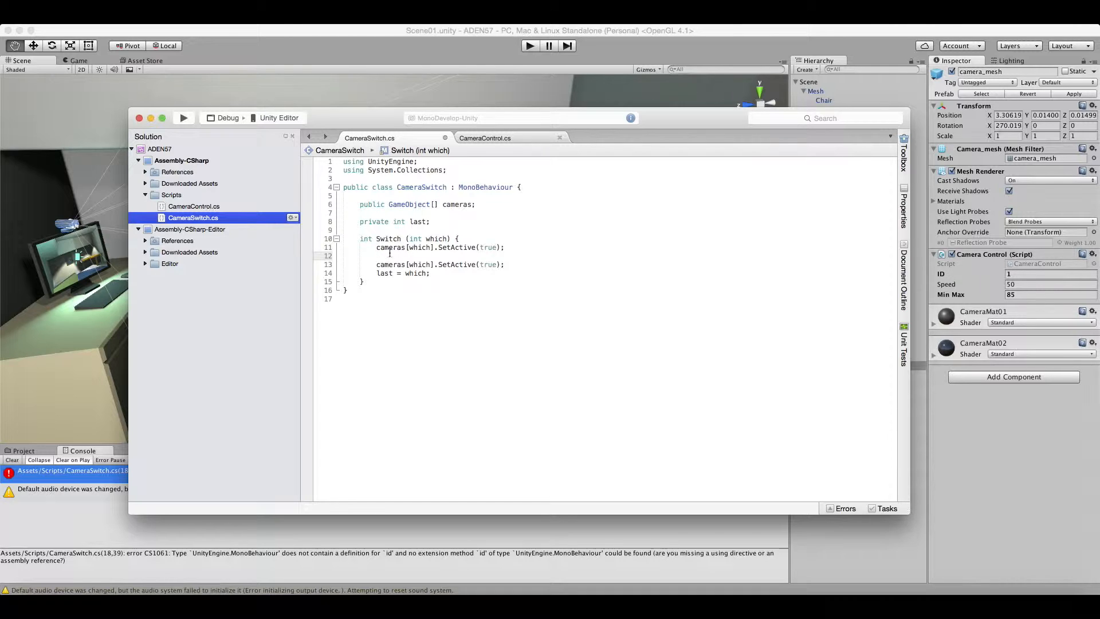
{"action": "key", "text": "BackSpace"}
{"action": "left_click", "coordinate": [416, 248]}
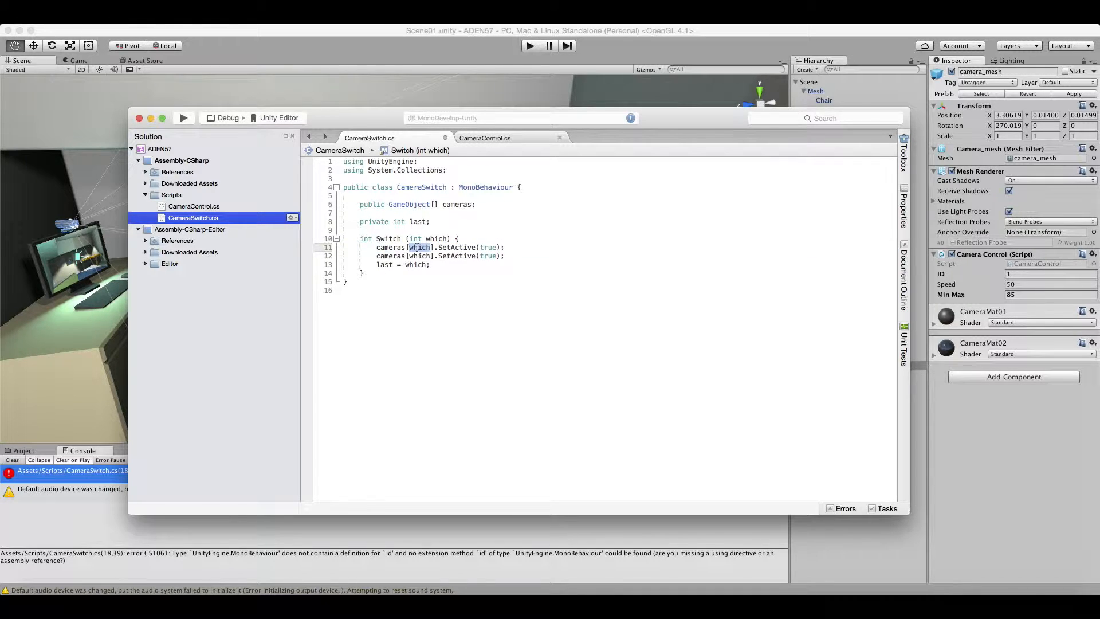
{"action": "type", "text": "last"}
{"action": "left_click", "coordinate": [490, 246]}
{"action": "type", "text": "false"}
{"action": "left_click", "coordinate": [535, 235]}
Save the script, open the compile error from Unity's console, and change the Switch method's return type to void.
{"action": "key", "text": "super+s"}
{"action": "key", "text": "super+Tab"}
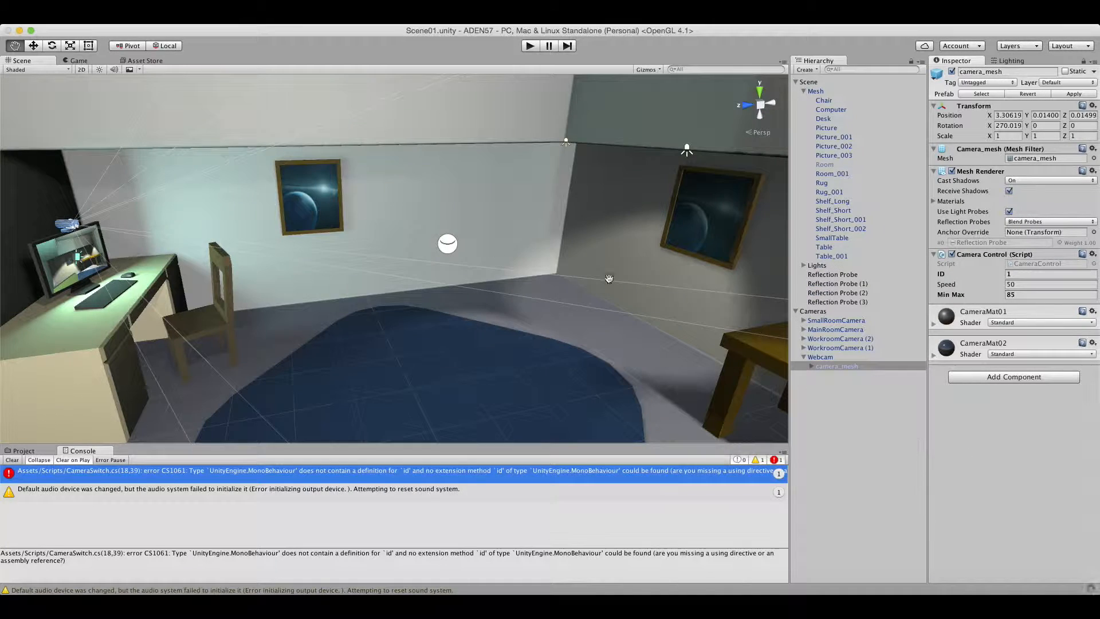
{"action": "double_click", "coordinate": [376, 489]}
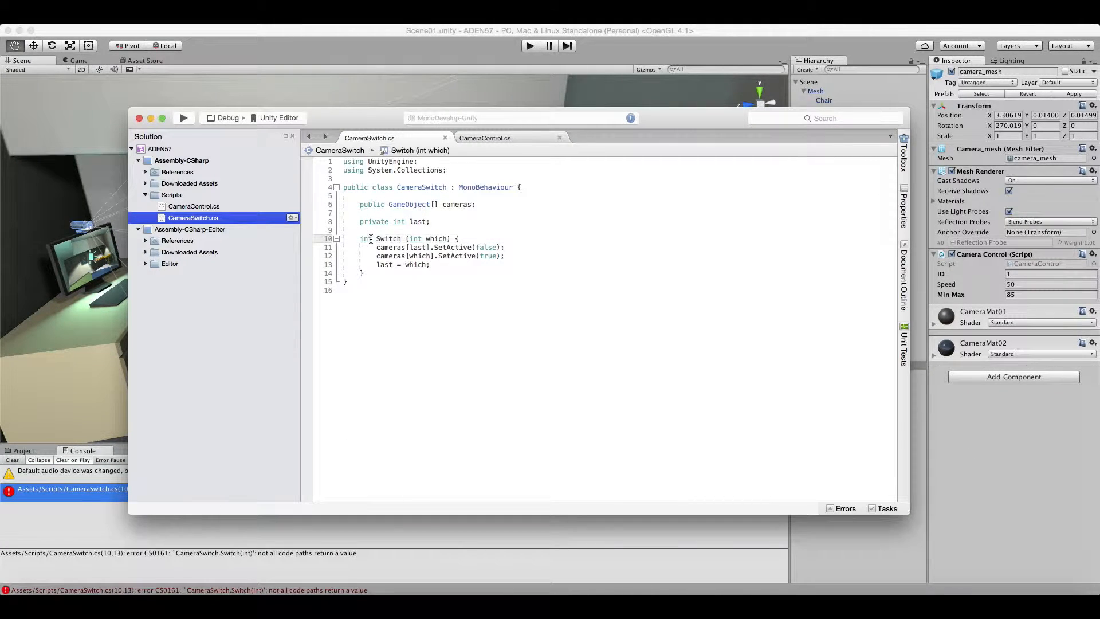
{"action": "type", "text": "void"}
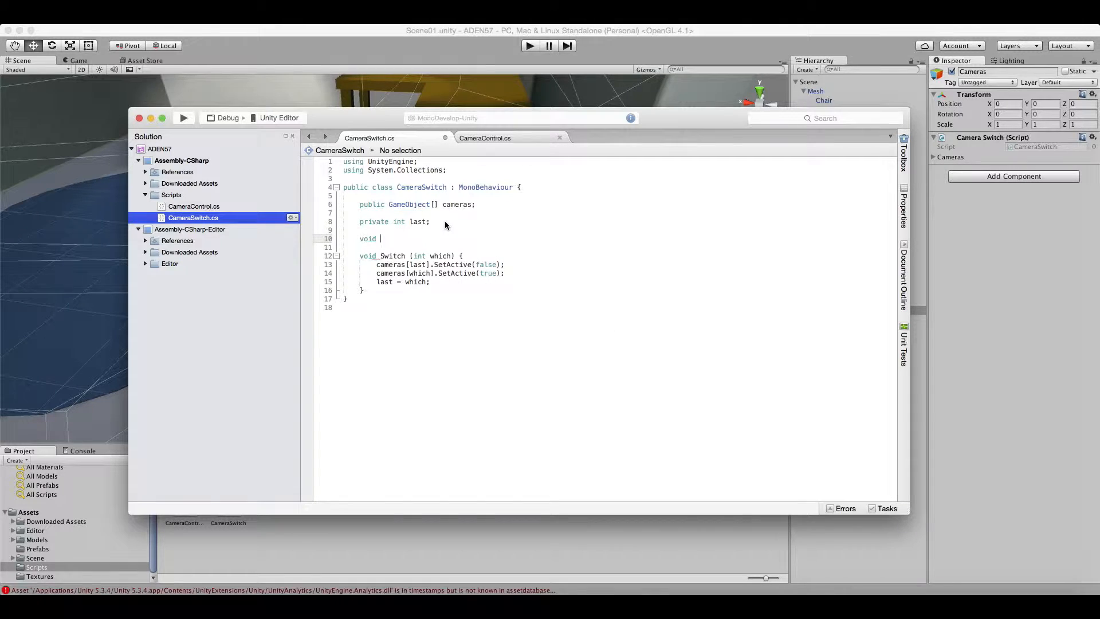
Add a Start method that stores GameObject.FindGameObjectsWithTag("Camera") in a GameObject variable named all.
{"action": "type", "text": "Start () {"}
{"action": "key", "text": "Return"}
{"action": "type", "text": "Game"}
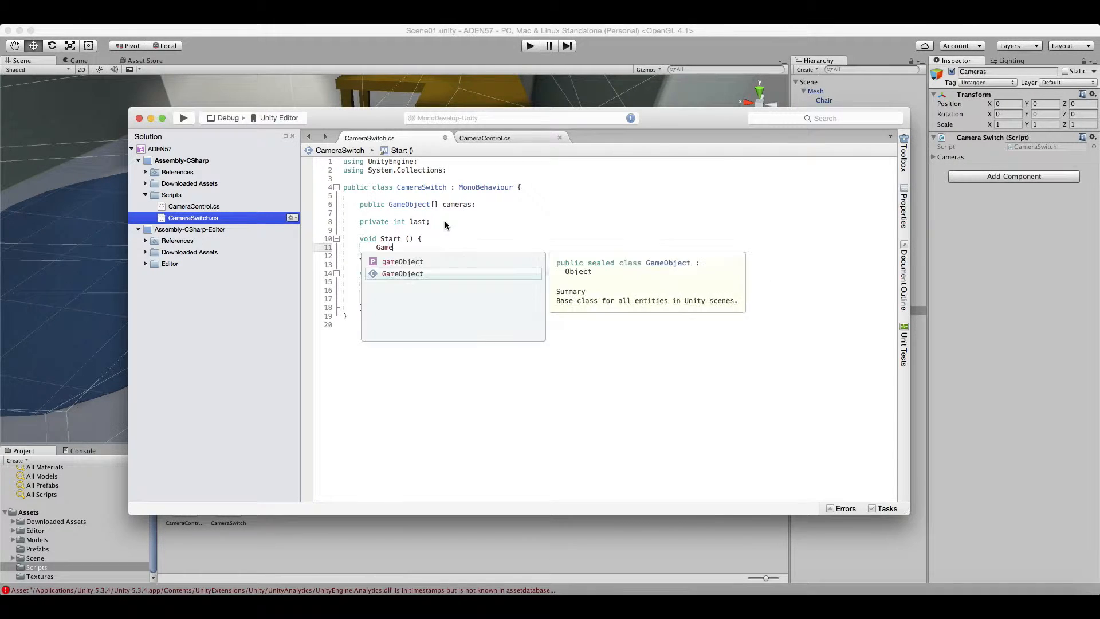
{"action": "type", "text": "Object.FindGameObjectsWithTag(\"Camera\").SetActive"}
{"action": "left_click", "coordinate": [470, 203]}
{"action": "left_click_drag", "start_coordinate": [595, 248], "coordinate": [554, 249]}
{"action": "key", "text": "BackSpace"}
{"action": "left_click", "coordinate": [376, 247]}
{"action": "type", "text": "c"}
{"action": "key", "text": "BackSpace"}
{"action": "type", "text": "GameObject all ="}
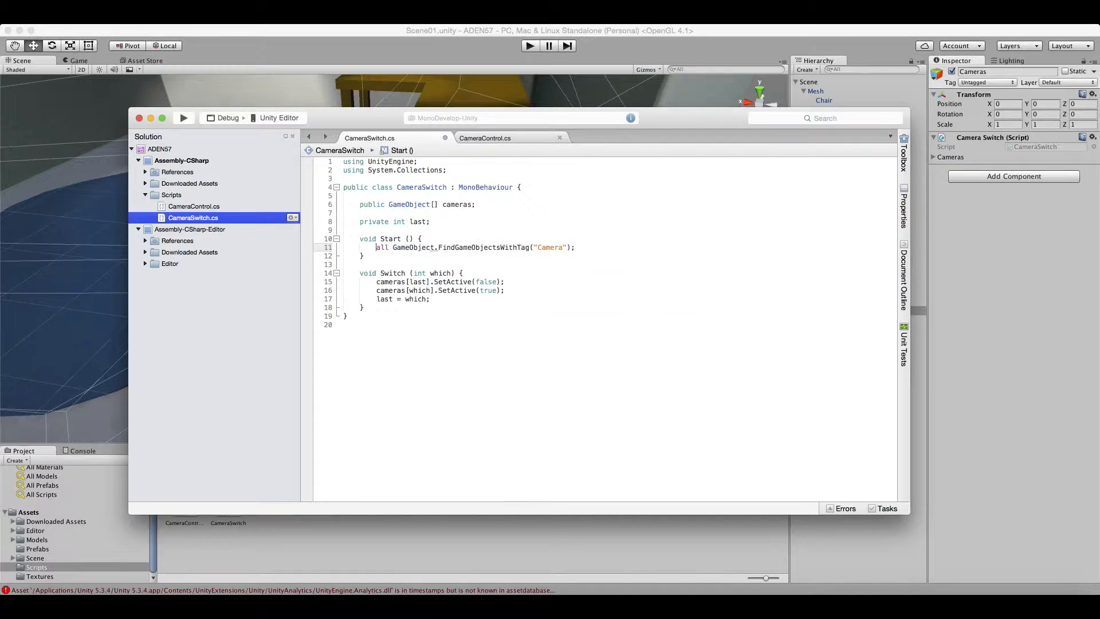
Add a for loop in Start that runs through all and deactivates each entry with all[i].SetActive(false).
{"action": "left_click", "coordinate": [641, 248]}
{"action": "key", "text": "Return"}
{"action": "type", "text": "for (i=0; i< all.Length"}
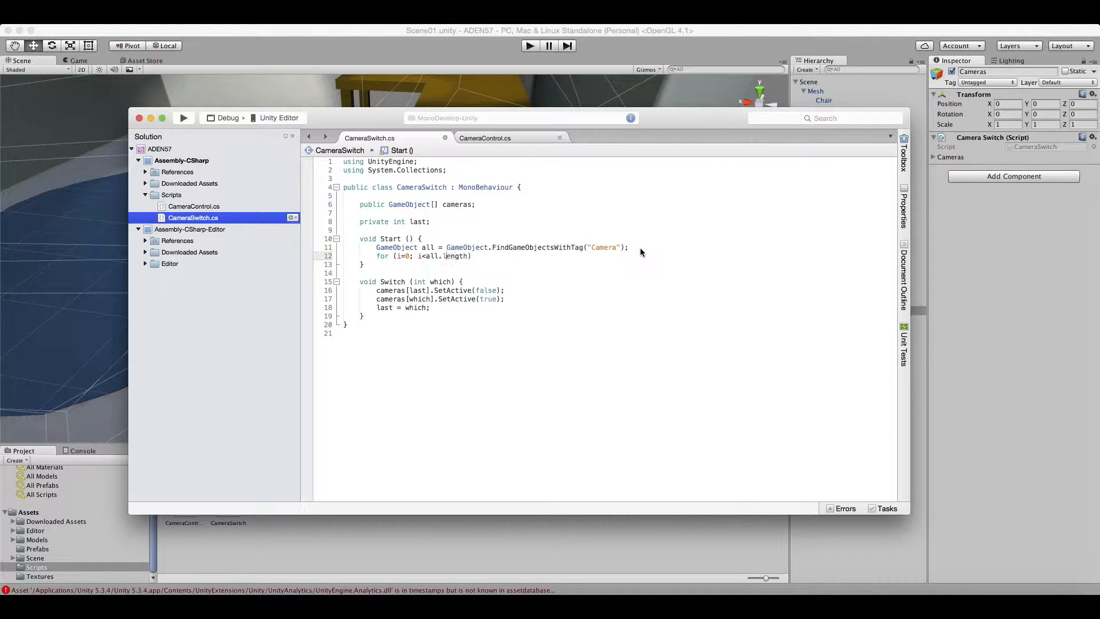
{"action": "type", "text": "; i++)"}
{"action": "key", "text": "Return"}
{"action": "type", "text": "all[i].aet"}
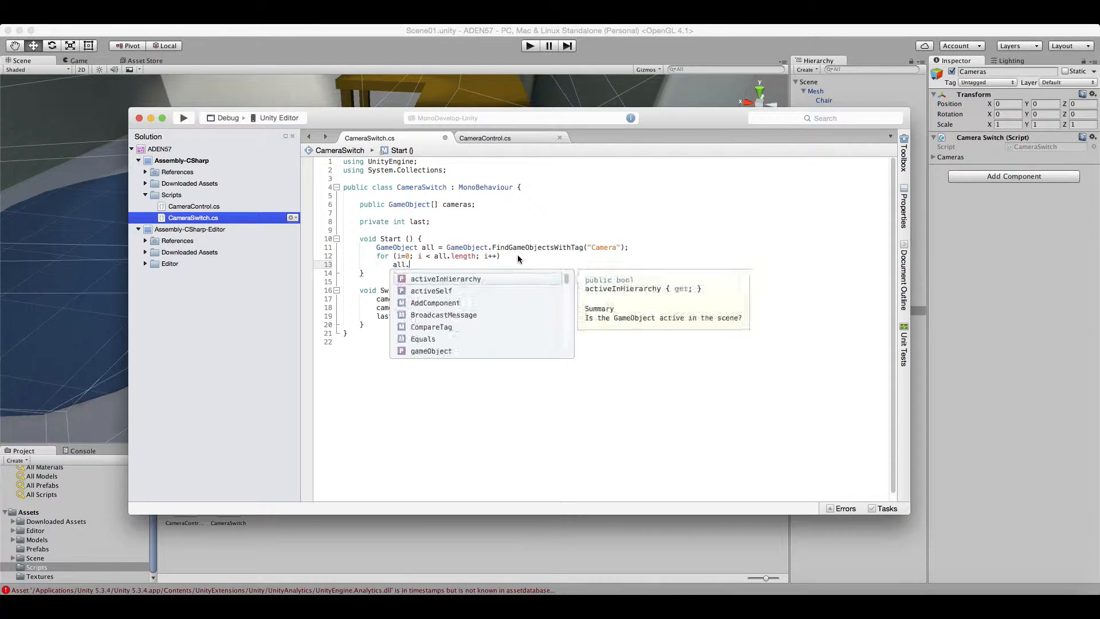
{"action": "type", "text": "(false);"}
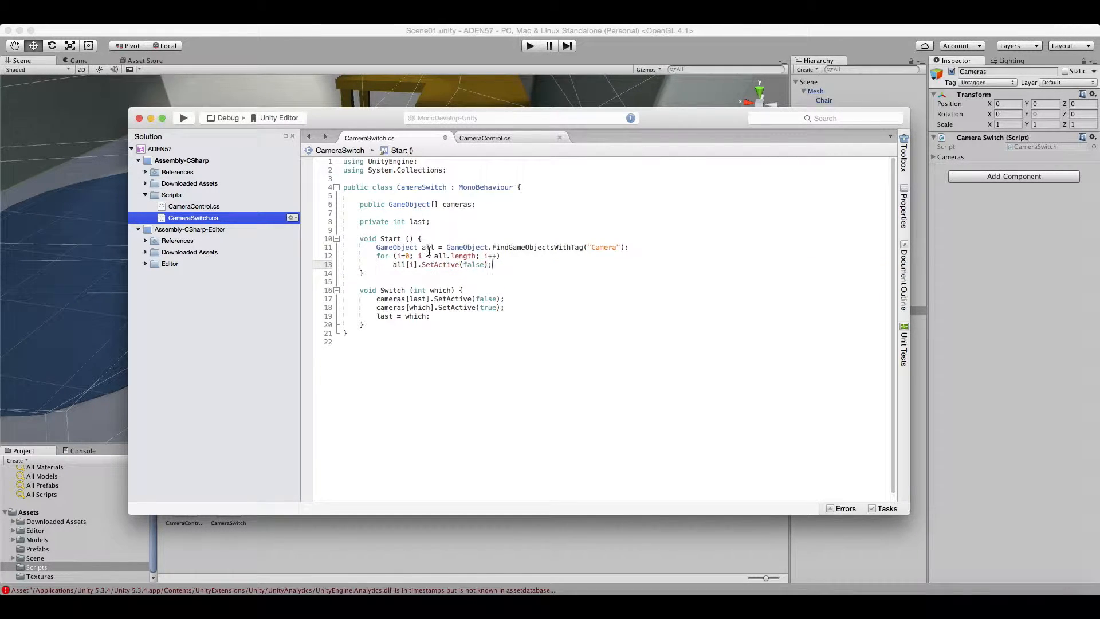
Declare all as a GameObject[] array and make the deactivation conditional on all[i] != cameras[0].
{"action": "left_click", "coordinate": [418, 248]}
{"action": "type", "text": "[]"}
{"action": "left_click", "coordinate": [508, 257]}
{"action": "key", "text": "Return"}
{"action": "type", "text": "if"}
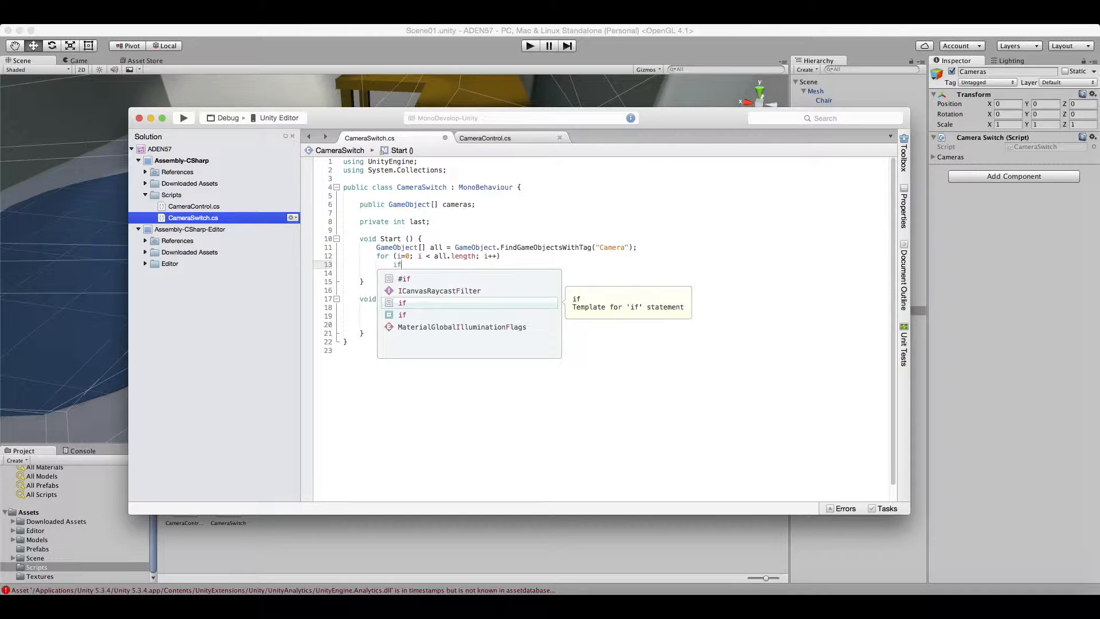
{"action": "type", "text": "(all[i]"}
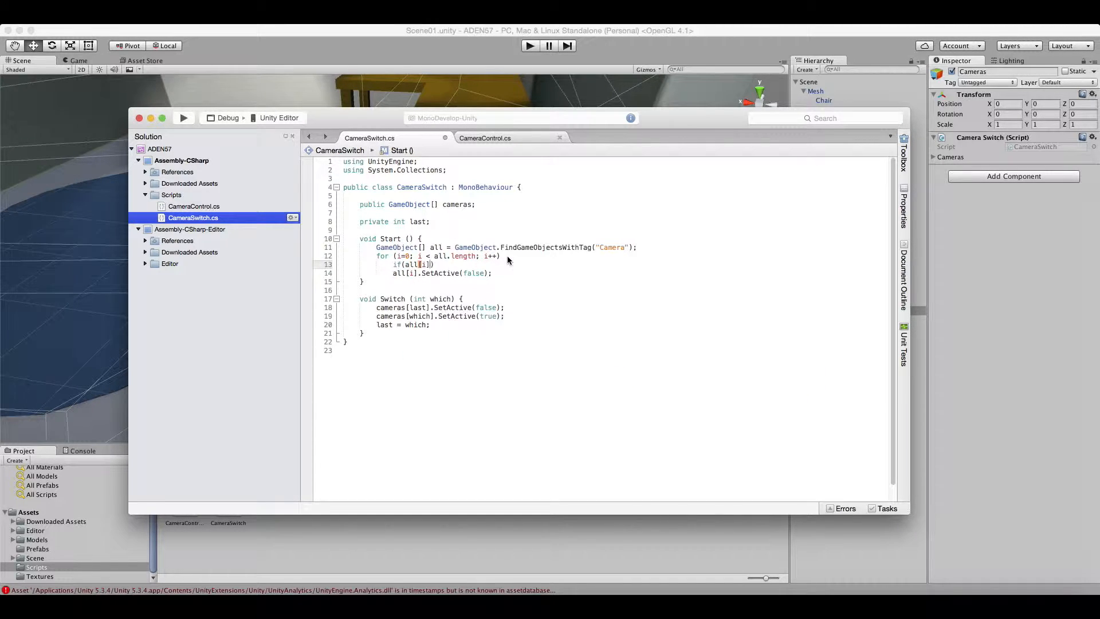
{"action": "type", "text": " != cameras[0"}
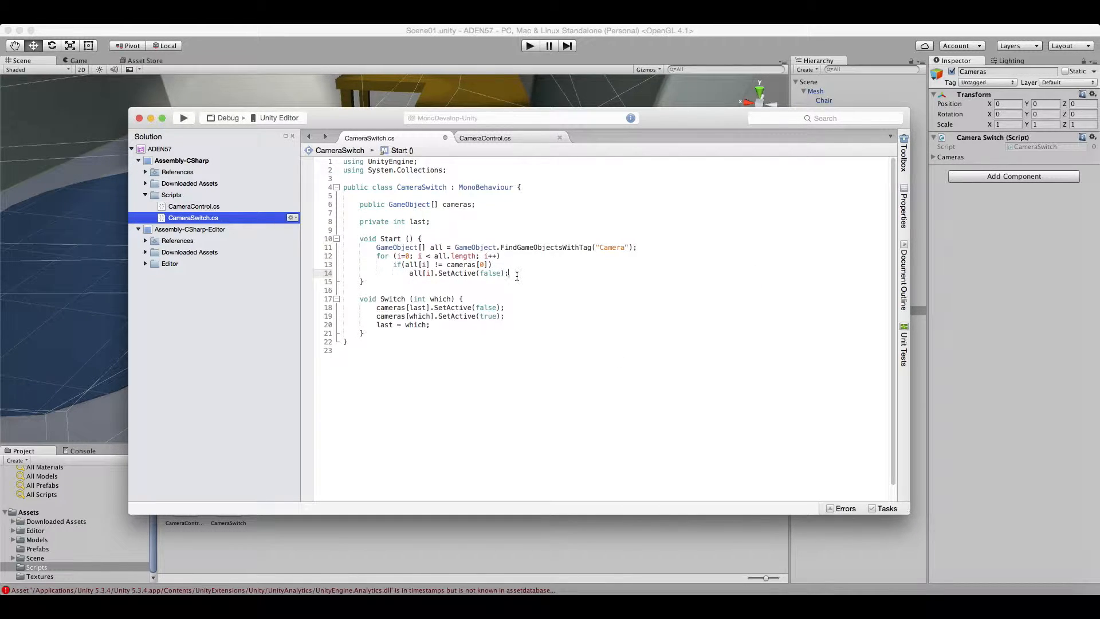
{"action": "key", "text": "Return"}
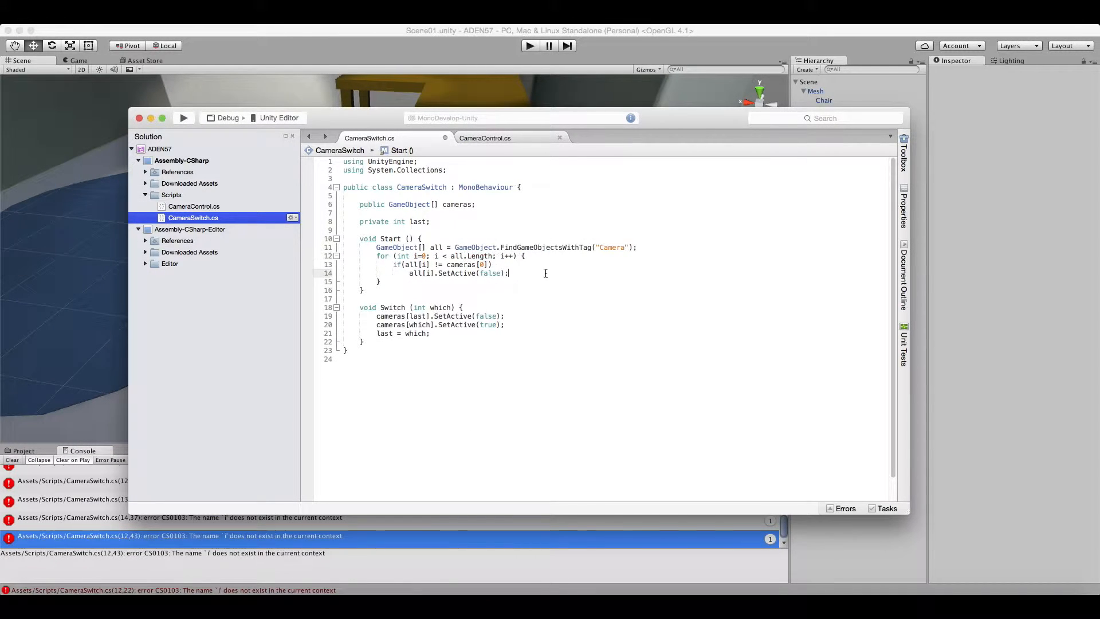
Set the size of the Cameras array in the Cameras object's Camera Switch component to 5.
{"action": "left_click", "coordinate": [820, 322]}
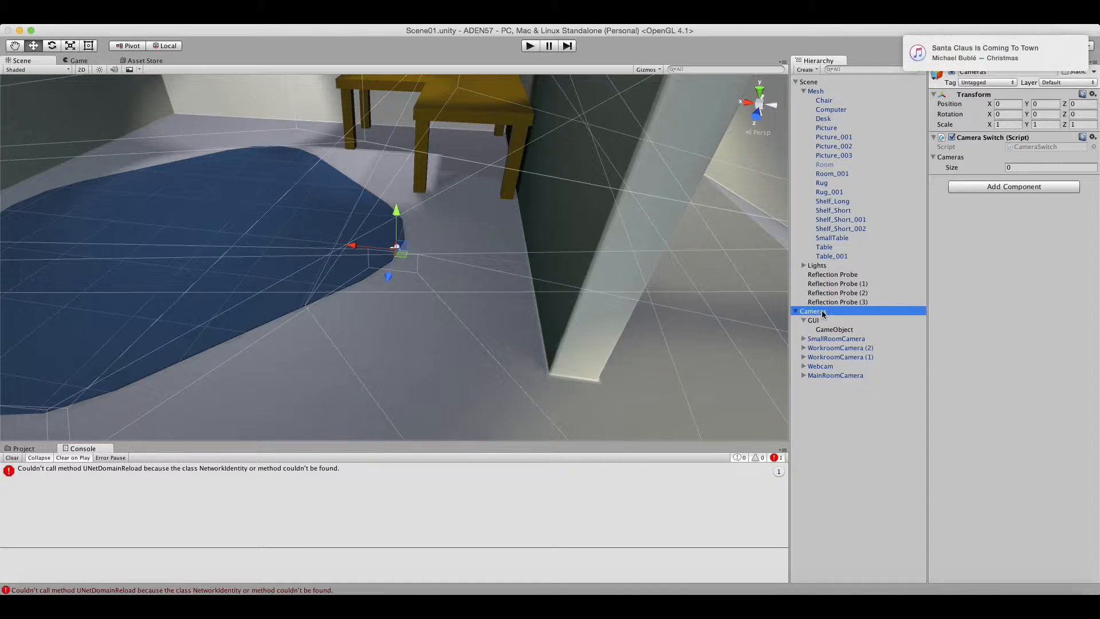
{"action": "left_click", "coordinate": [1022, 167]}
{"action": "type", "text": "5"}
{"action": "key", "text": "Return"}
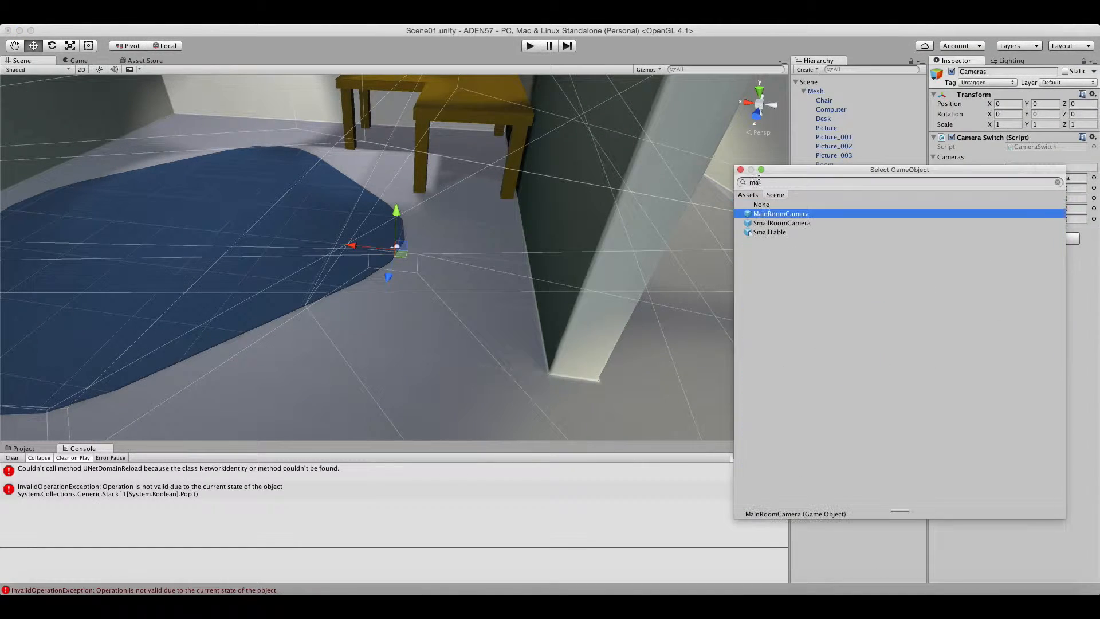
Assign Webcam and other scene cameras to the elements of the Camera Switch array and run the scene.
{"action": "type", "text": "in"}
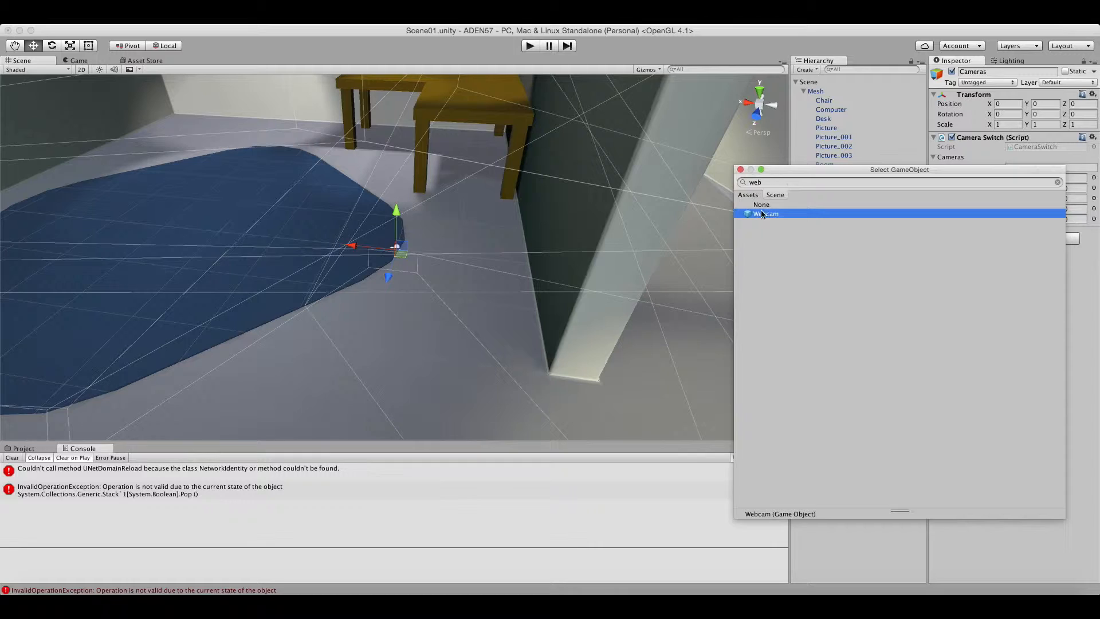
{"action": "key", "text": "Return"}
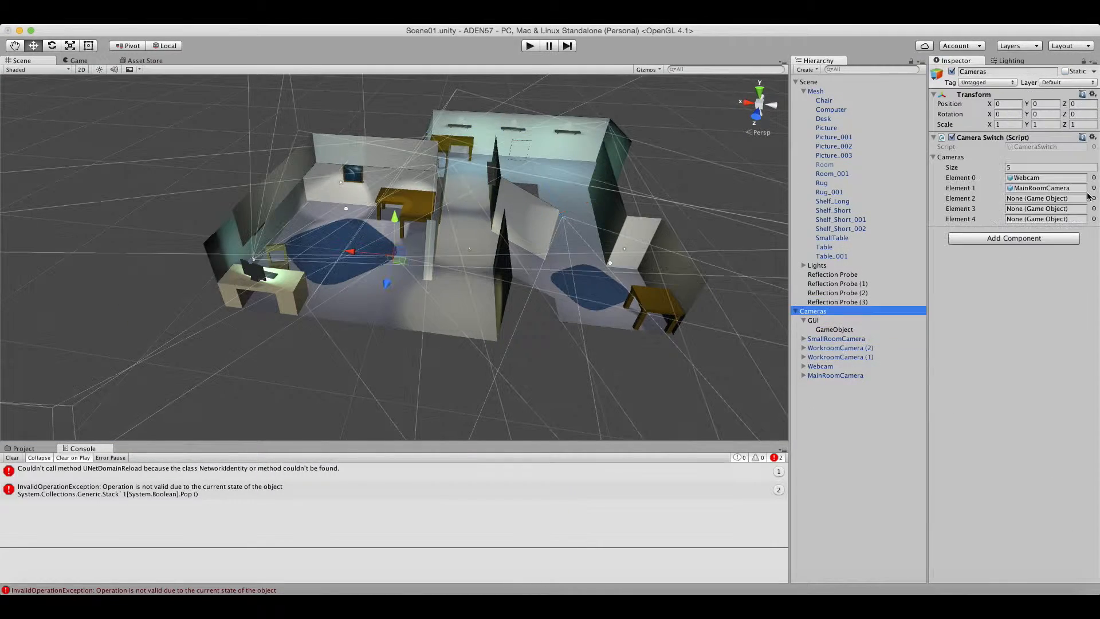
{"action": "left_click", "coordinate": [1093, 199]}
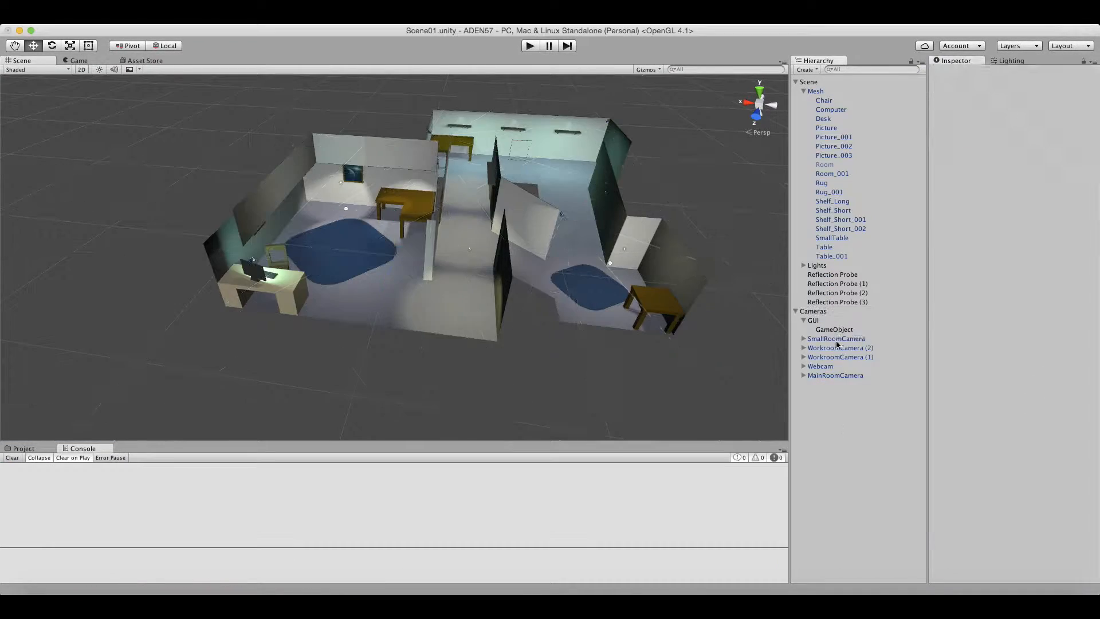
{"action": "left_click", "coordinate": [837, 339]}
{"action": "key", "text": "super+p"}
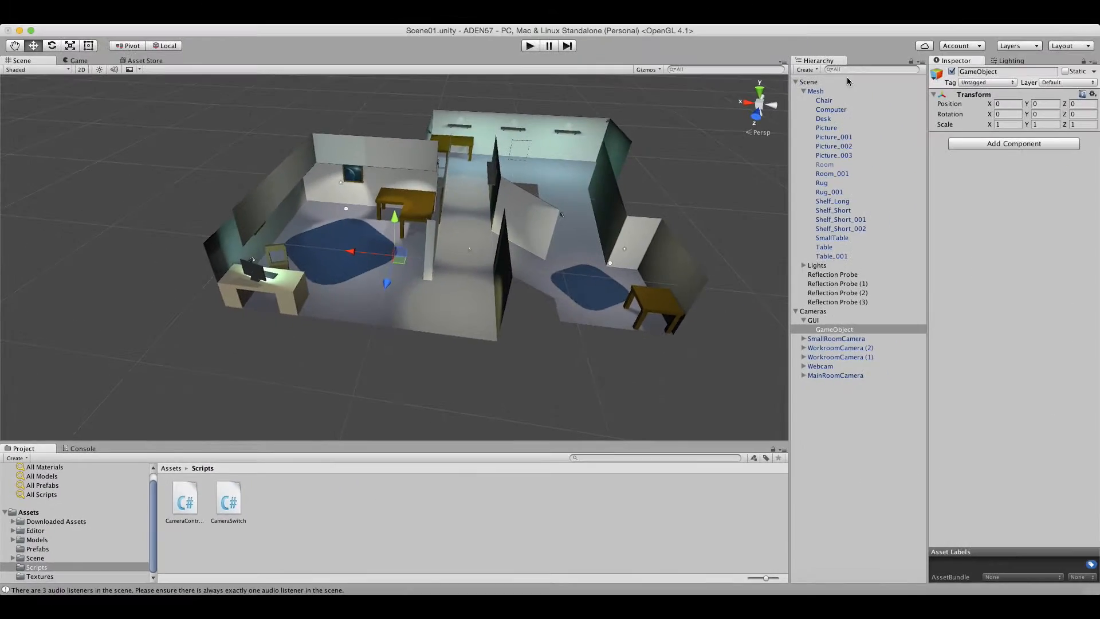
Filter the scene objects by audiolistener and disable the Audio Listener component on GUI and all listed cameras.
{"action": "type", "text": "stener"}
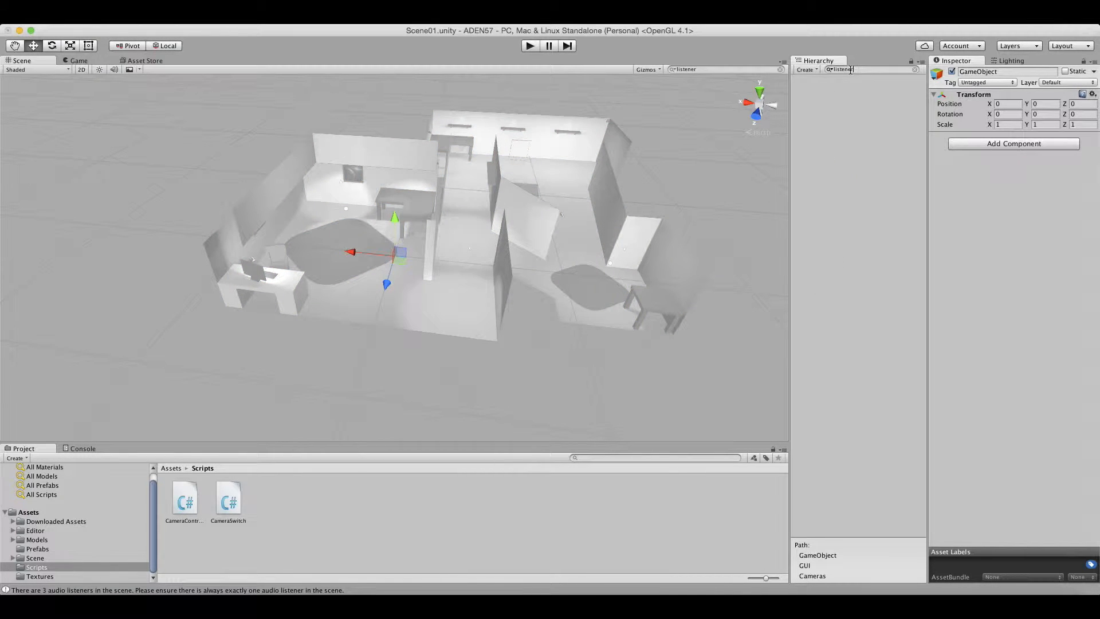
{"action": "type", "text": "udio"}
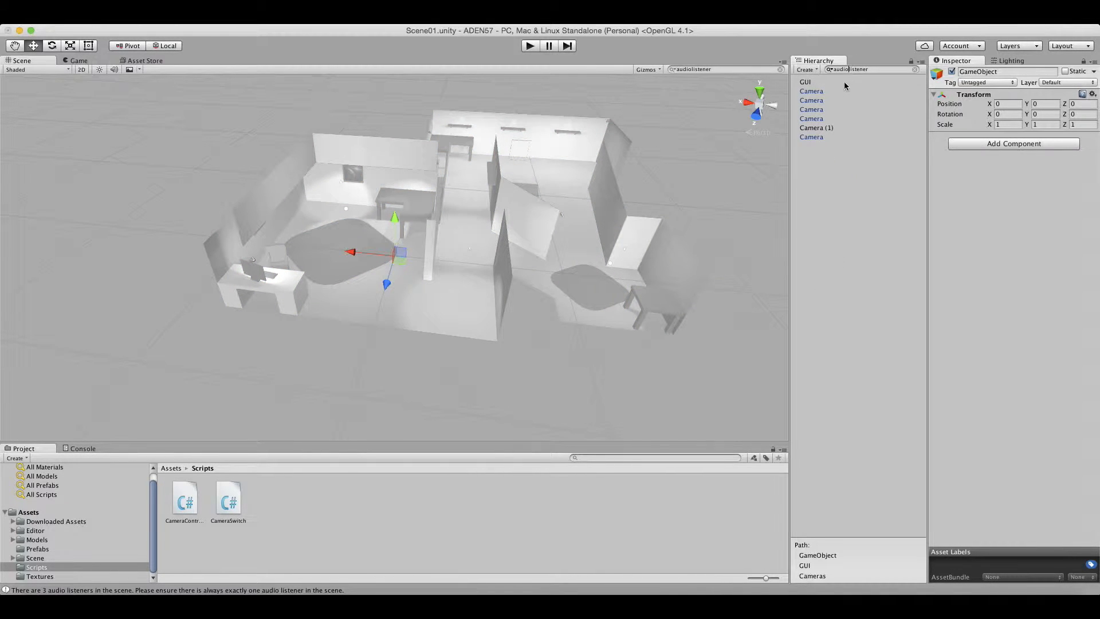
{"action": "left_click", "coordinate": [825, 84]}
{"action": "left_click", "coordinate": [811, 136], "text": "shift"}
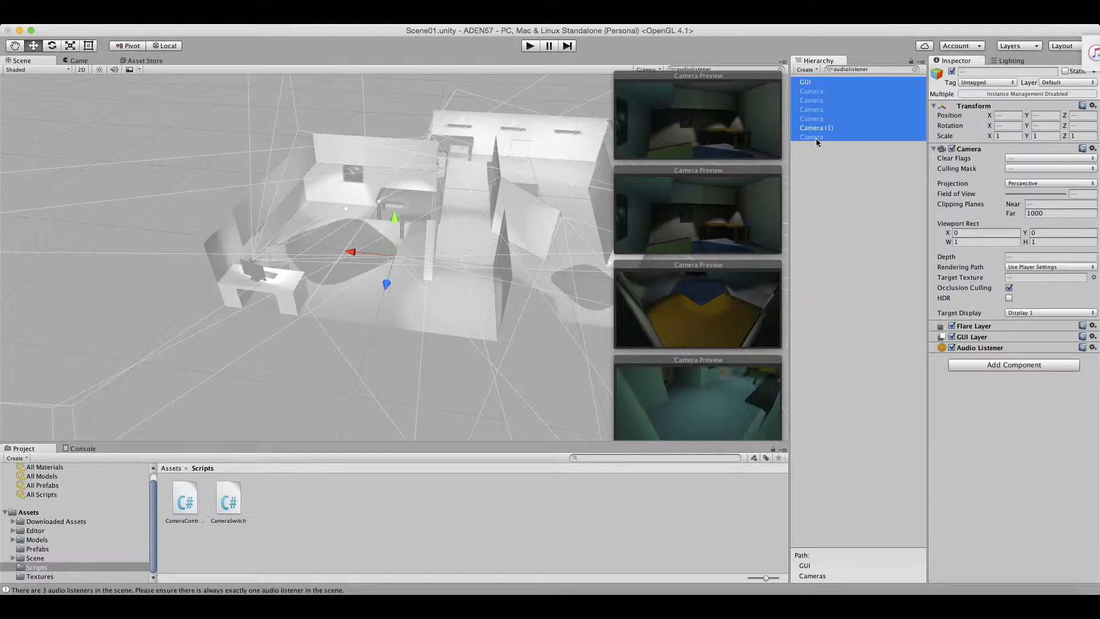
{"action": "left_click", "coordinate": [951, 347]}
Check the Audio Listener setting on GUI and on each of the filtered cameras.
{"action": "left_click", "coordinate": [806, 69]}
{"action": "left_click", "coordinate": [809, 83]}
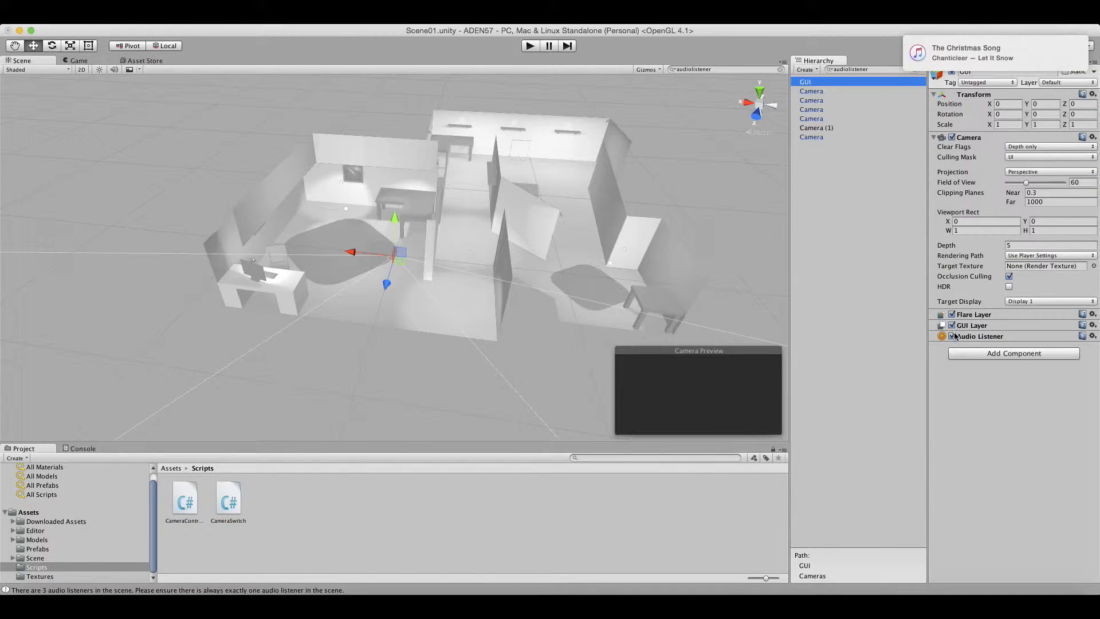
{"action": "left_click", "coordinate": [813, 91]}
{"action": "left_click", "coordinate": [813, 100]}
{"action": "left_click", "coordinate": [813, 117]}
{"action": "left_click", "coordinate": [814, 111]}
{"action": "left_click", "coordinate": [815, 127]}
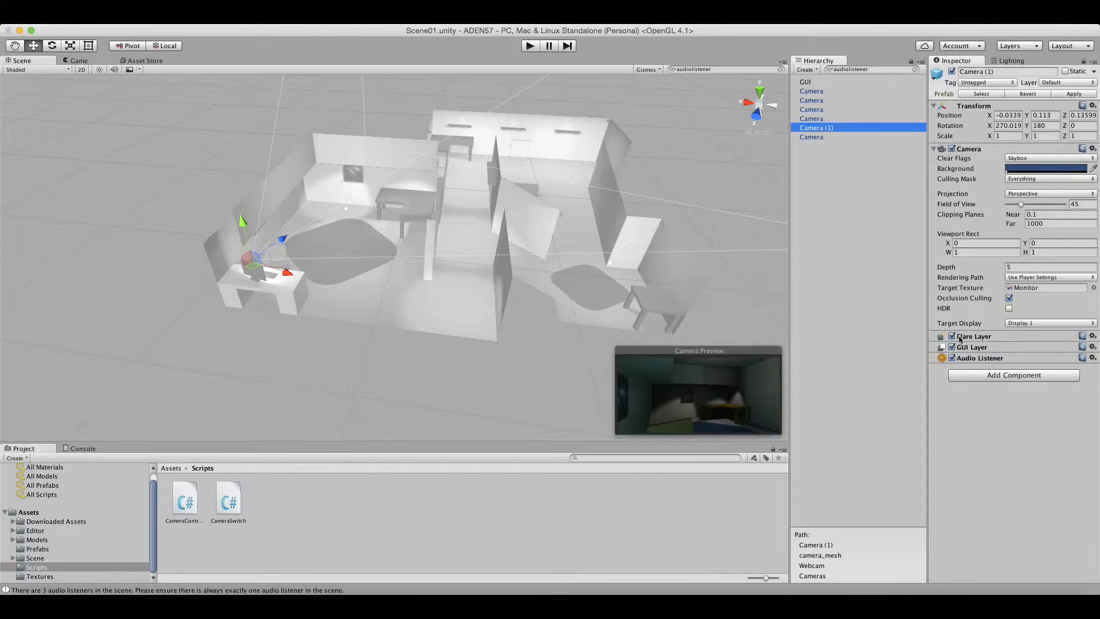
{"action": "left_click", "coordinate": [813, 182]}
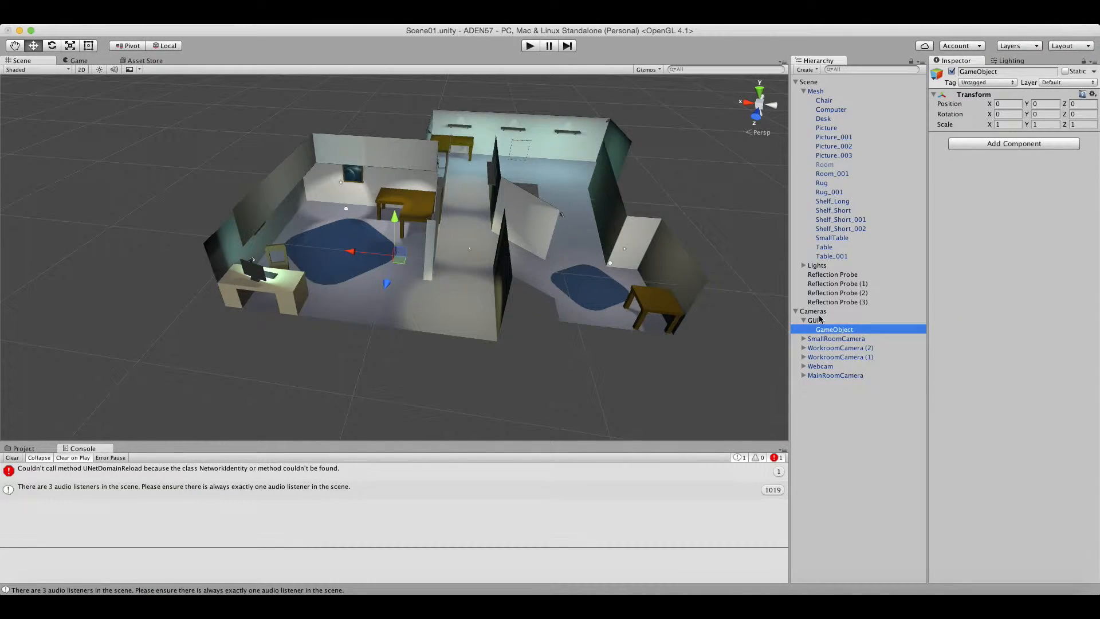
{"action": "left_click", "coordinate": [820, 321]}
{"action": "left_click", "coordinate": [825, 330]}
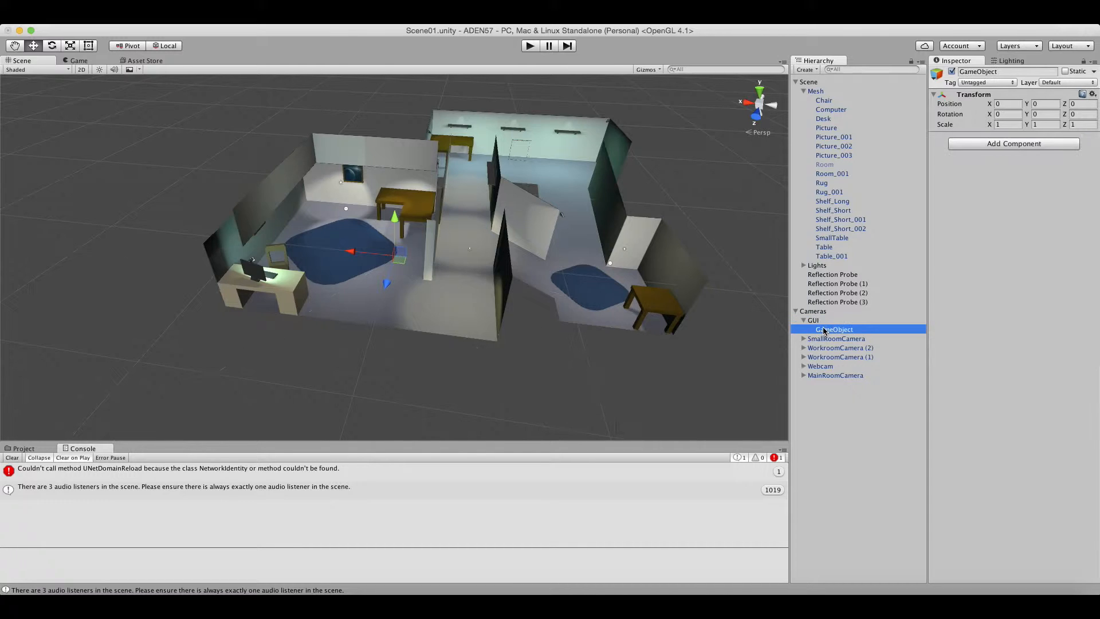
{"action": "left_click", "coordinate": [995, 143]}
{"action": "left_click", "coordinate": [1070, 160]}
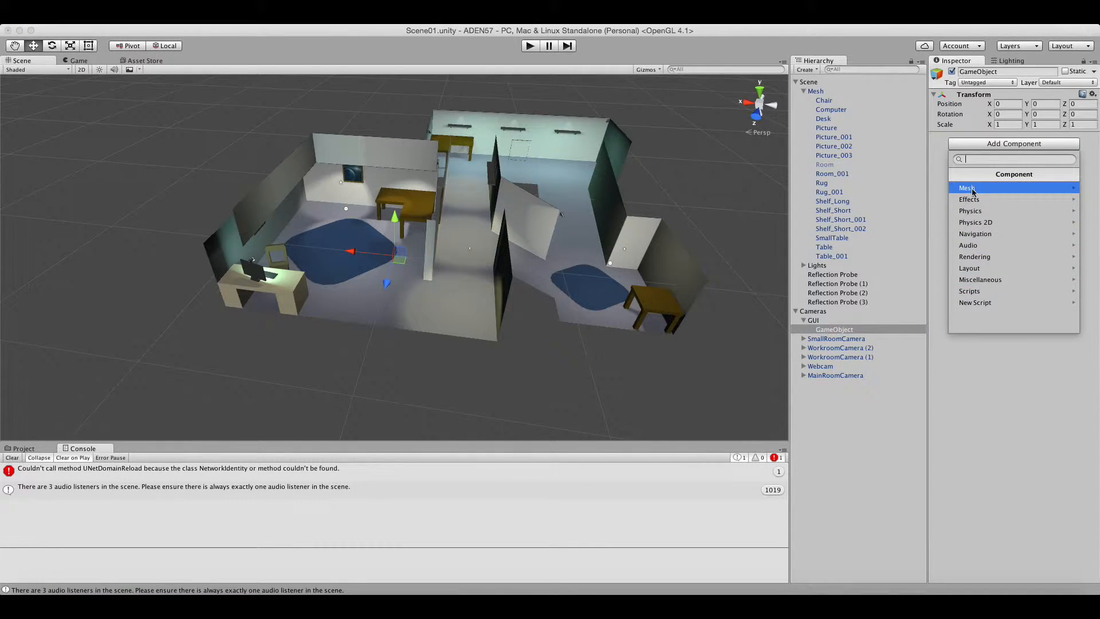
{"action": "type", "text": "ui"}
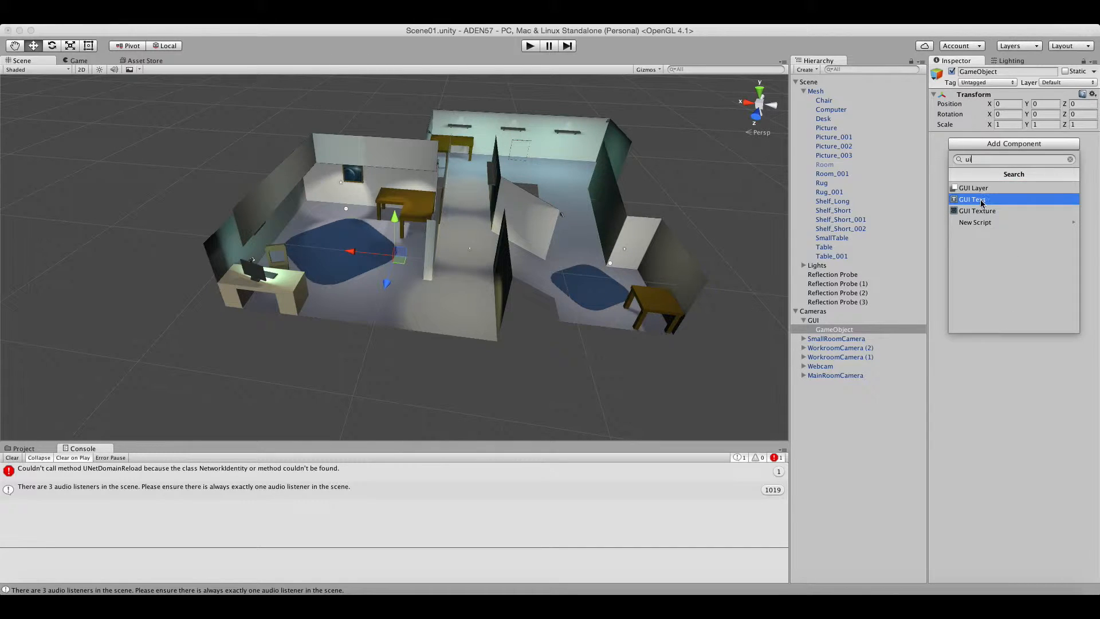
{"action": "left_click", "coordinate": [1071, 160]}
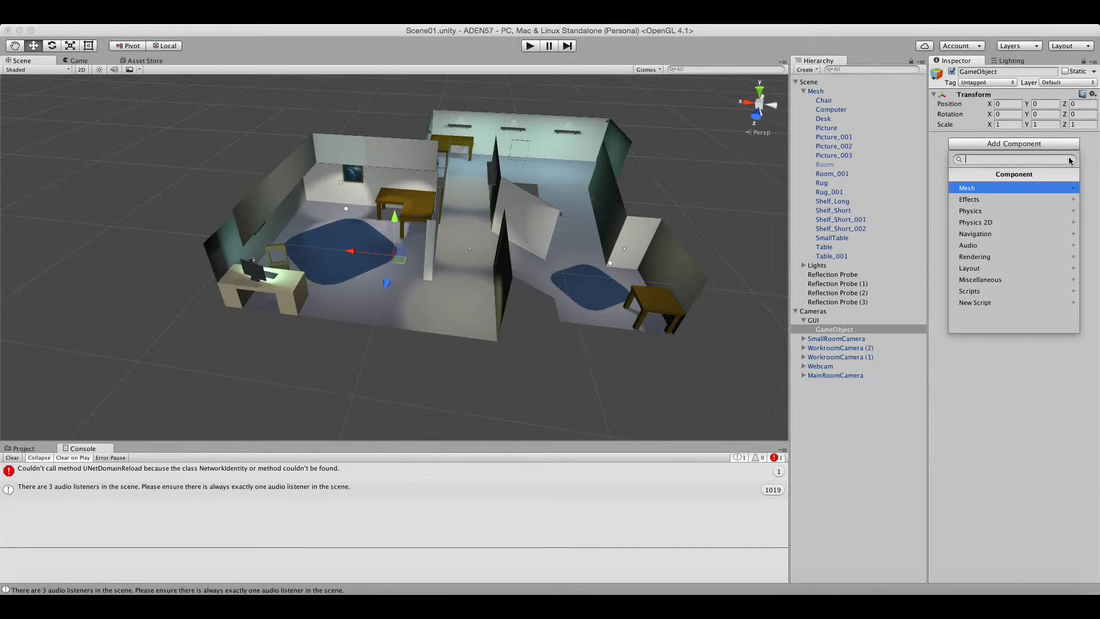
{"action": "left_click", "coordinate": [1094, 161]}
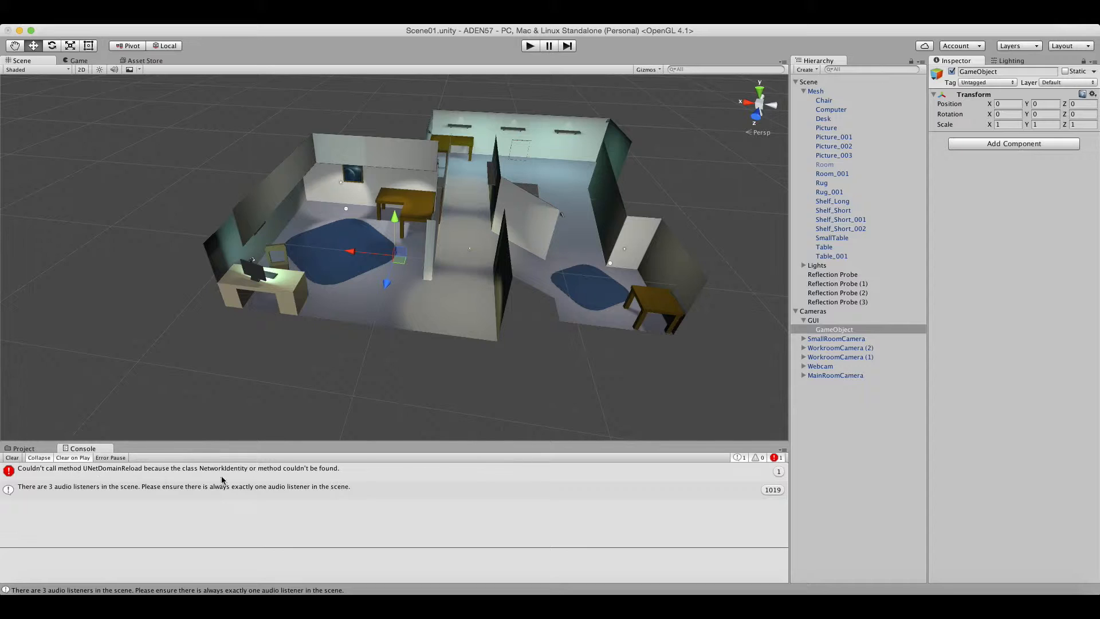
{"action": "left_click", "coordinate": [13, 449]}
{"action": "left_click", "coordinate": [851, 69]}
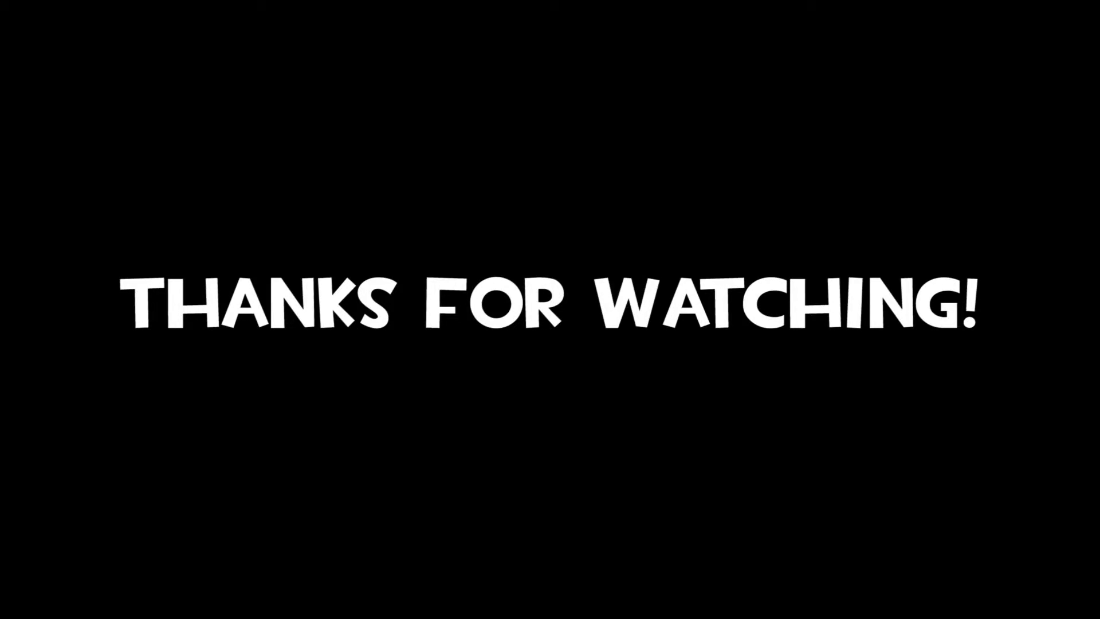